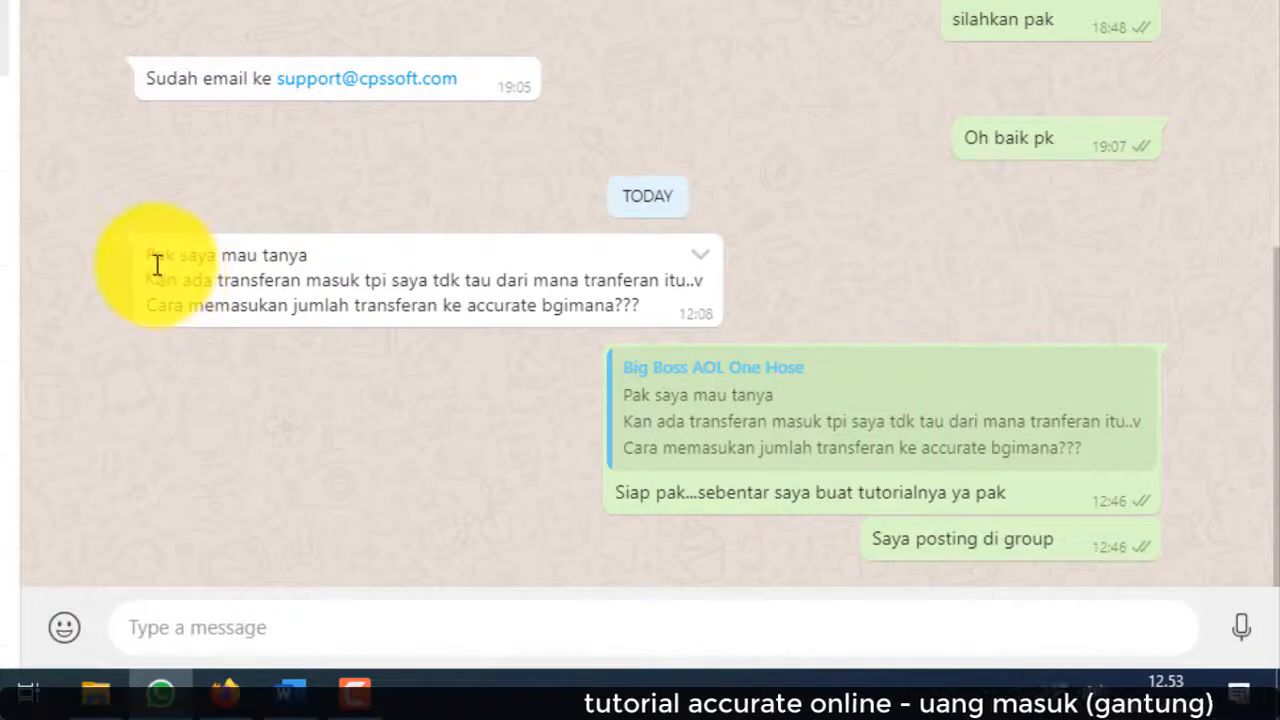
Step: Read through the chat message asking how to record an incoming transfer of unknown origin in Accurate
mouse_move(155, 259)
mouse_down()
mouse_move(402, 285)
mouse_move(651, 283)
mouse_move(700, 303)
mouse_up()
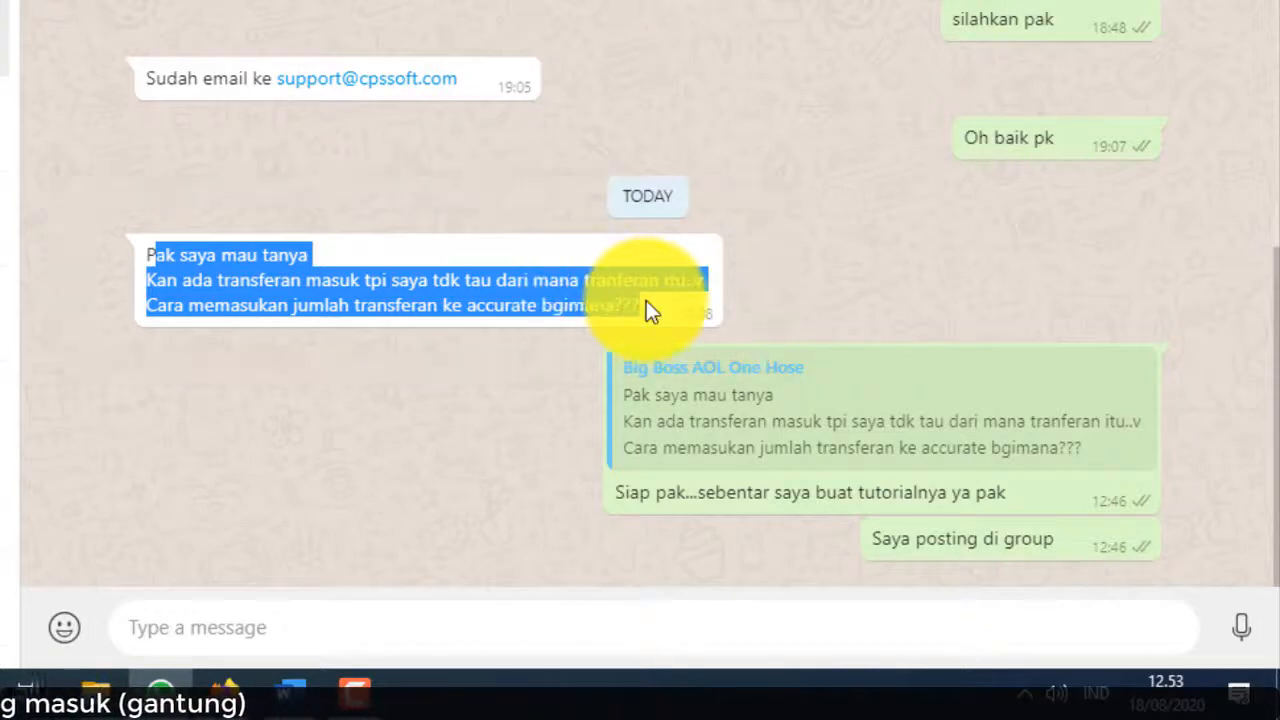
click(489, 287)
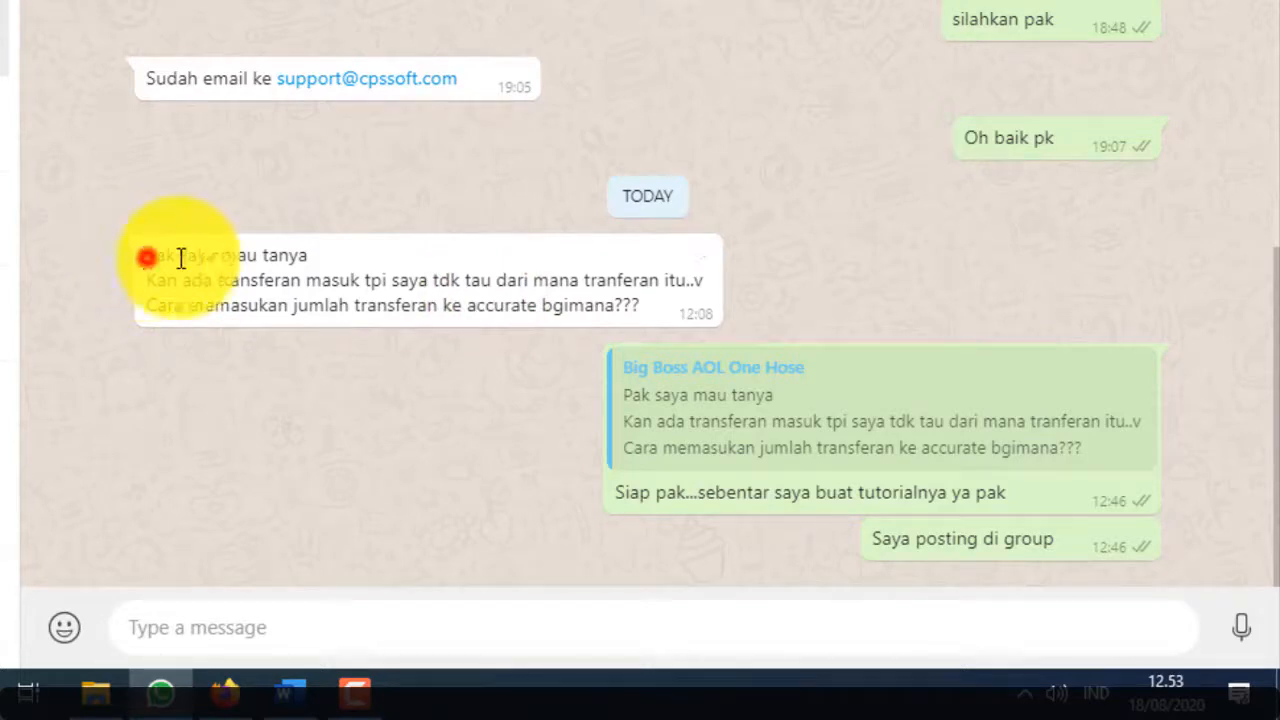
drag(146, 257, 655, 326)
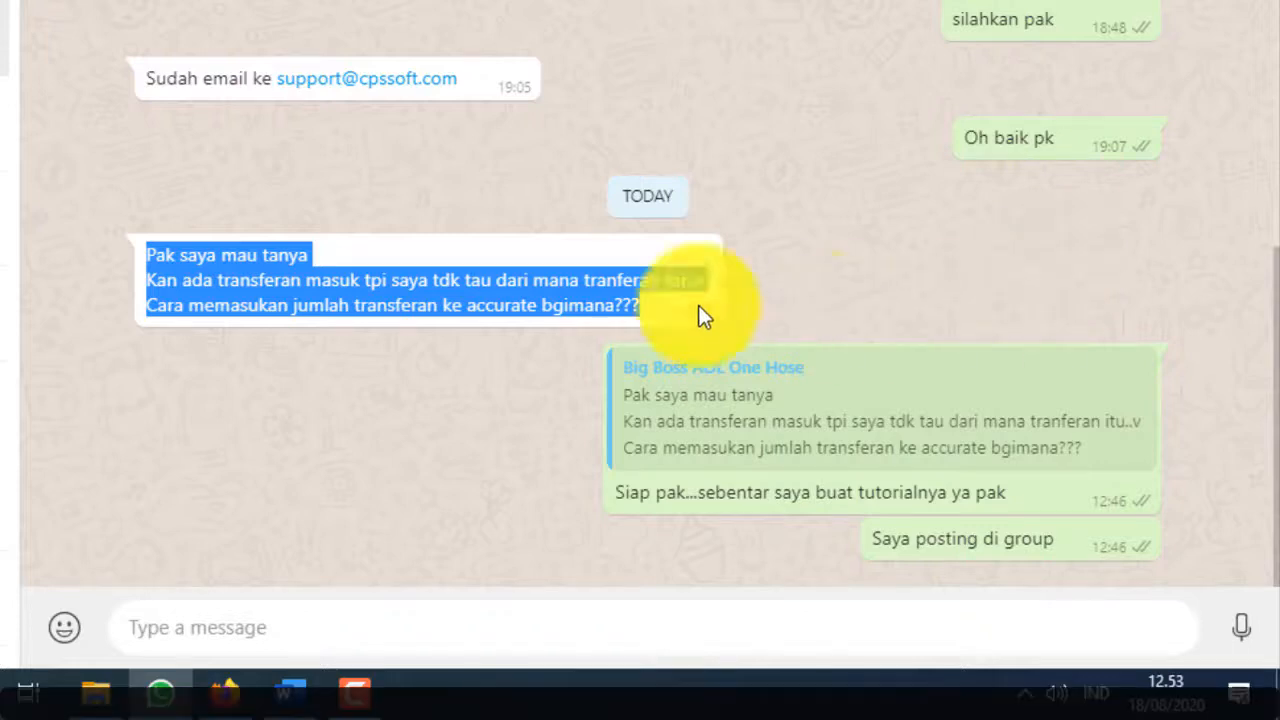
click(360, 287)
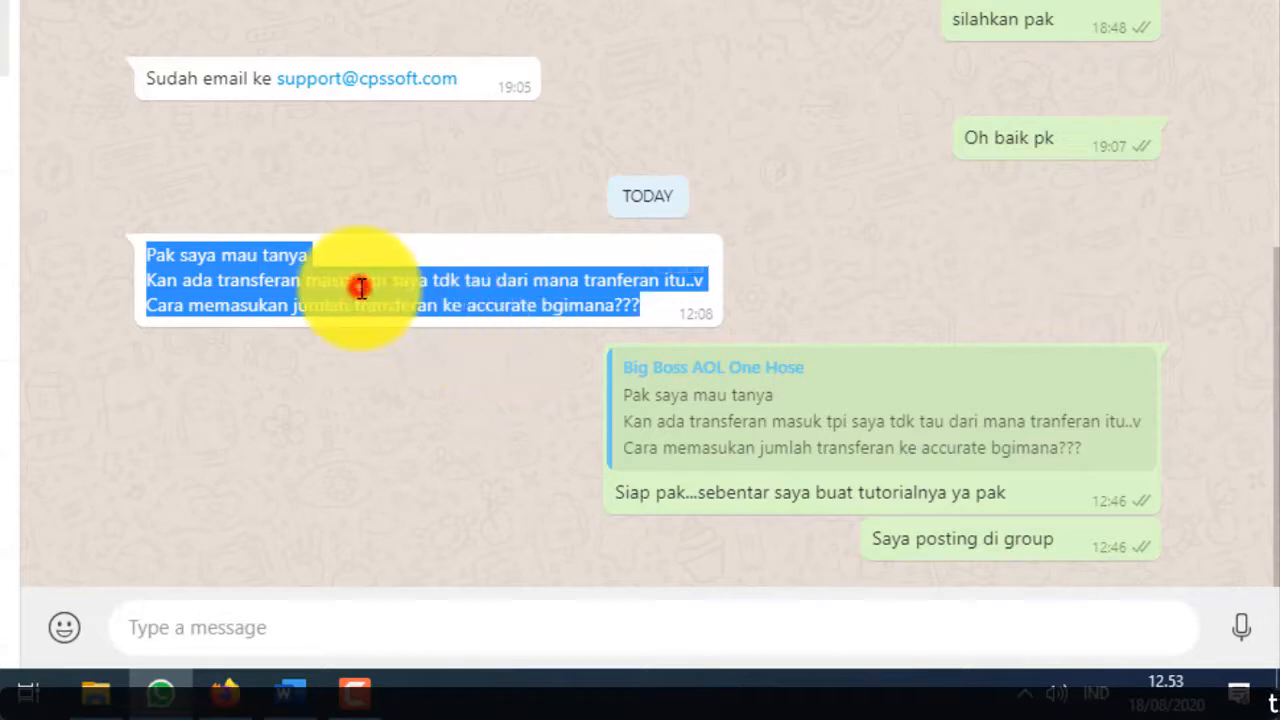
click(218, 257)
mouse_move(146, 253)
mouse_down()
mouse_move(634, 314)
mouse_move(148, 262)
mouse_up()
click(594, 290)
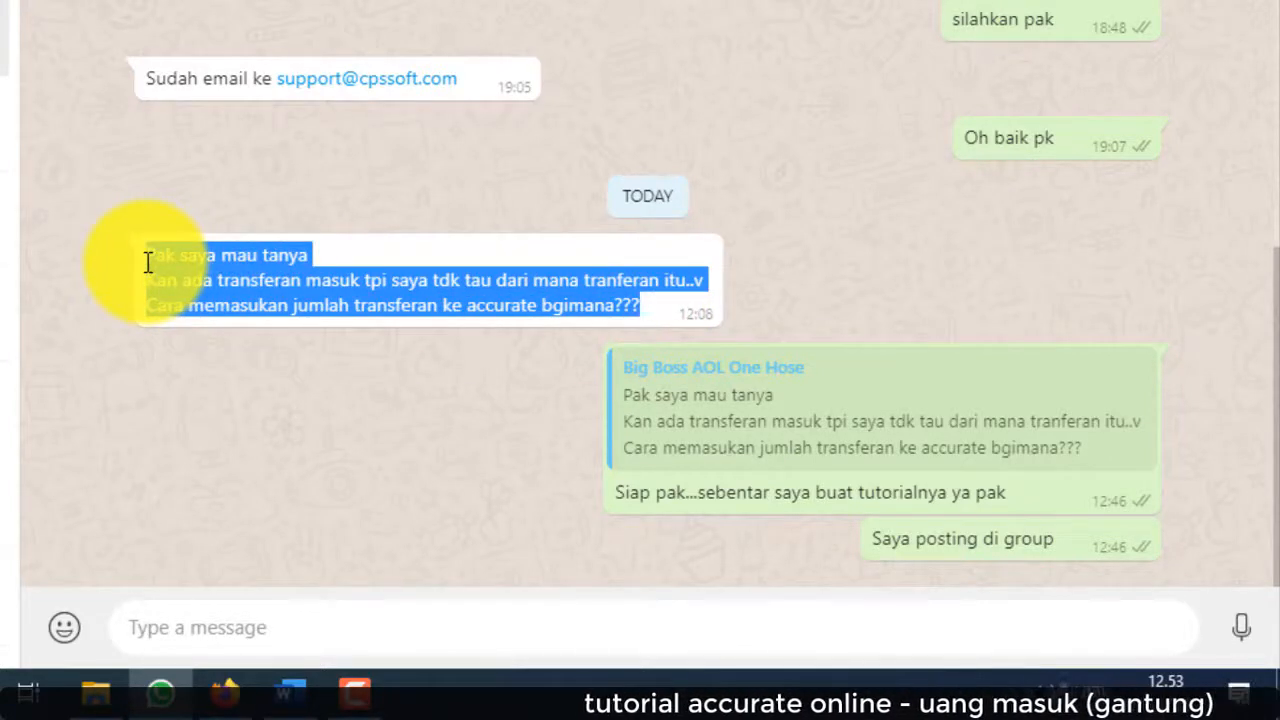
click(246, 174)
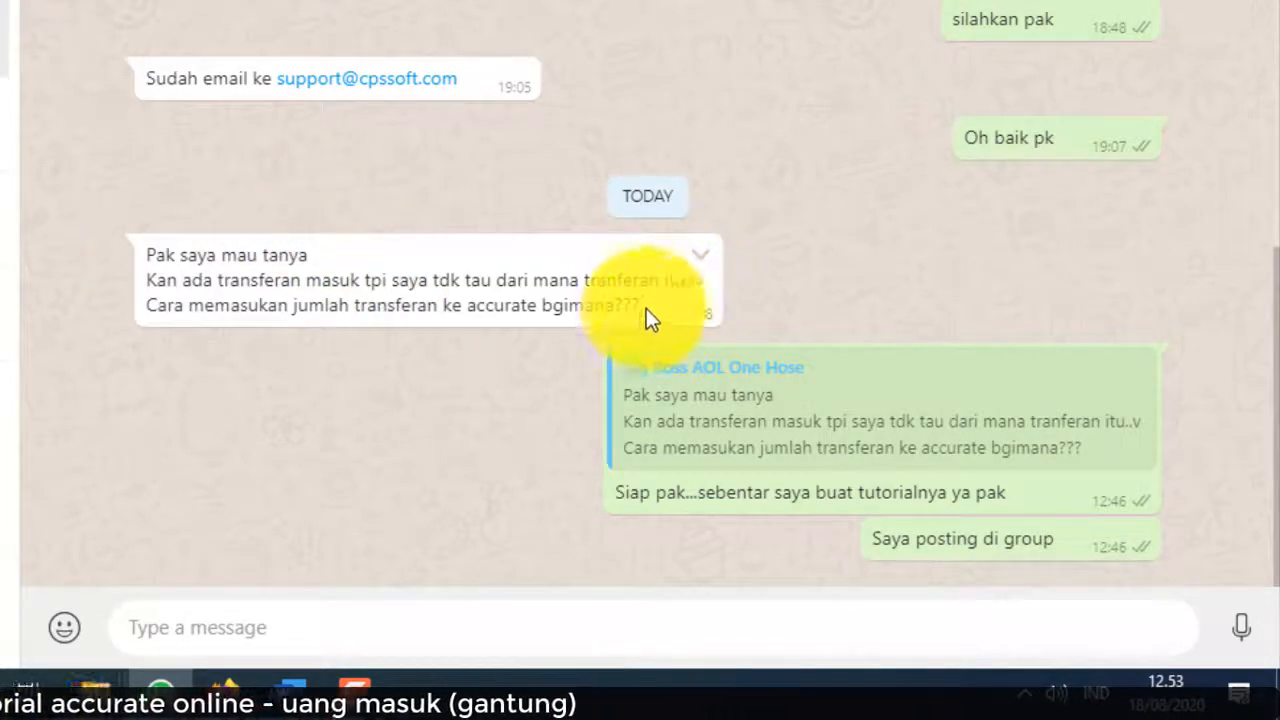
drag(646, 308, 140, 264)
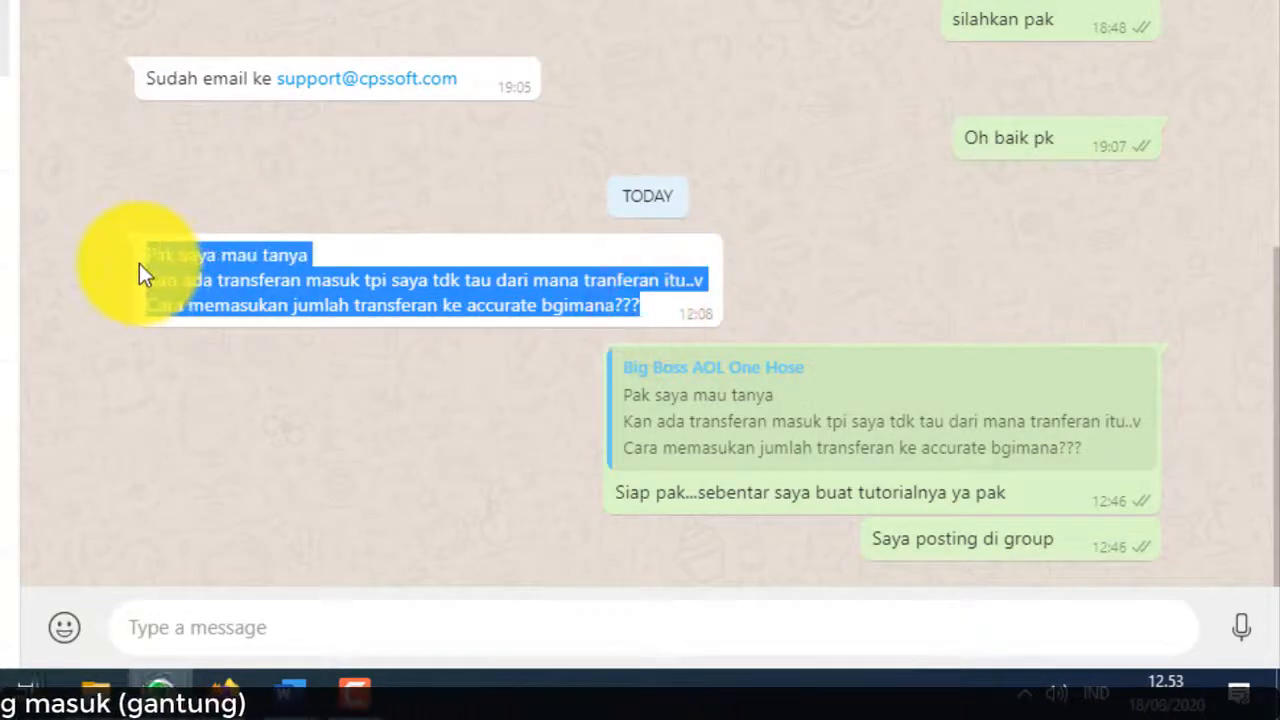
click(140, 165)
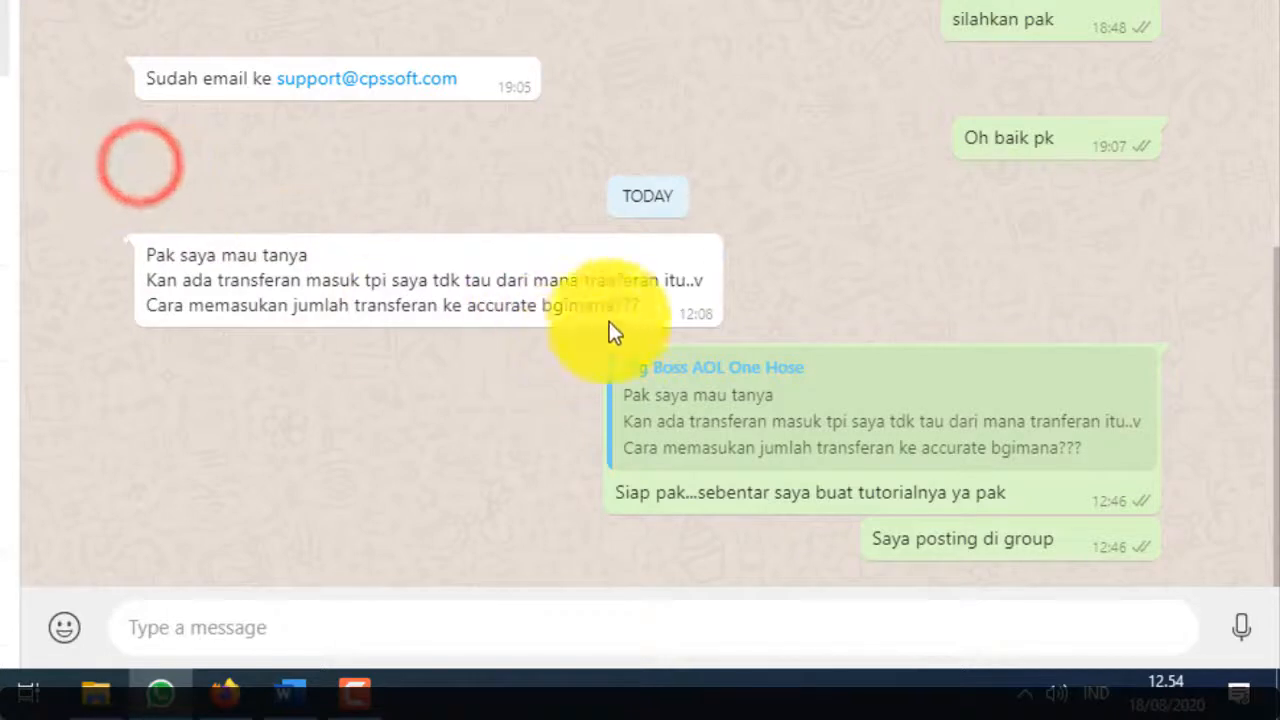
drag(655, 305, 114, 263)
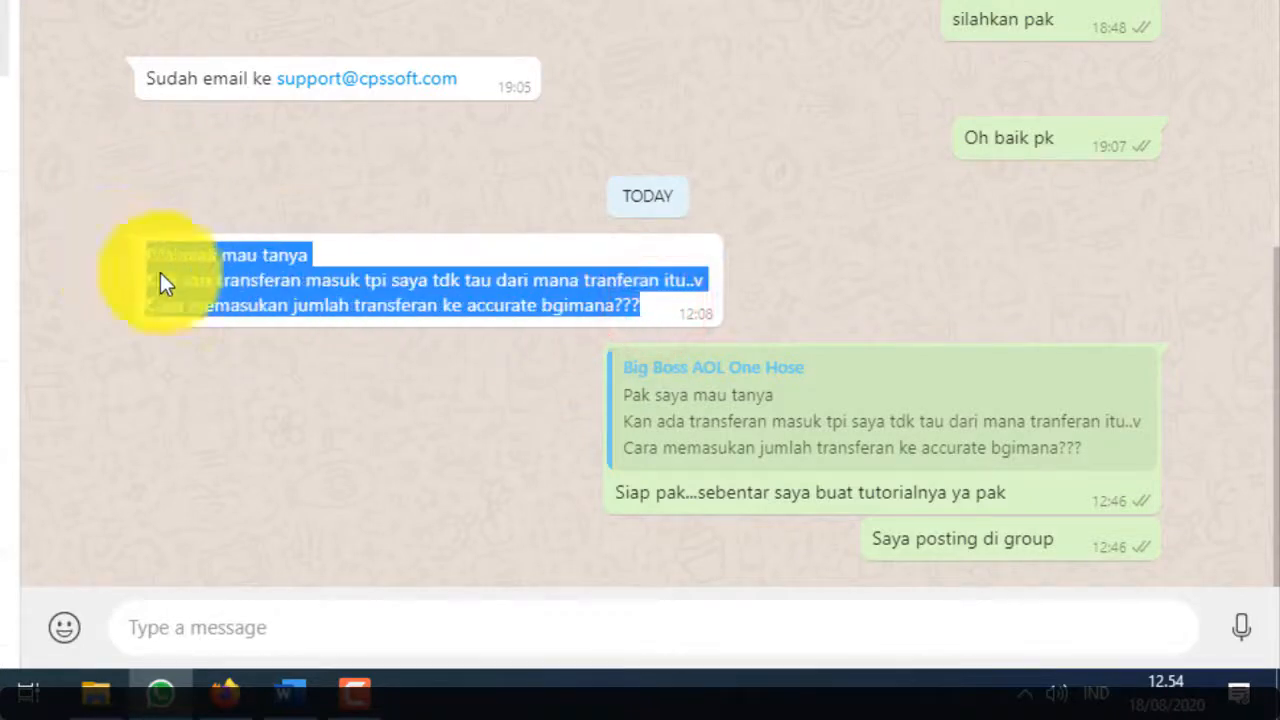
click(205, 272)
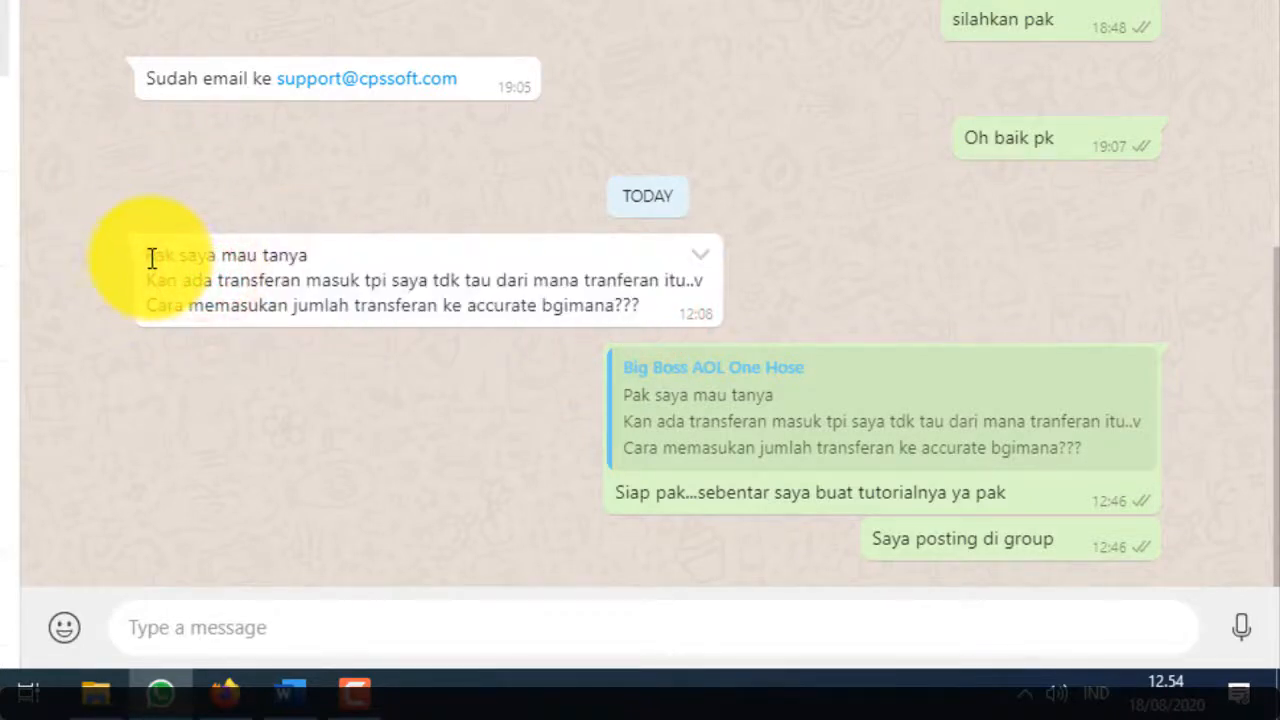
drag(150, 257, 591, 349)
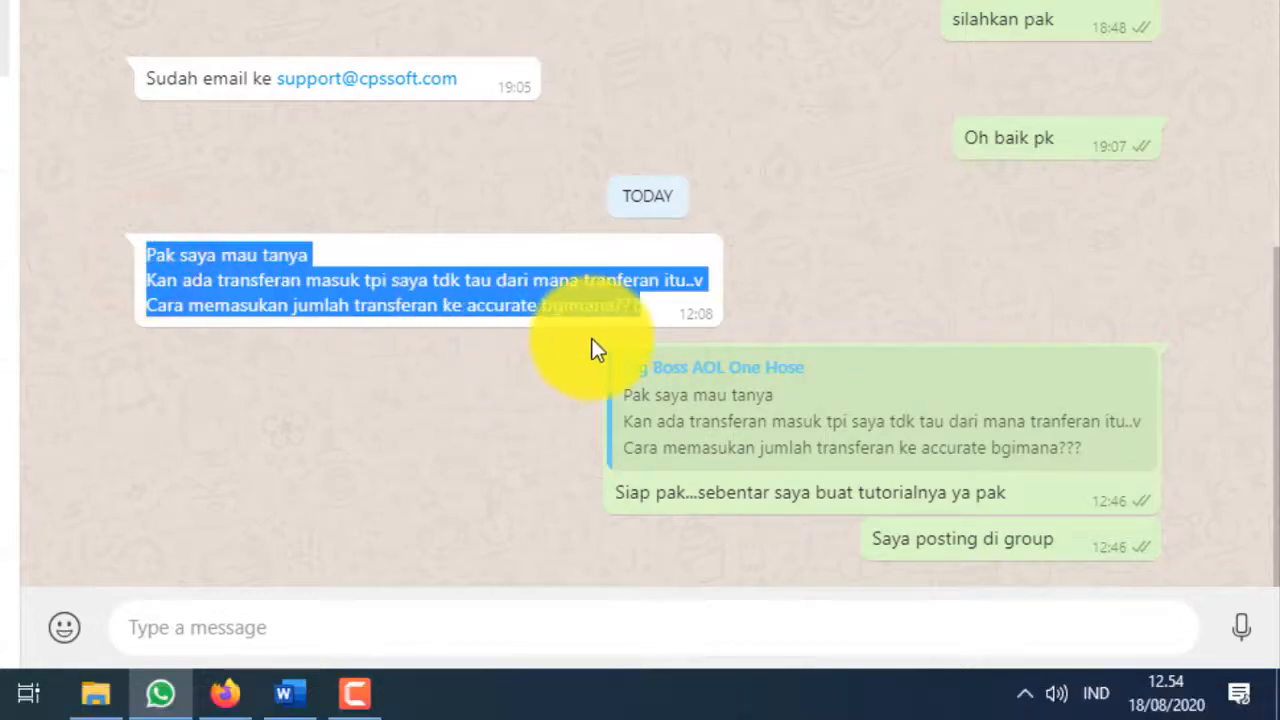
click(378, 162)
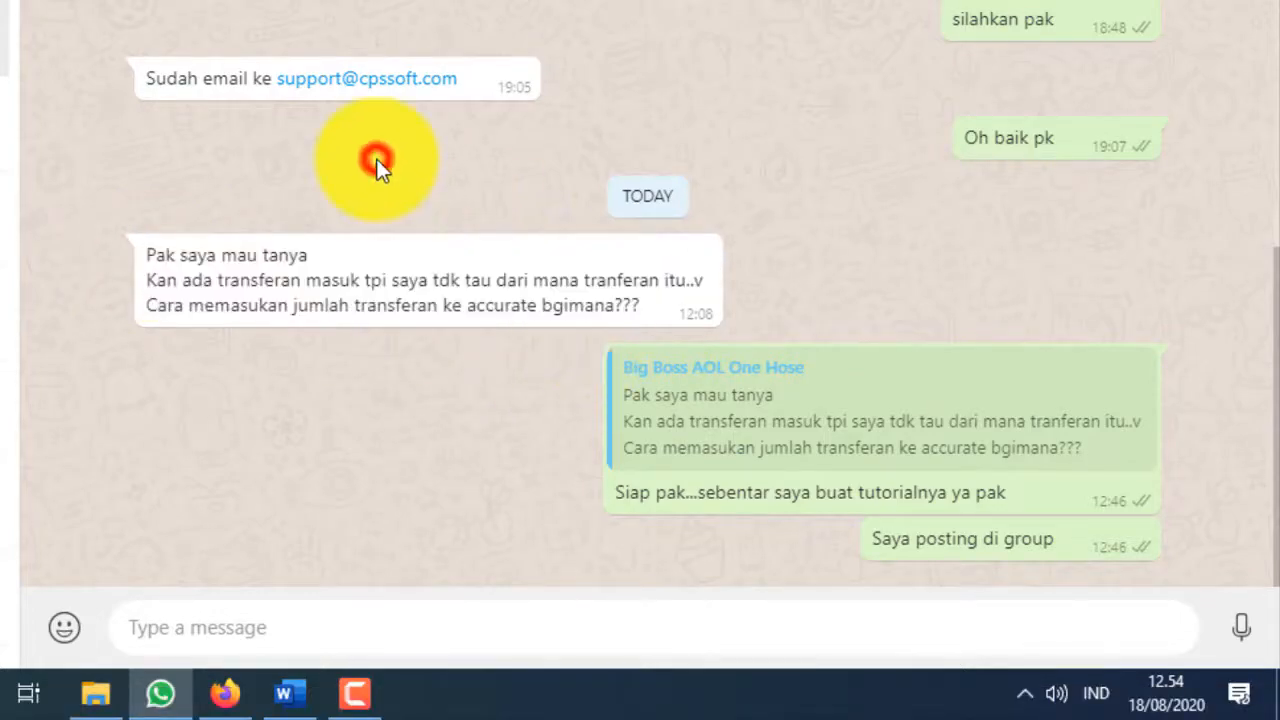
Step: Switch to Accurate Online in Firefox and start a new Penerimaan entry with Mandiri Rupiah Jakarta as Kas/Bank
click(225, 693)
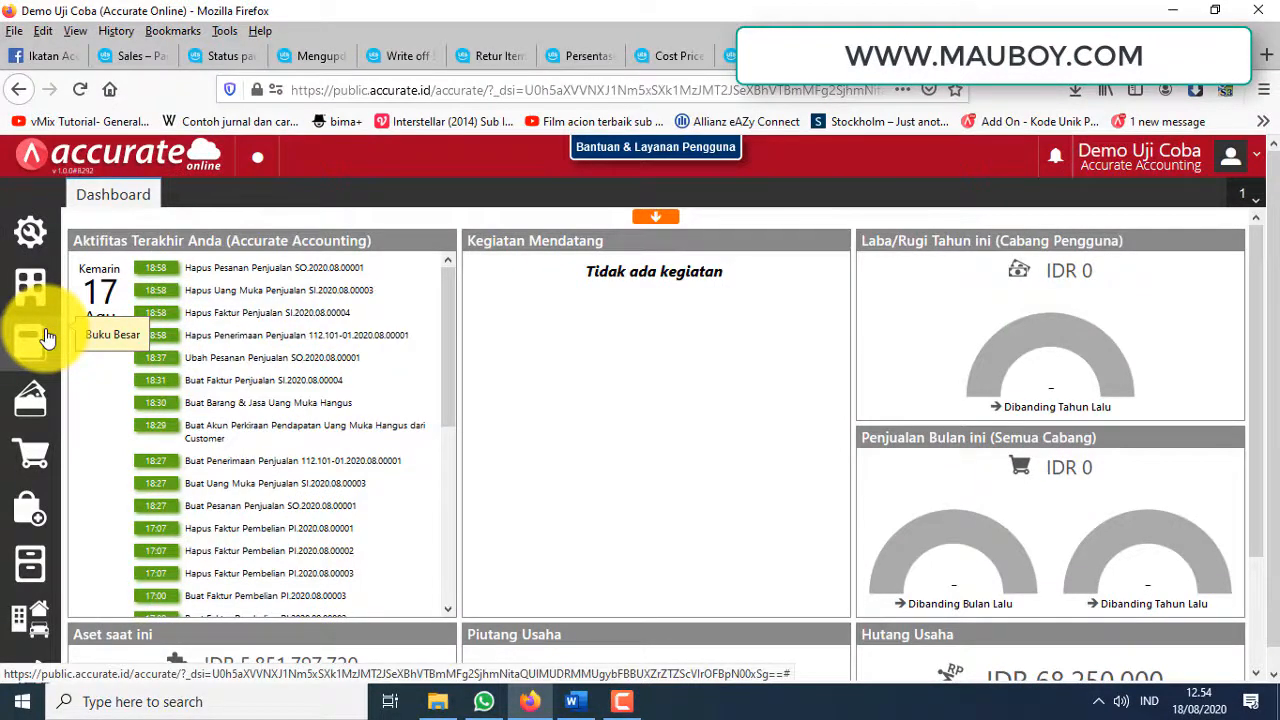
click(35, 425)
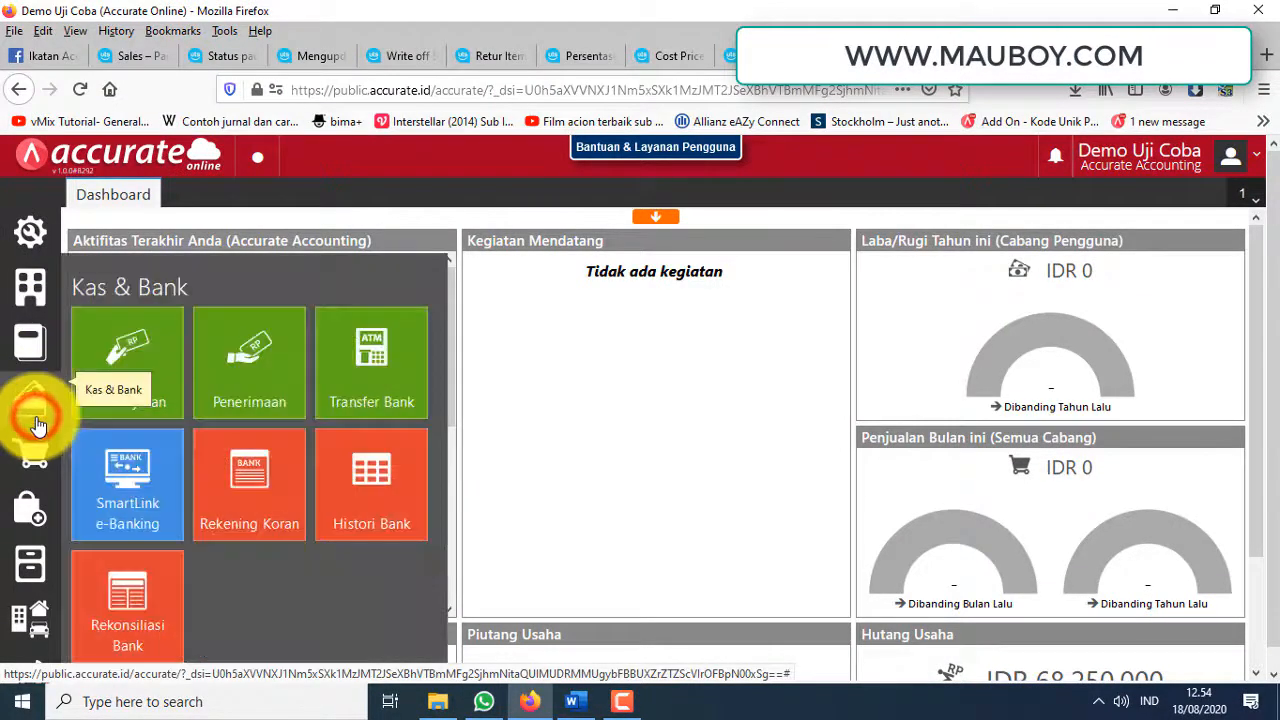
click(280, 366)
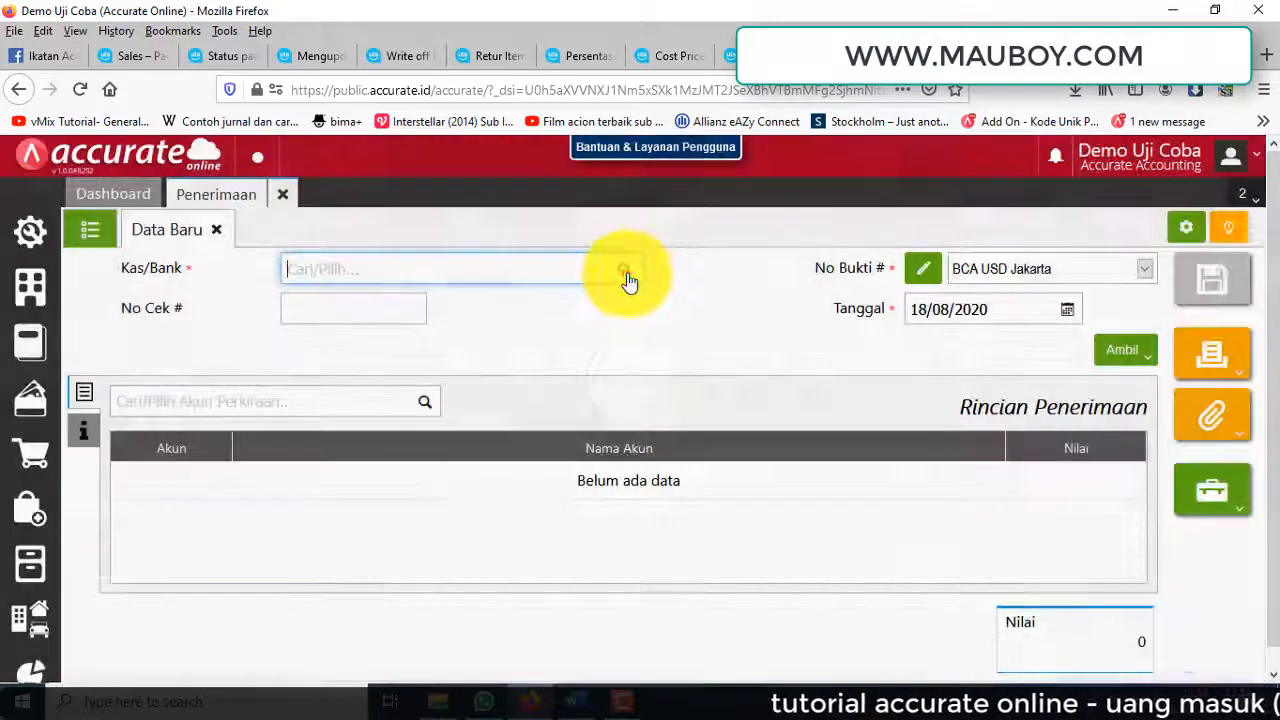
click(624, 278)
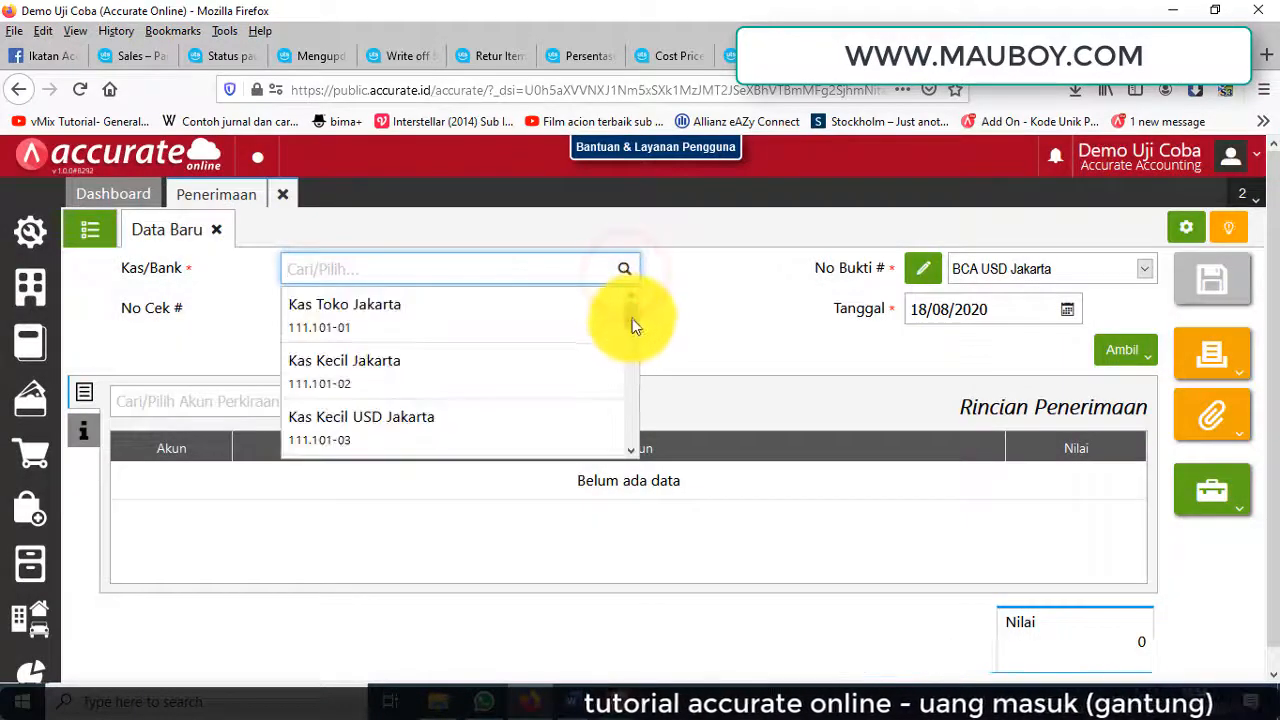
drag(634, 325, 622, 400)
click(509, 357)
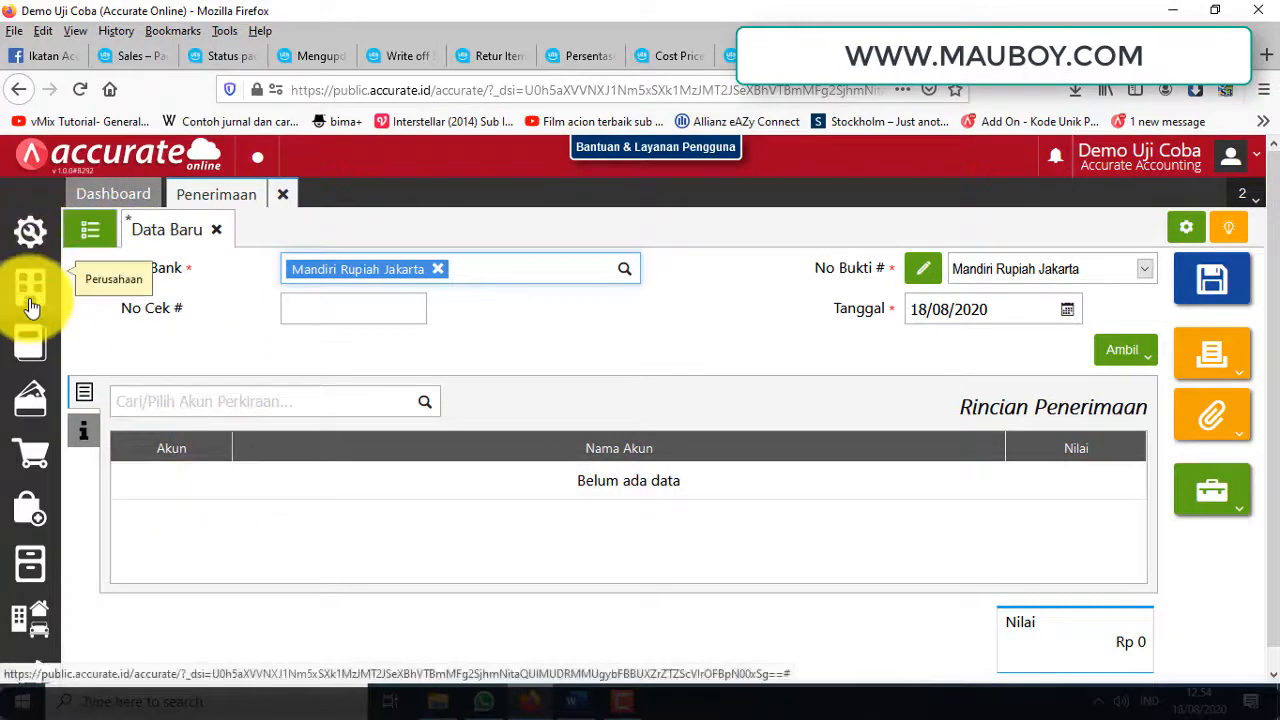
Step: Show the Akun Perkiraan list and filter it to the Kewajiban Jangka Pendek account type only
click(30, 344)
click(117, 357)
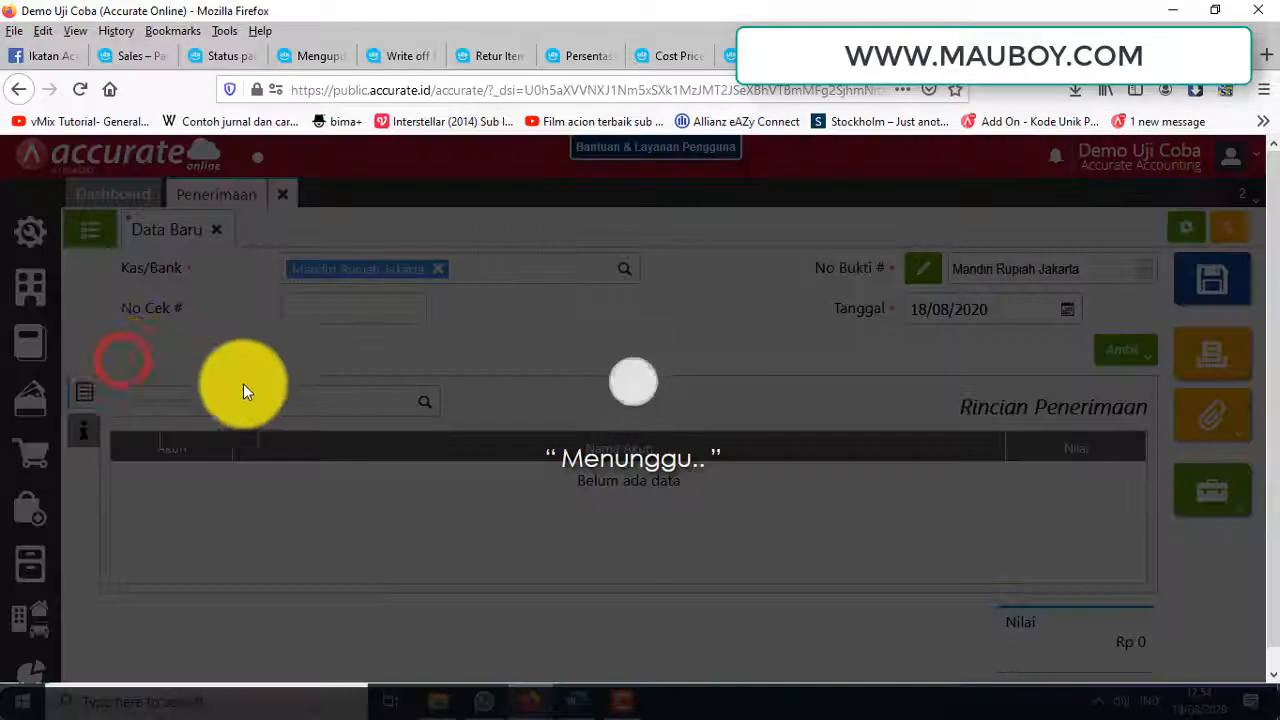
click(92, 231)
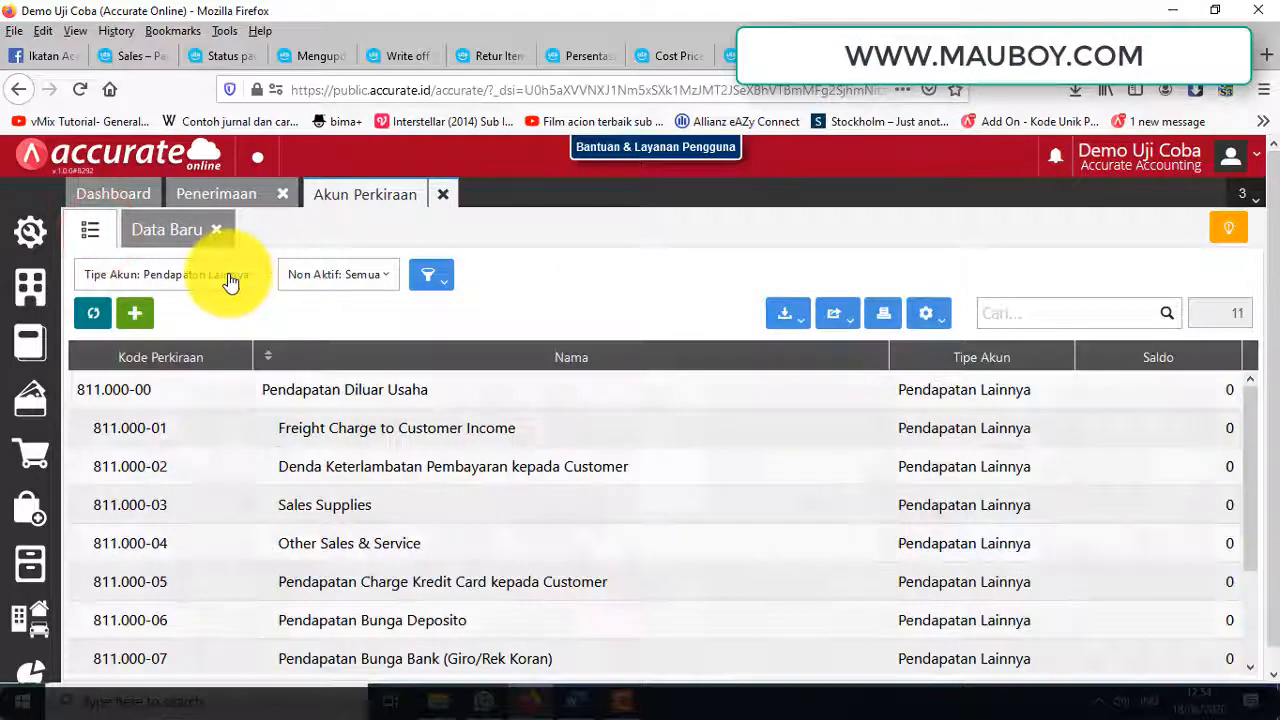
click(230, 280)
click(182, 315)
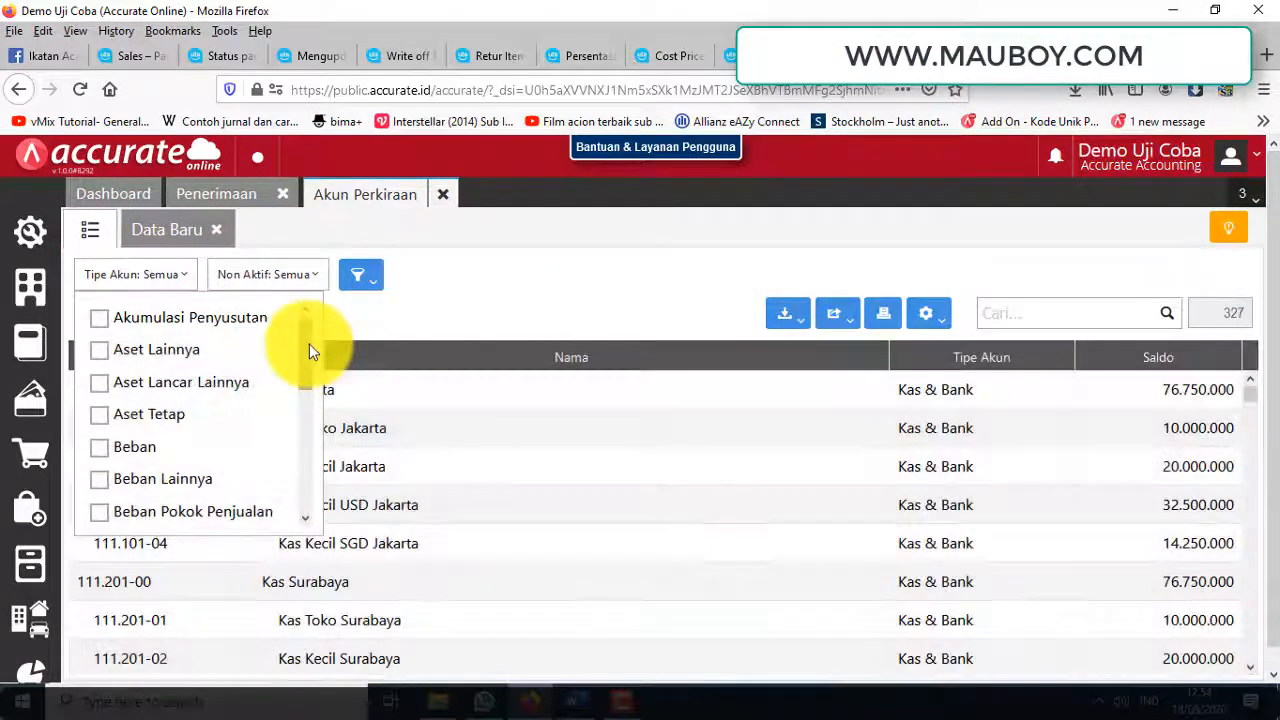
drag(306, 351, 306, 427)
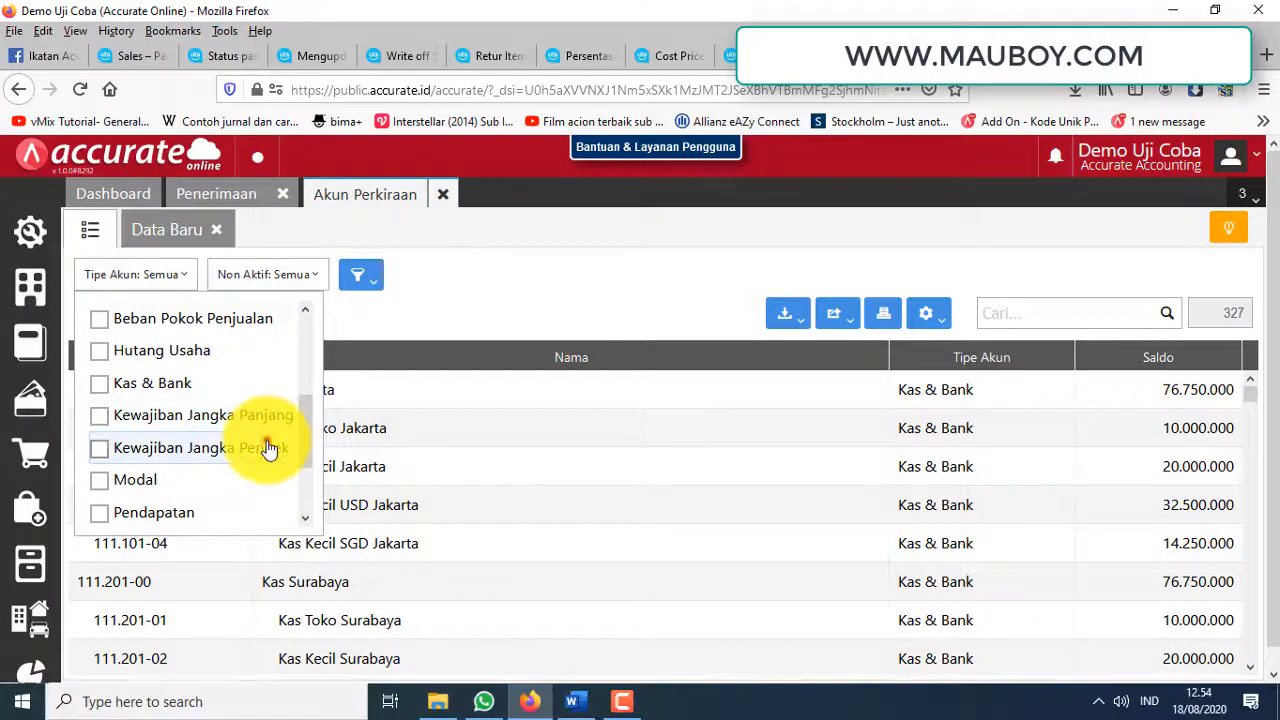
click(268, 447)
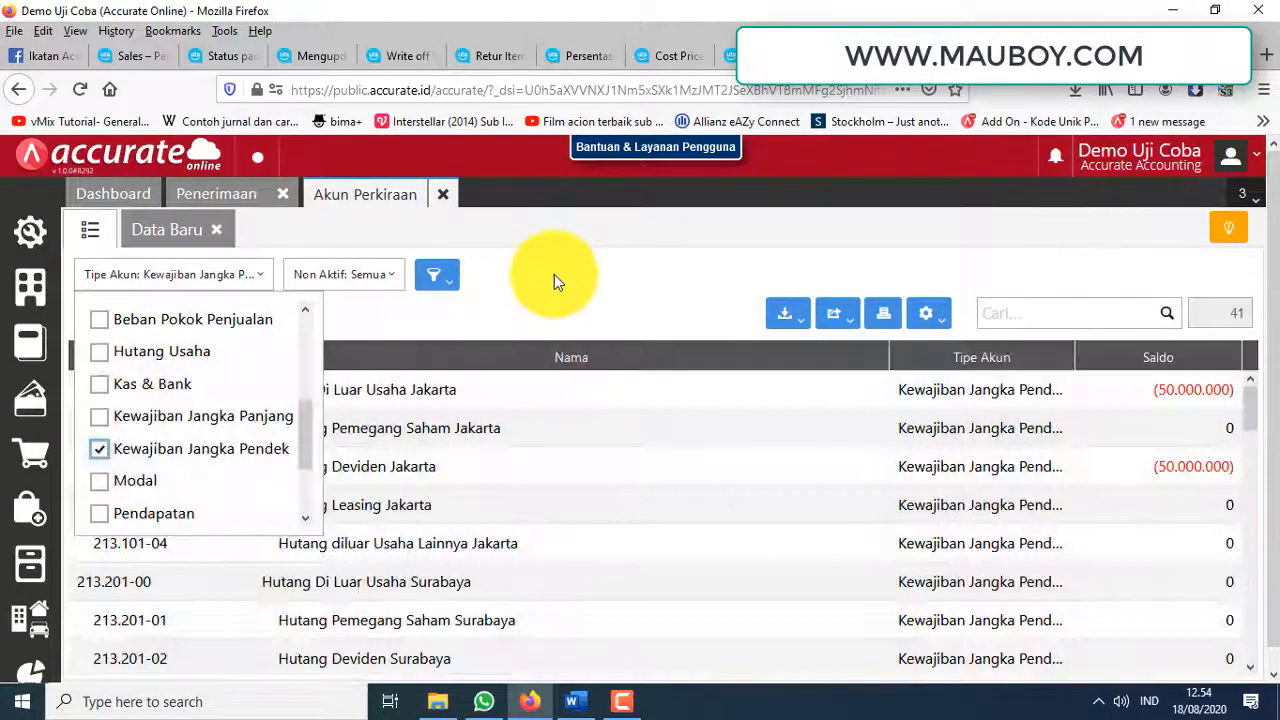
click(554, 274)
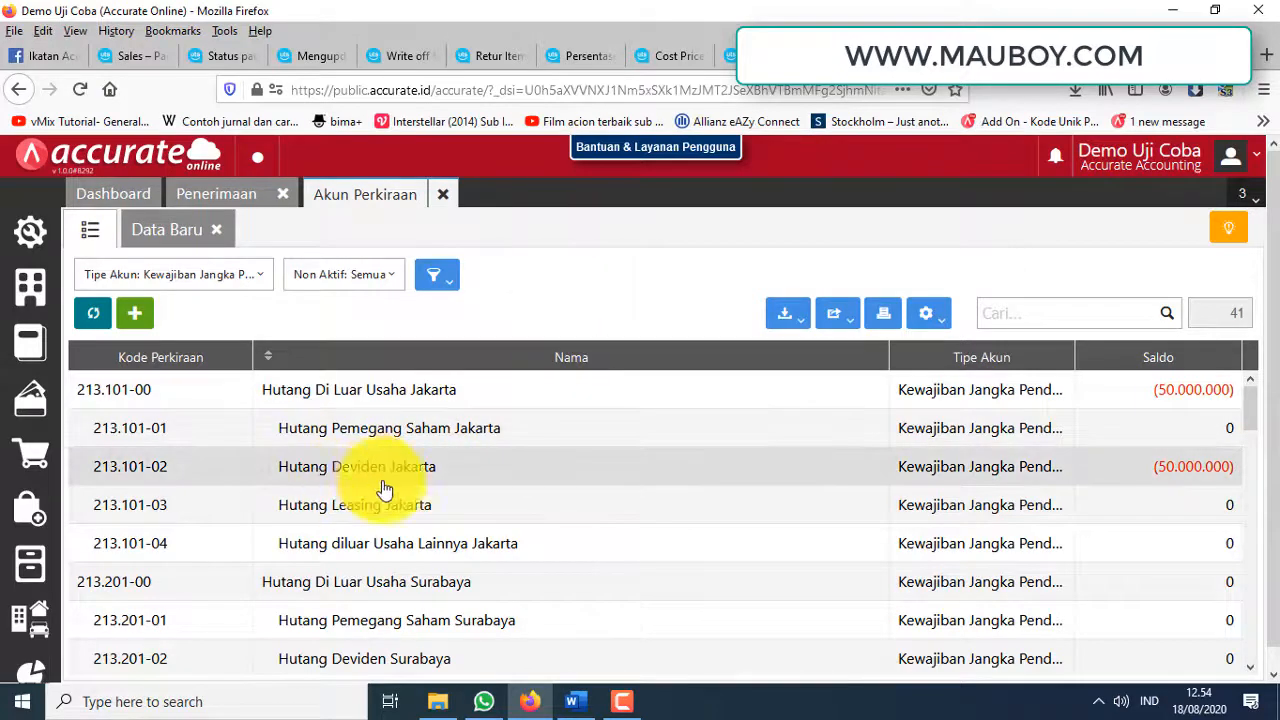
Step: Examine the Kewajiban Jangka Pendek accounts for one suited to unidentified incoming transfers
scroll(385, 488, down, 6)
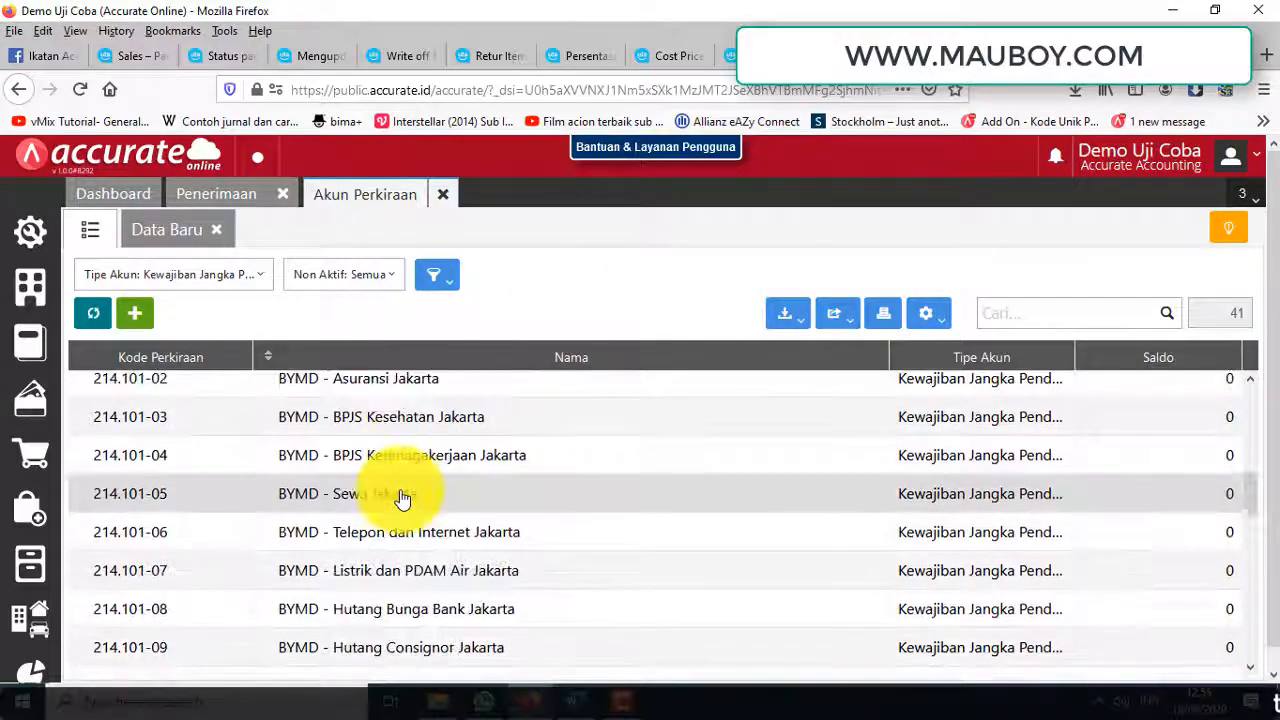
scroll(400, 497, down, 8)
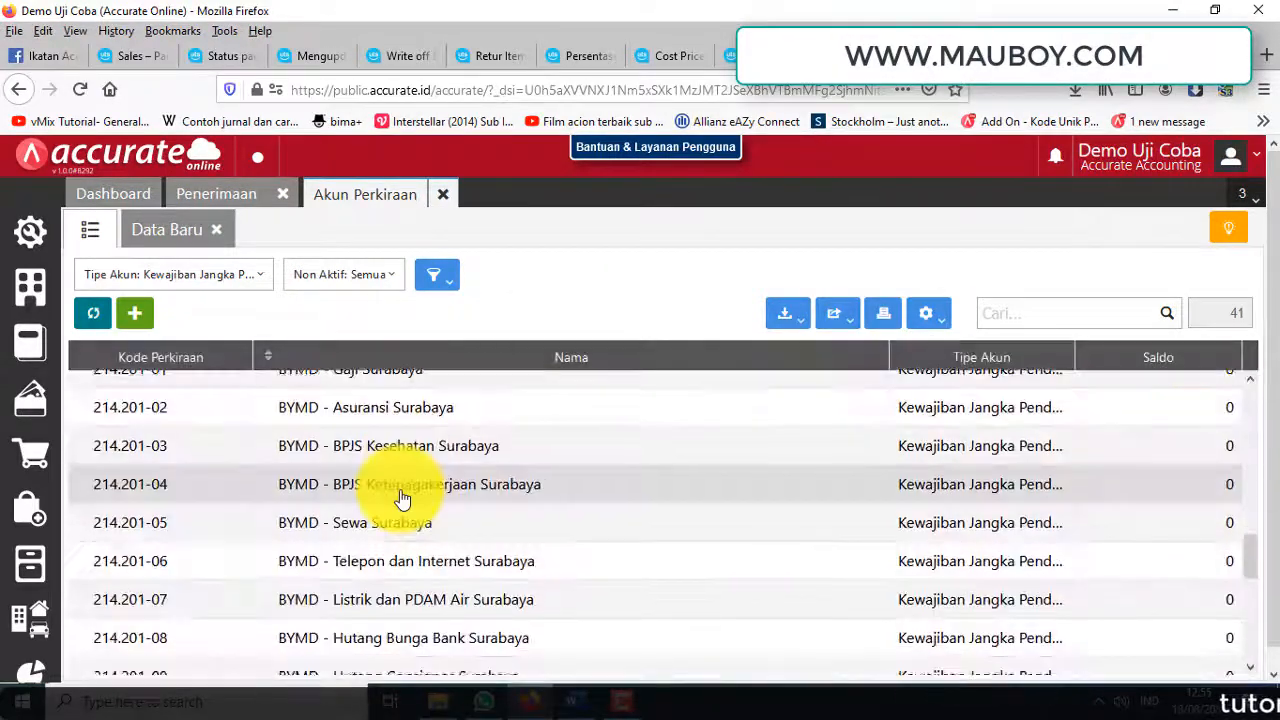
scroll(400, 497, down, 6)
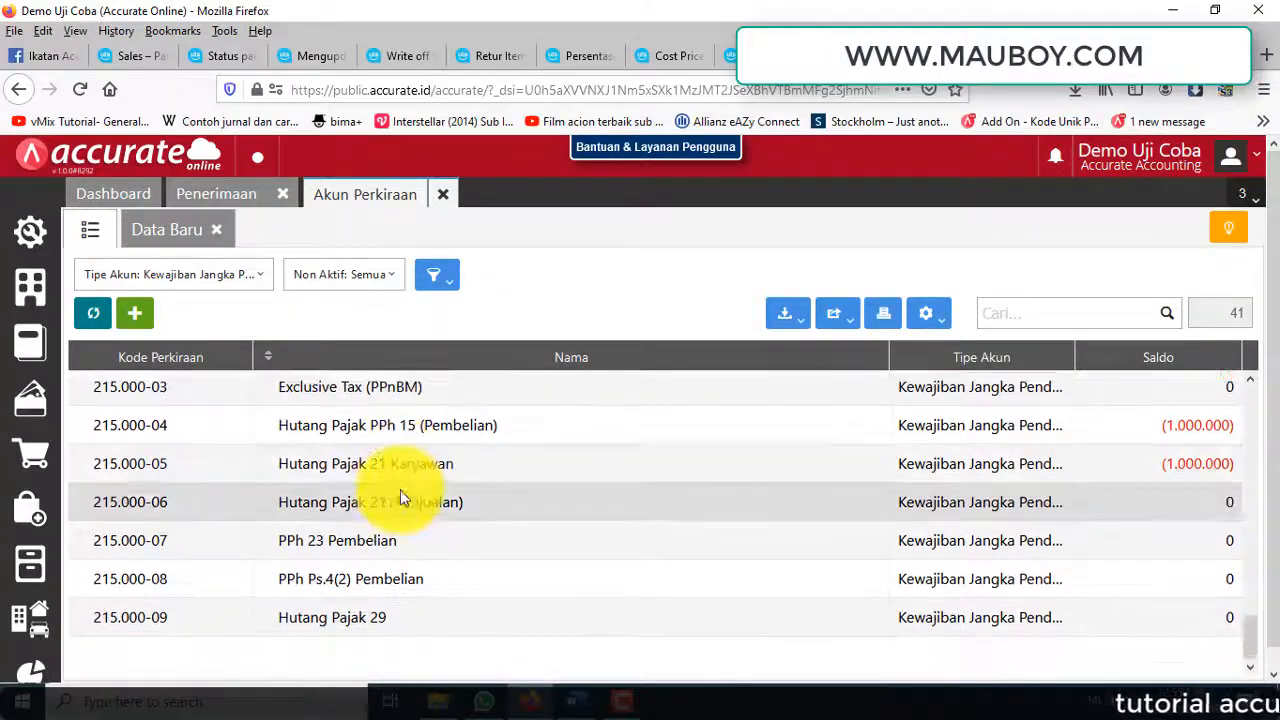
scroll(400, 497, up, 6)
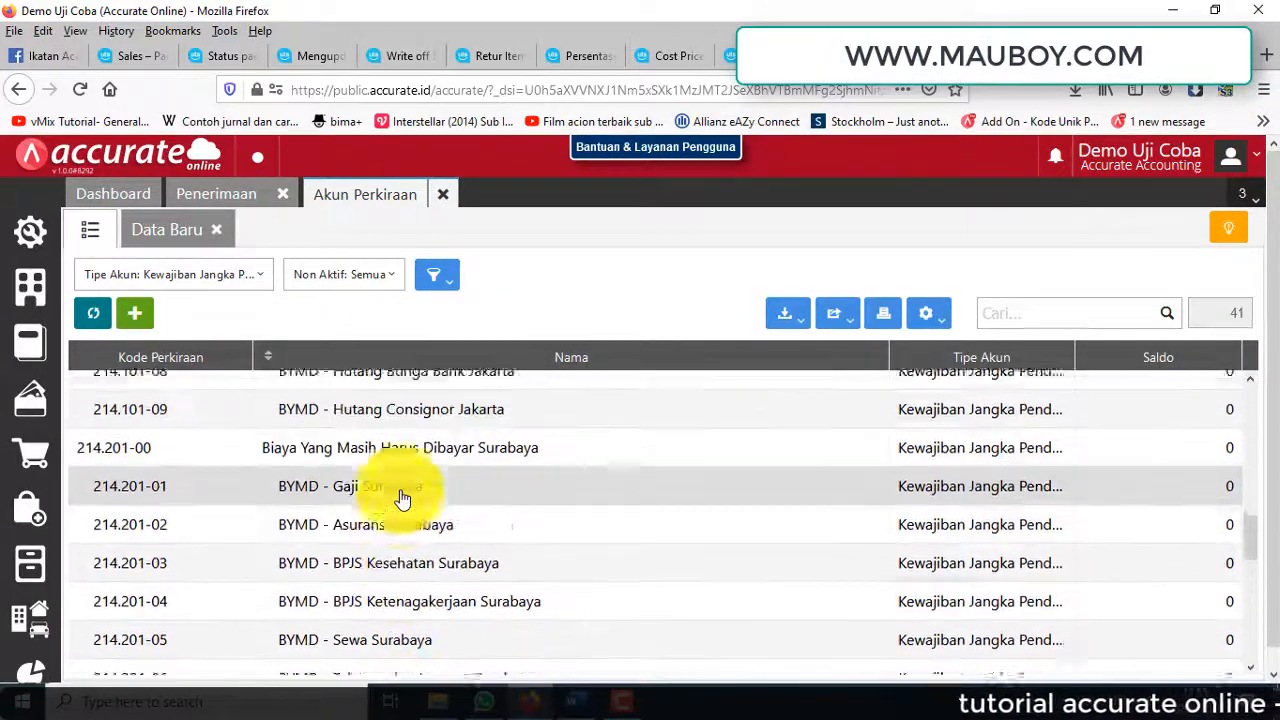
scroll(403, 499, up, 8)
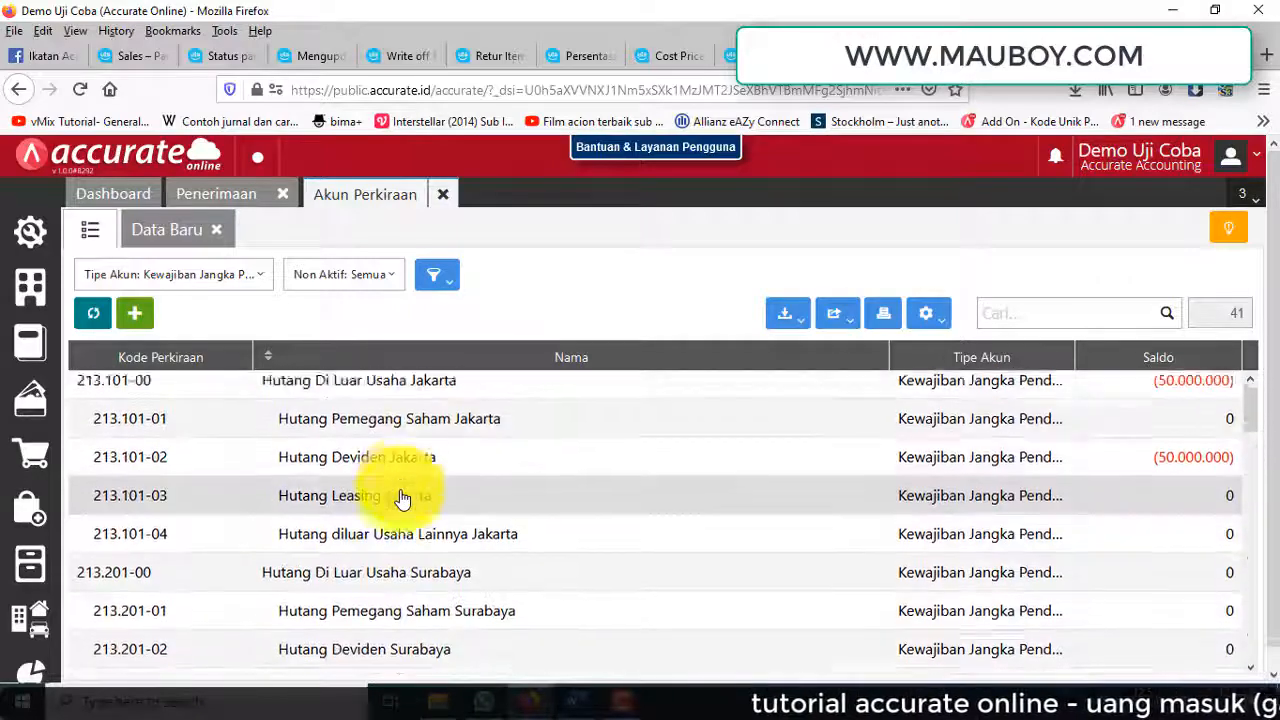
scroll(401, 497, down, 2)
scroll(401, 497, up, 2)
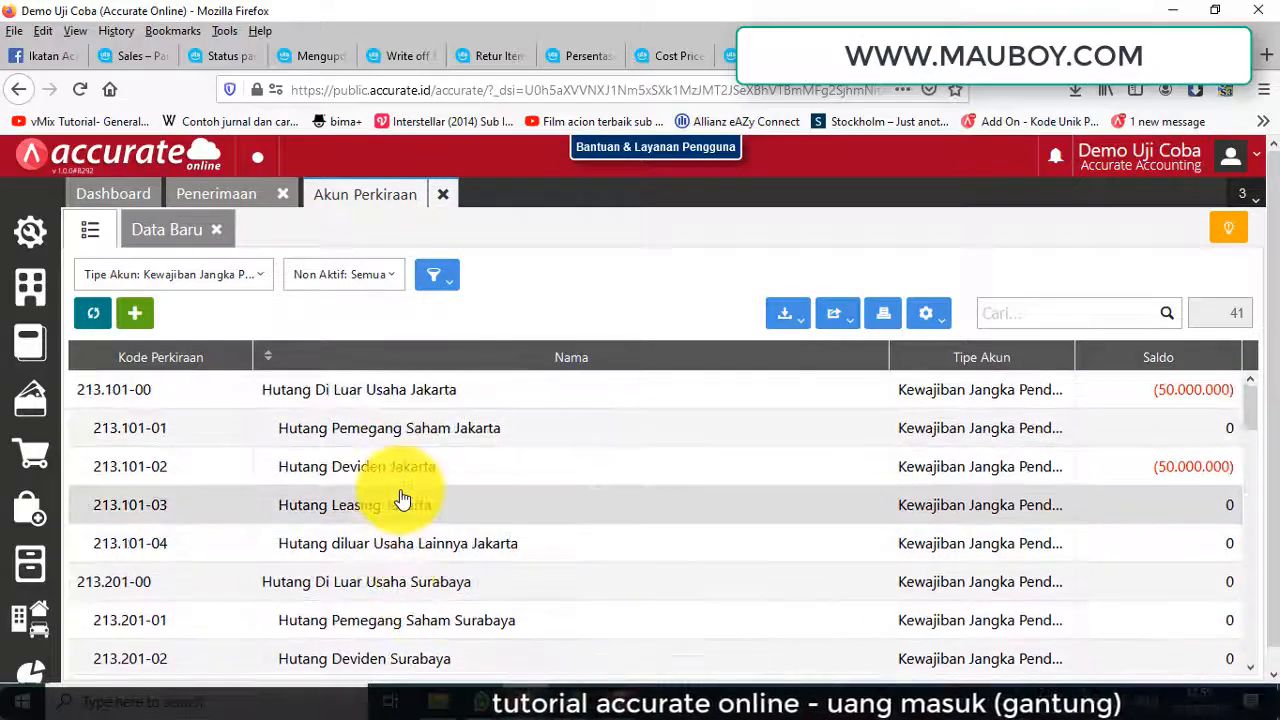
scroll(401, 497, down, 6)
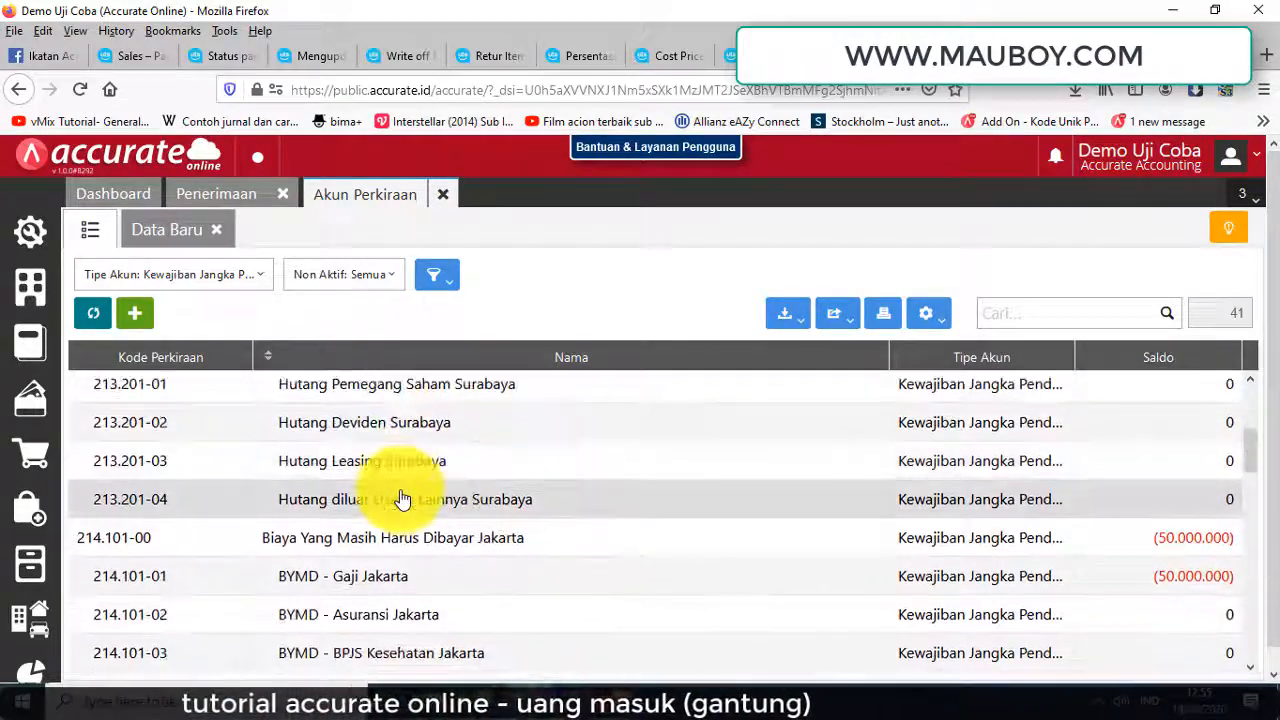
scroll(401, 499, down, 6)
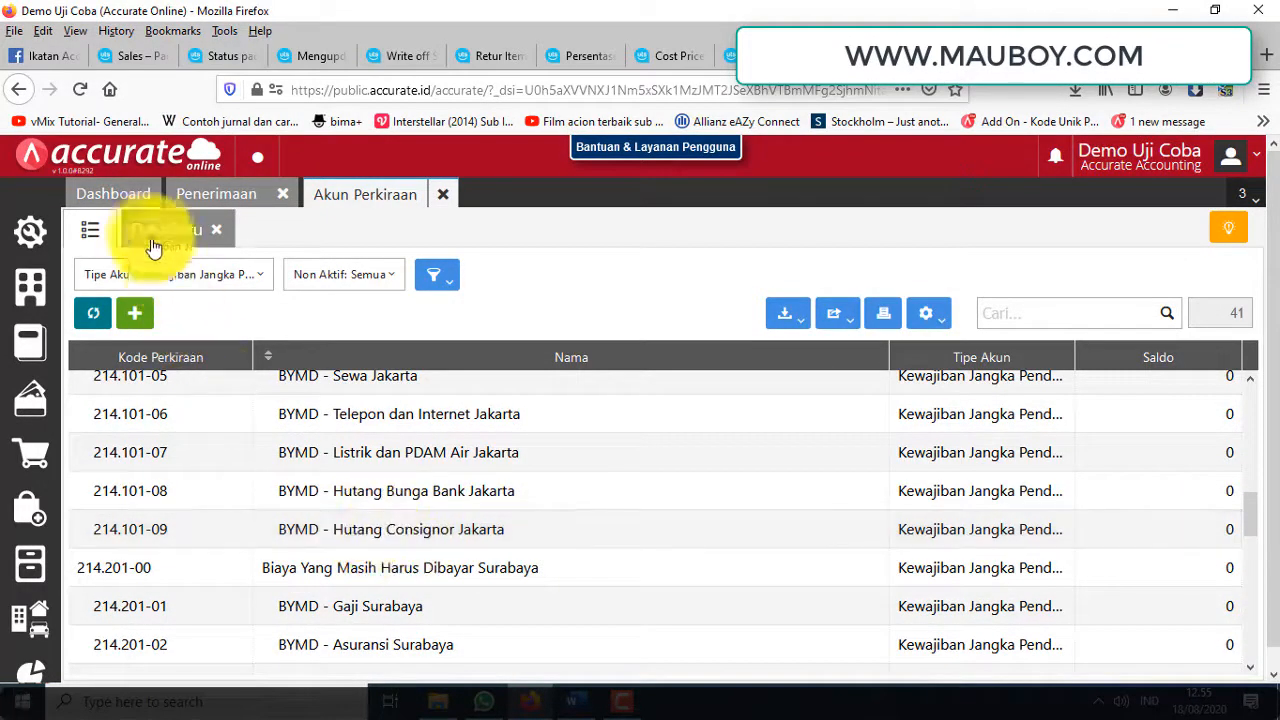
scroll(354, 526, up, 3)
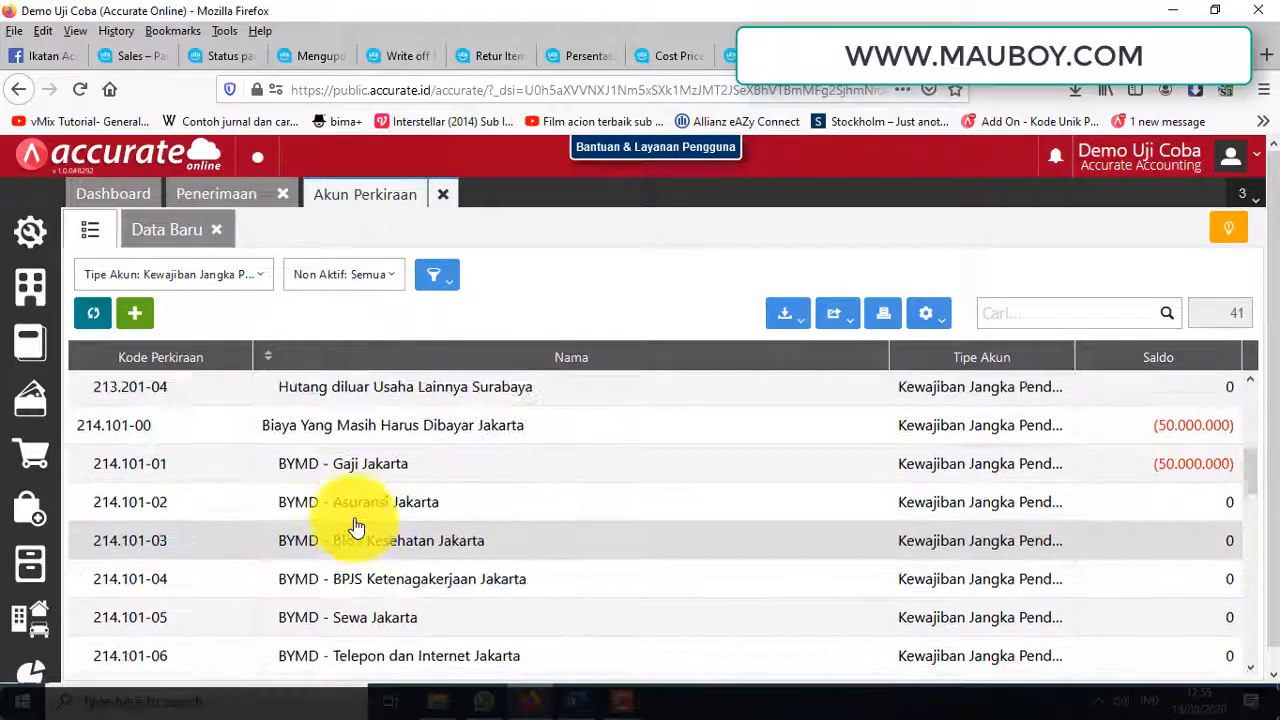
Step: In the new Akun Perkiraan form, set the account type to Kewajiban Jangka Pendek and mark it as a sub-account
click(191, 228)
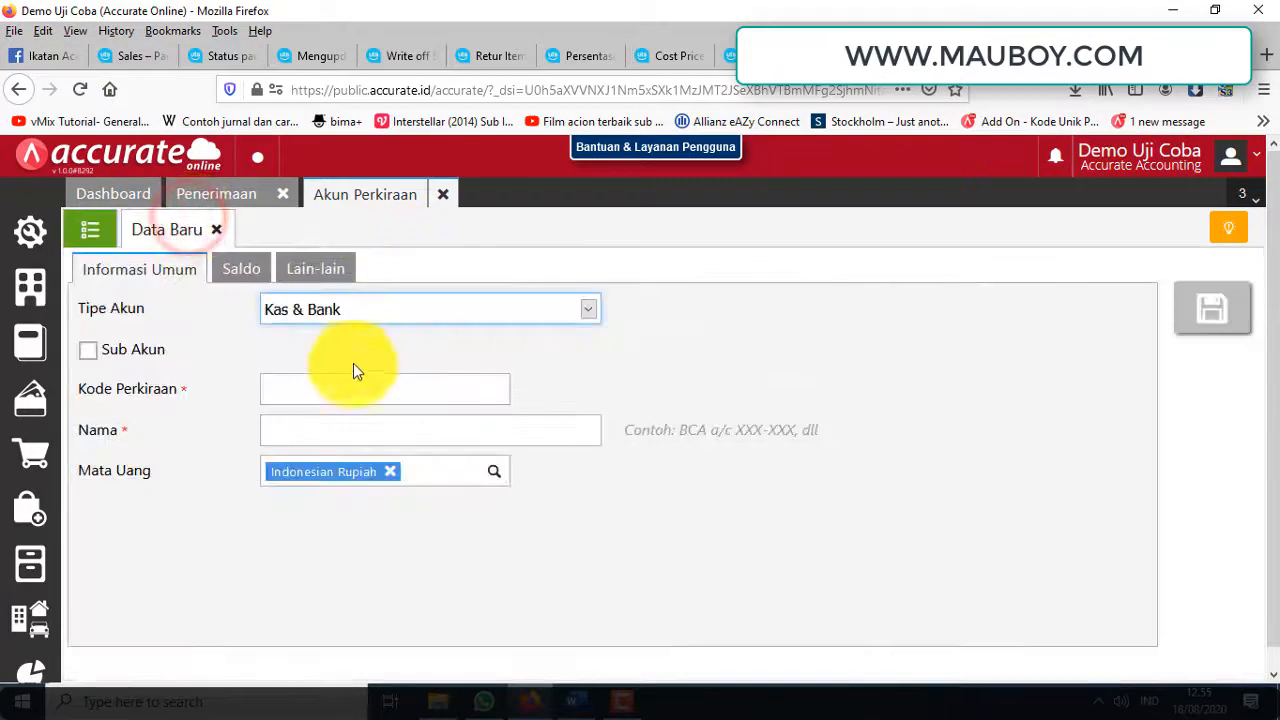
click(355, 323)
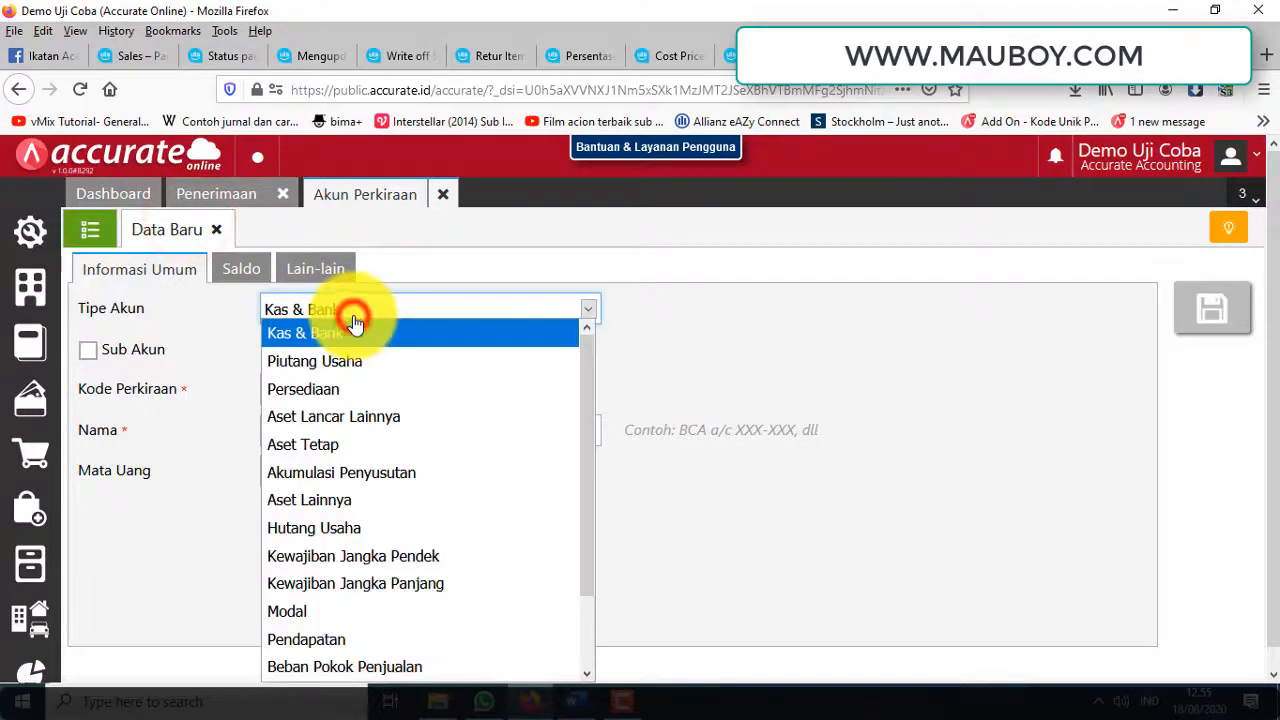
click(373, 558)
click(92, 349)
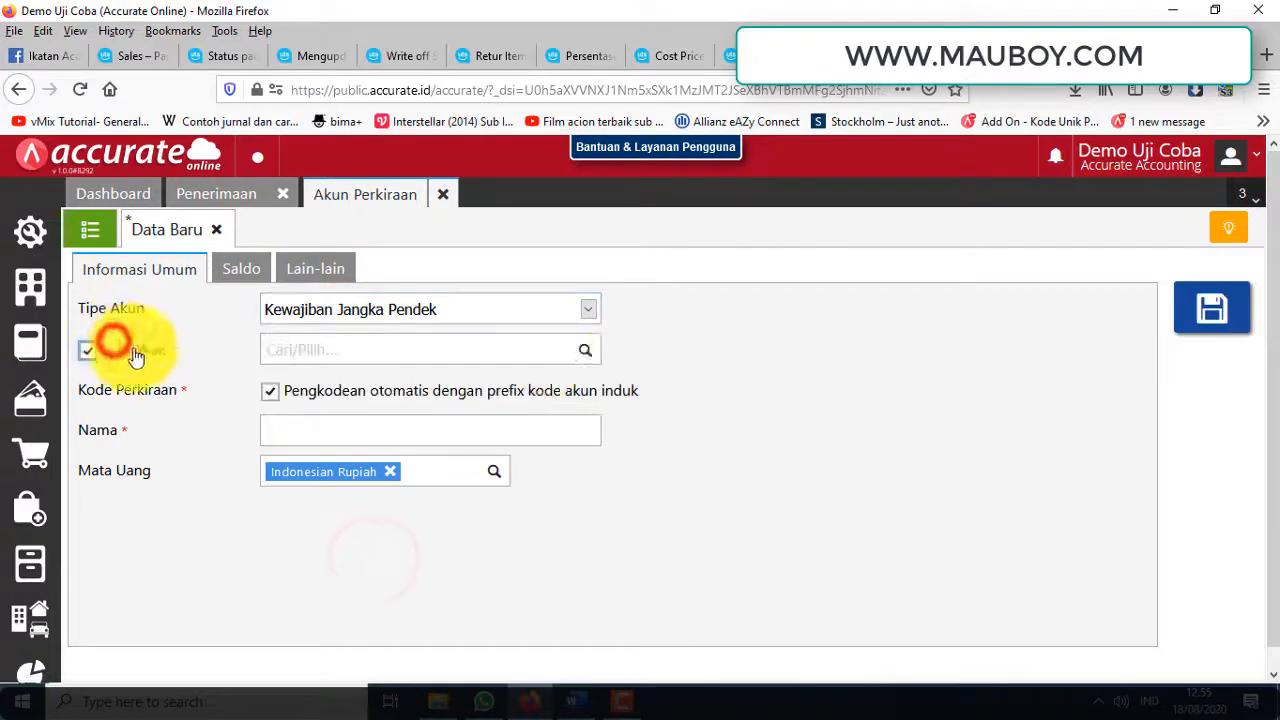
Step: Set the parent account to Biaya Yang Masih Harus Dibayar Jakarta, name the account Transfer Masuk Gantung, save it and close Akun Perkiraan
click(588, 355)
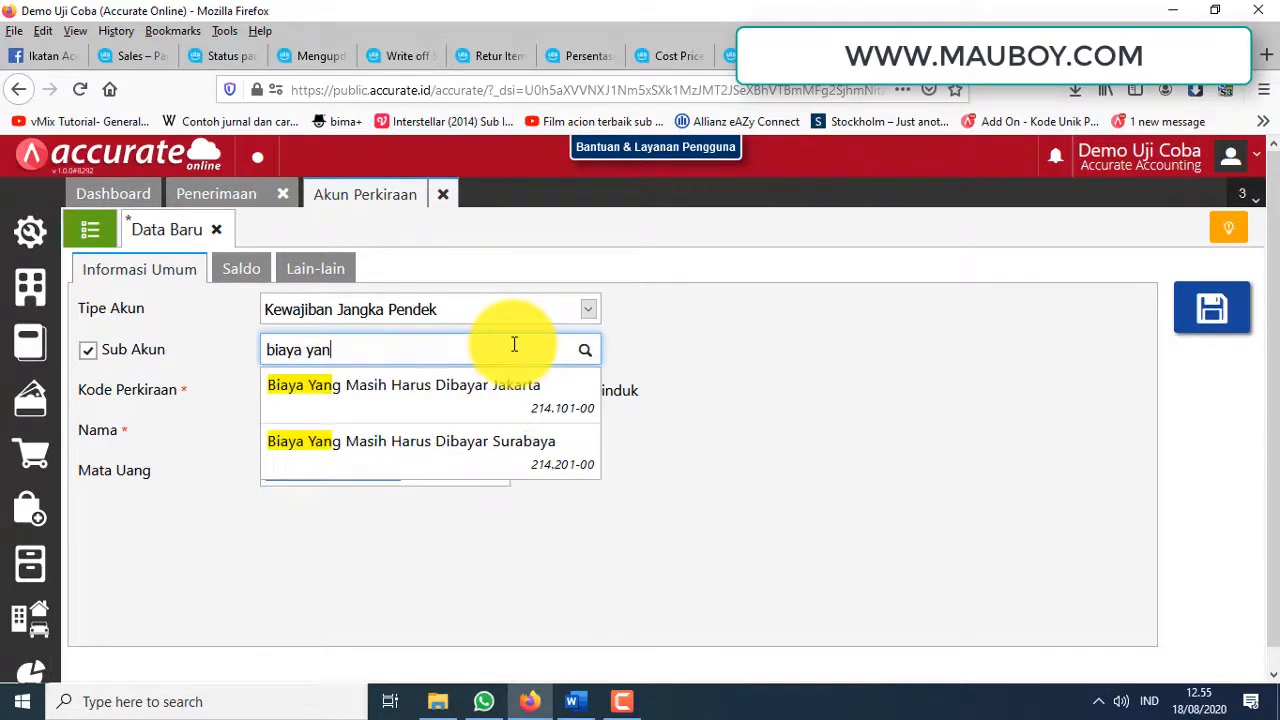
click(508, 384)
click(411, 435)
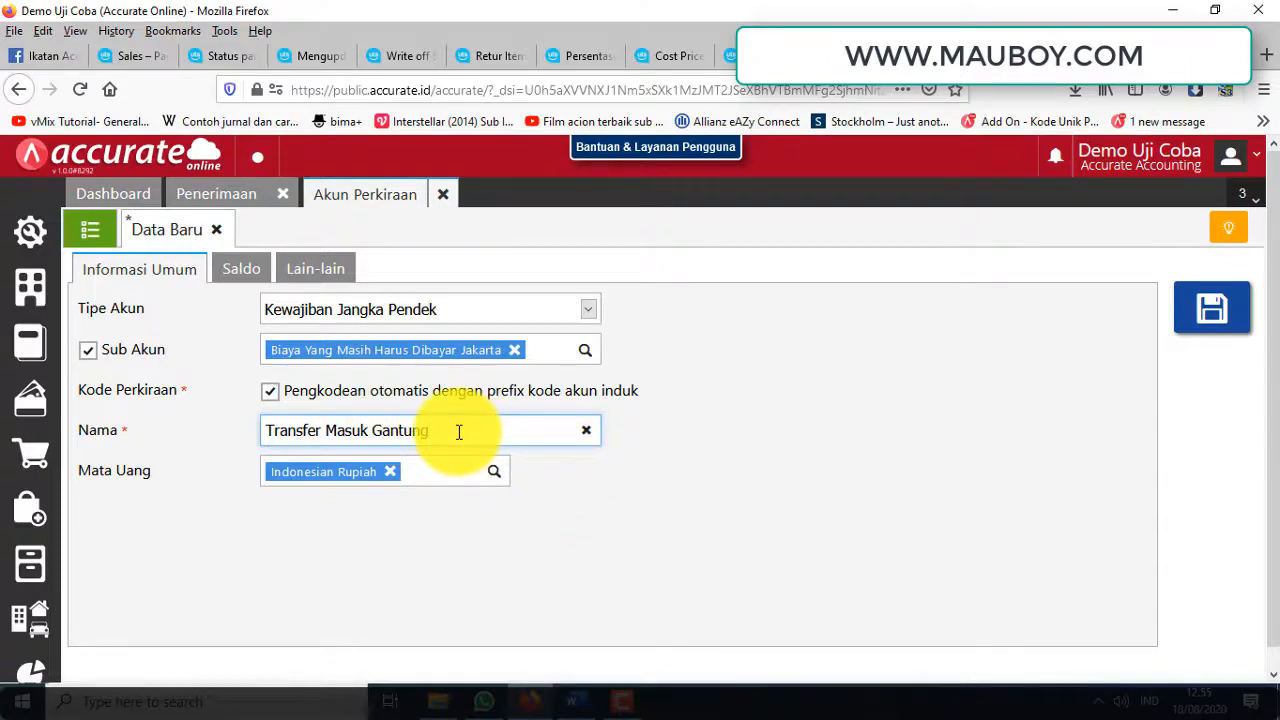
click(1224, 306)
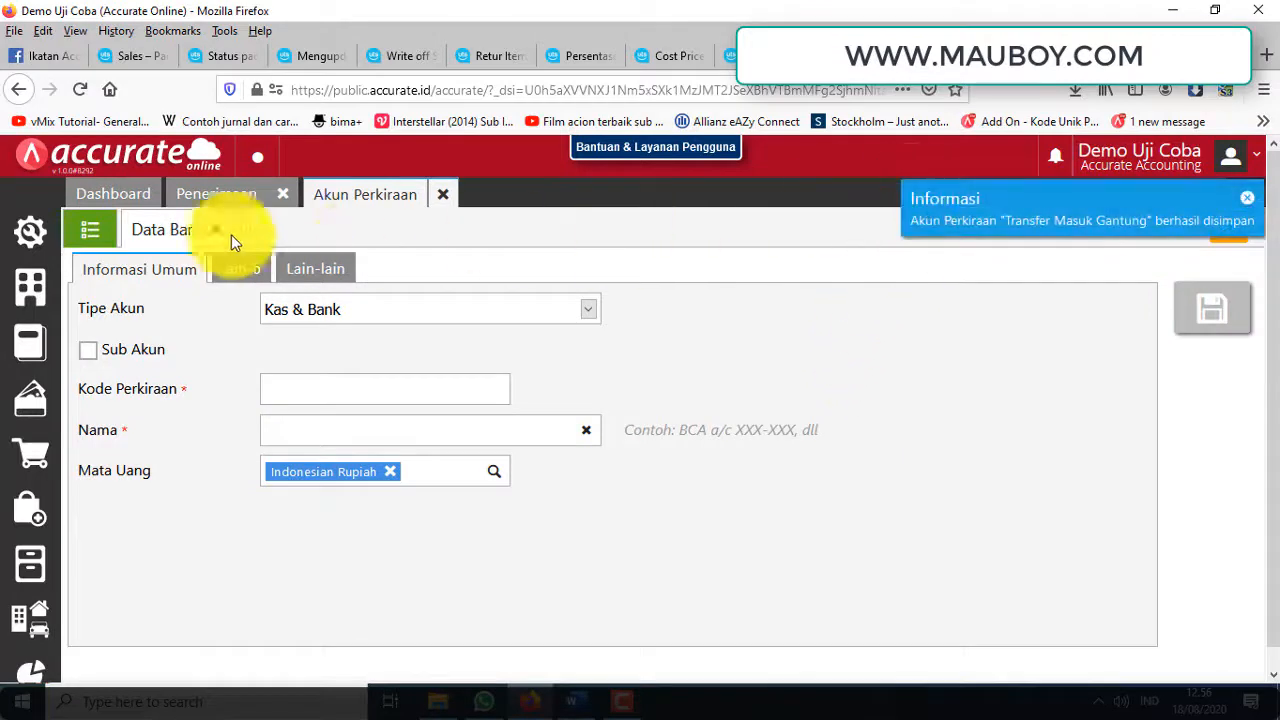
click(441, 196)
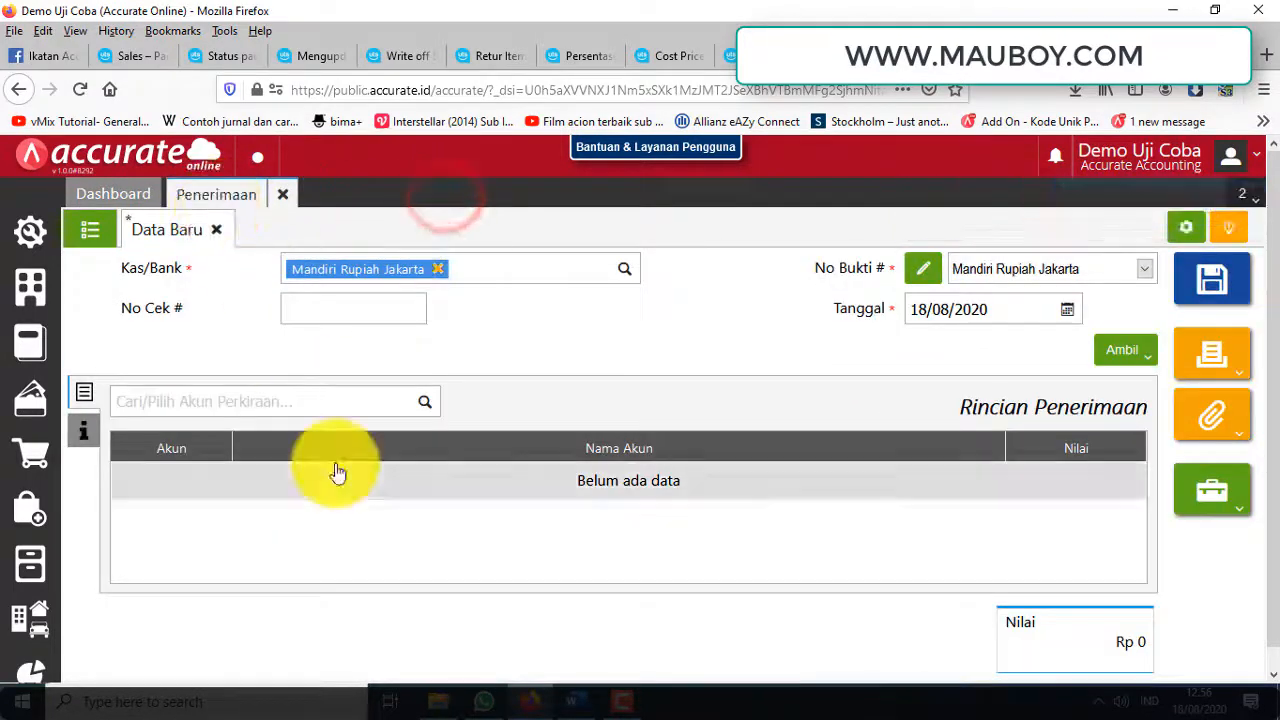
Step: Add a Transfer Masuk Gantung line for Rp 1.000.000 noted "Transfer masuk tapi tidak tahu punya siapa, masih harus diselidiki" and save the receipt
click(302, 398)
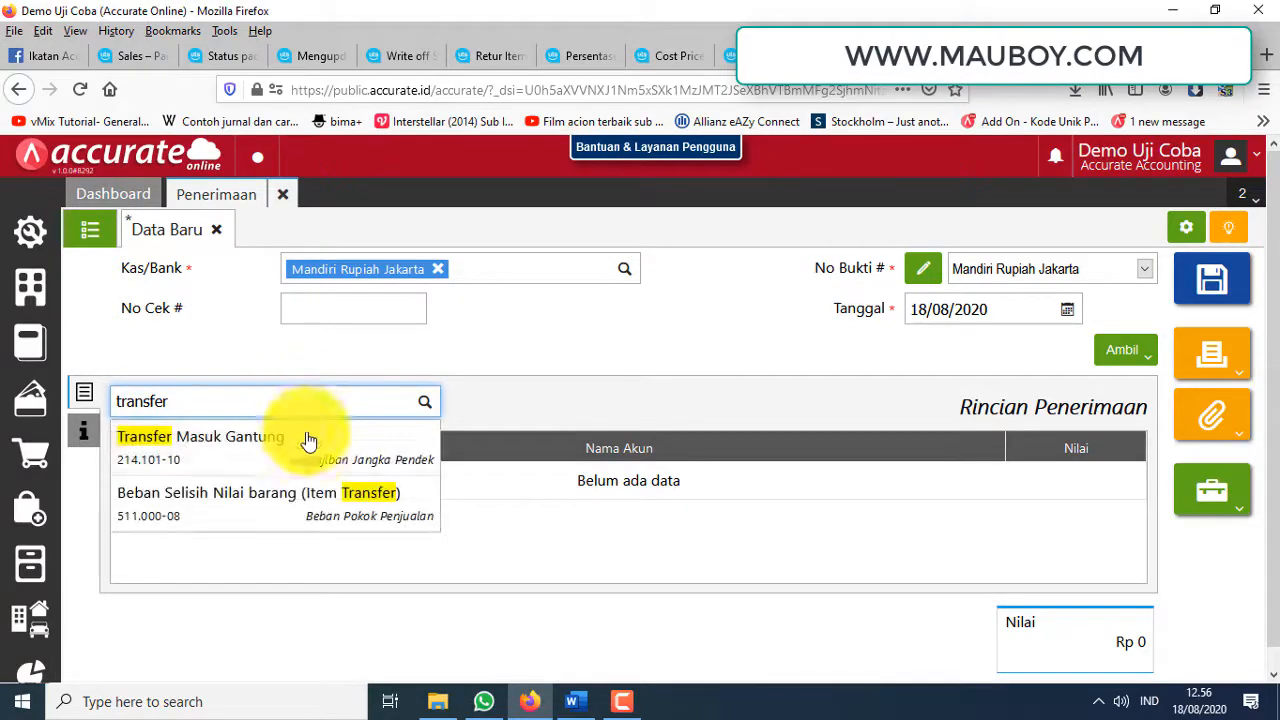
click(308, 456)
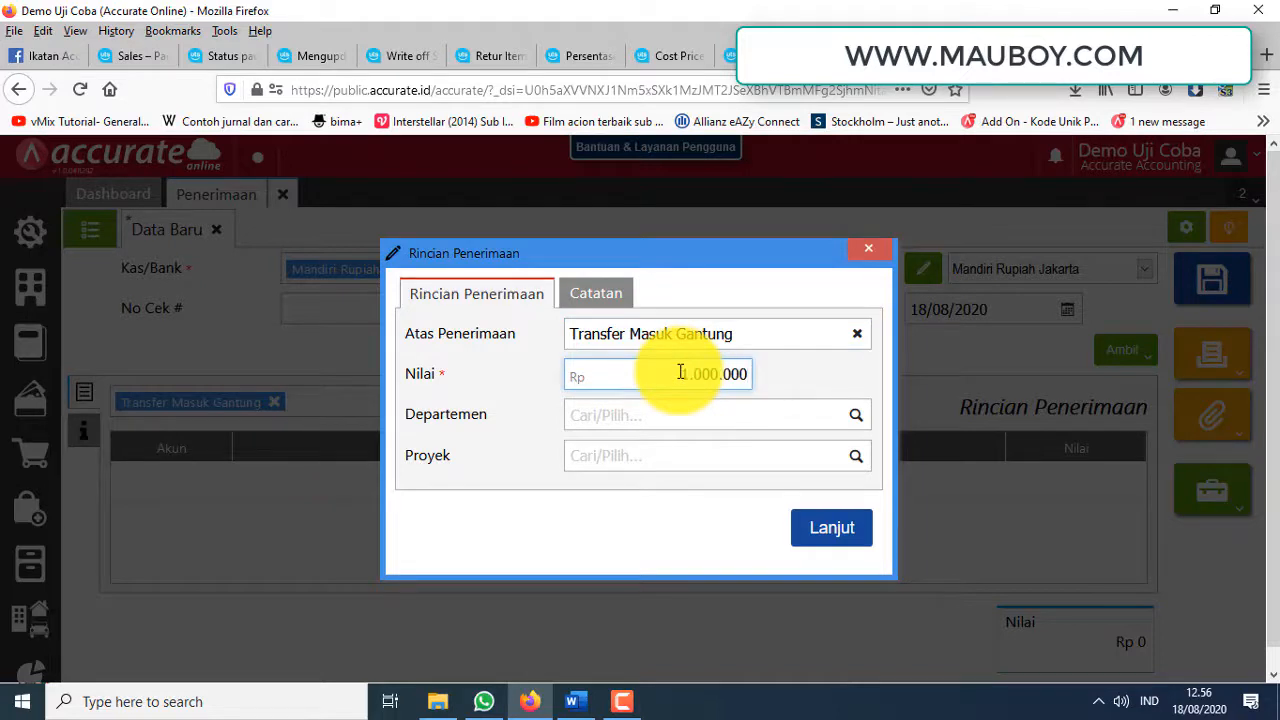
click(606, 294)
click(596, 360)
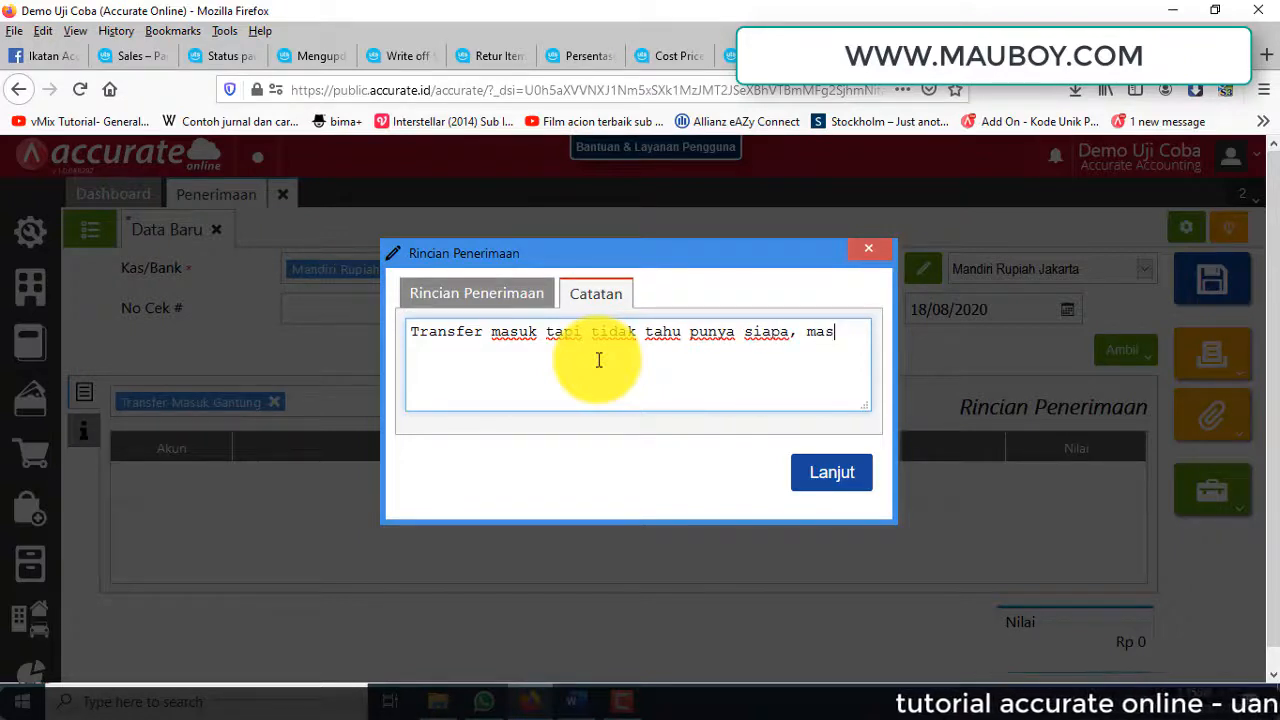
text(ih harus di)
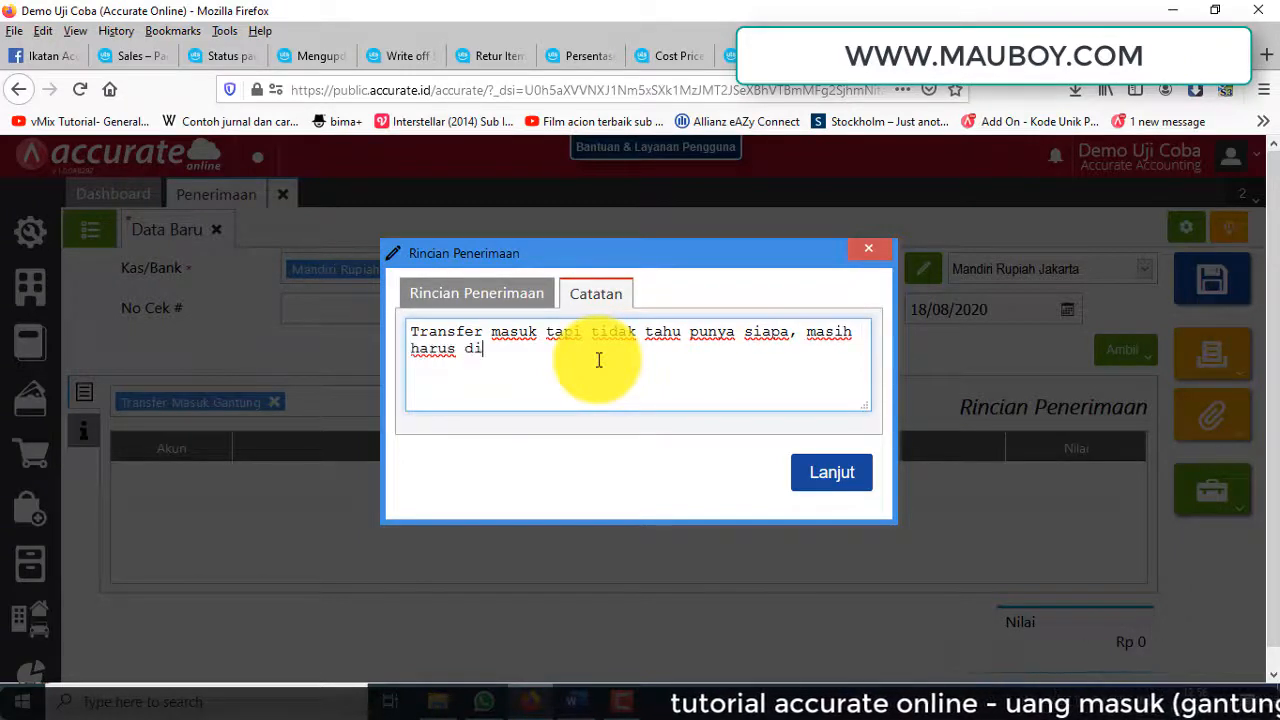
text(selidiki)
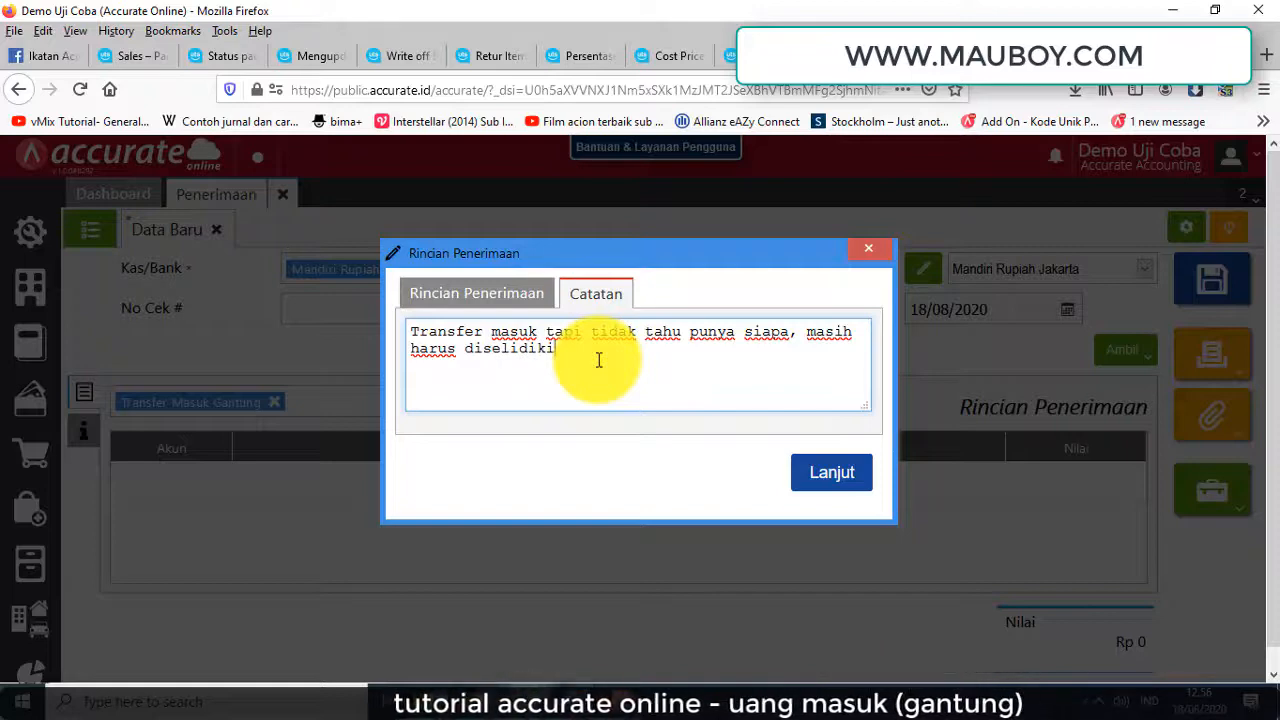
click(845, 478)
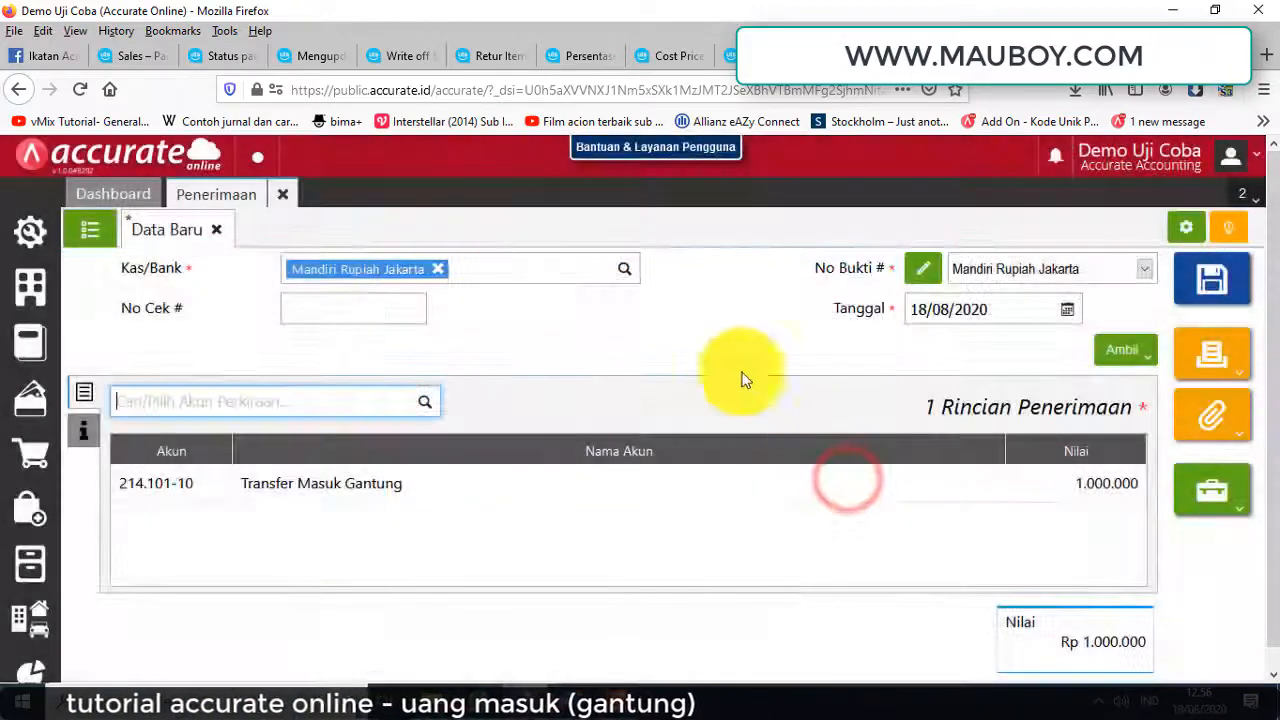
click(1218, 285)
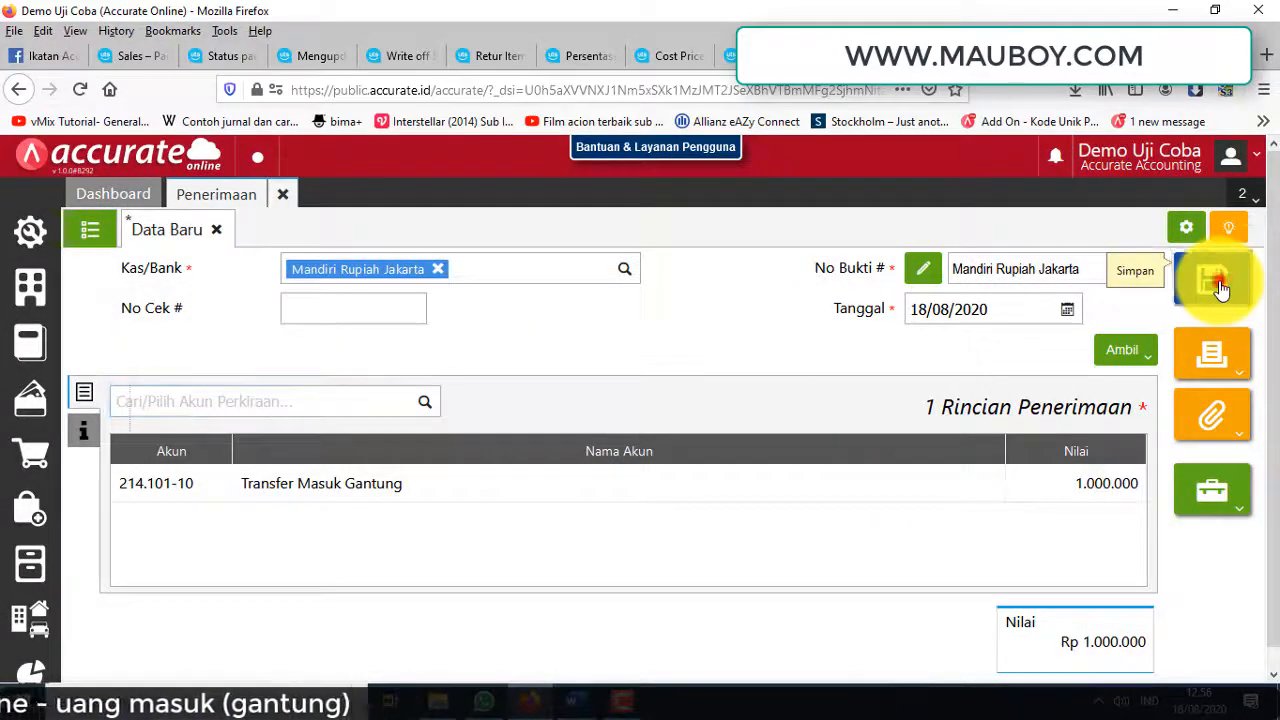
Step: Reopen the saved Mandiri Rupiah Jakarta receipt from the Penerimaan list and review its Rincian Jurnal
click(91, 236)
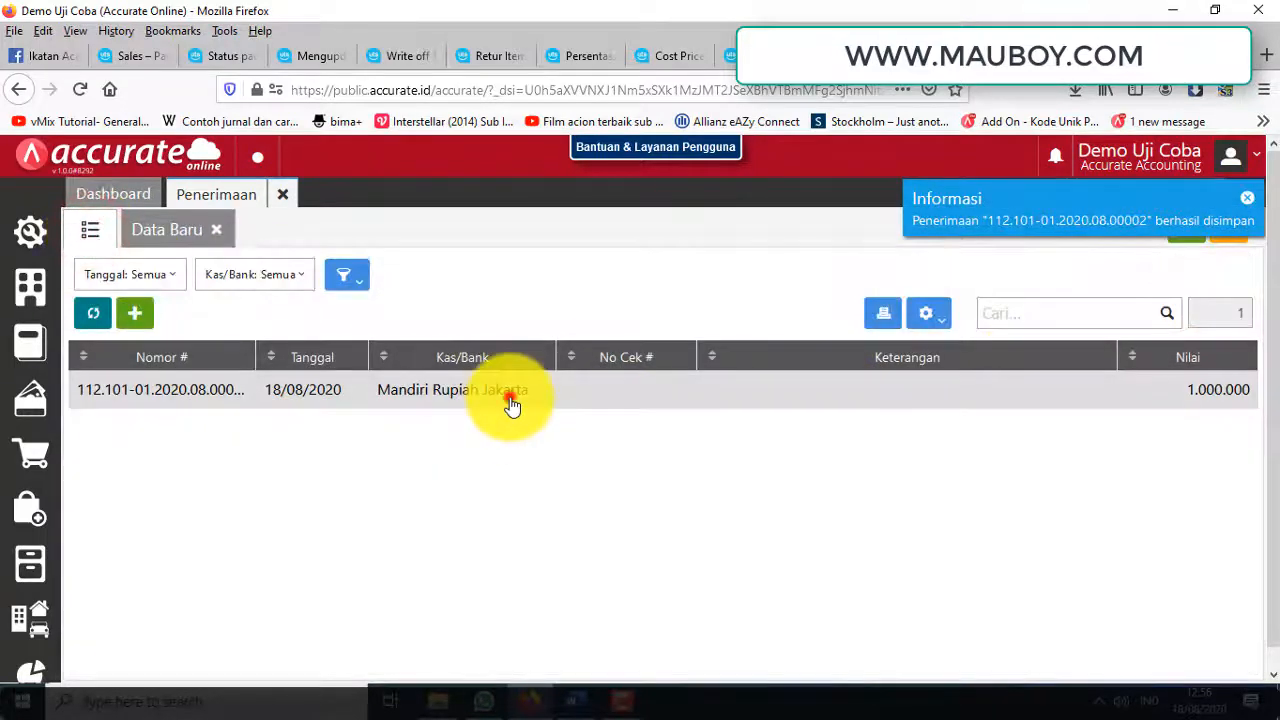
click(510, 398)
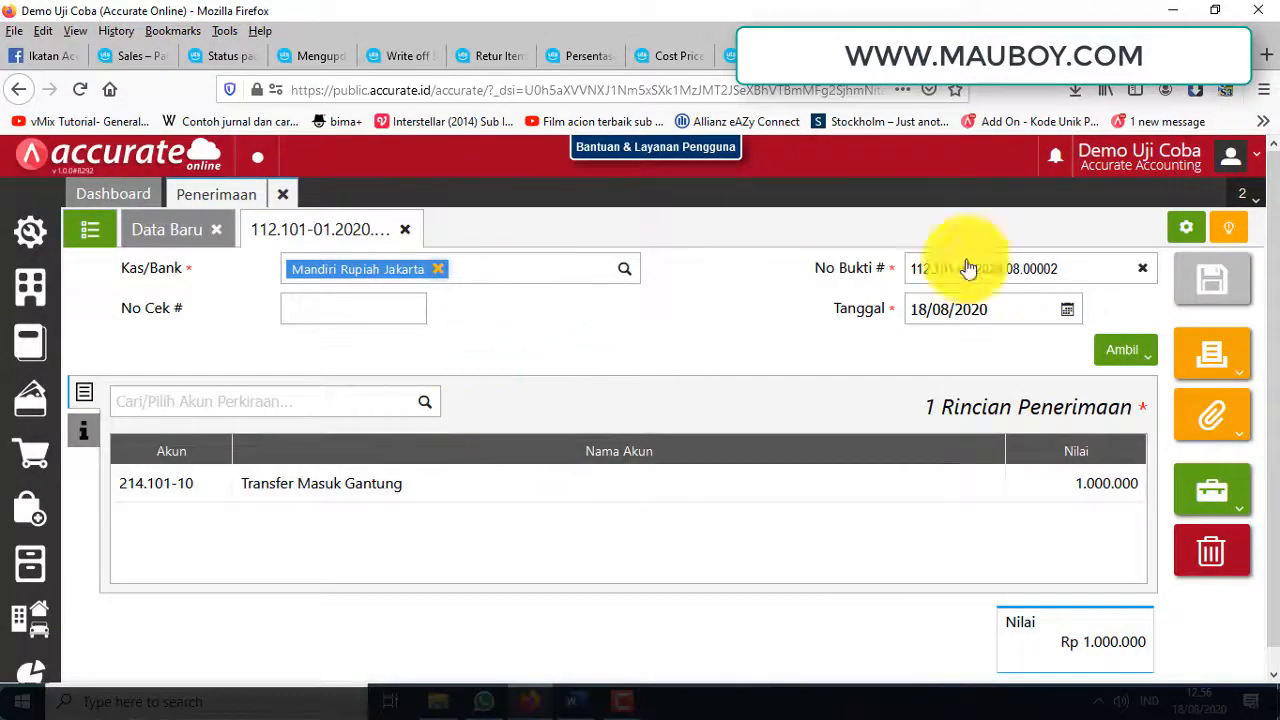
click(1216, 496)
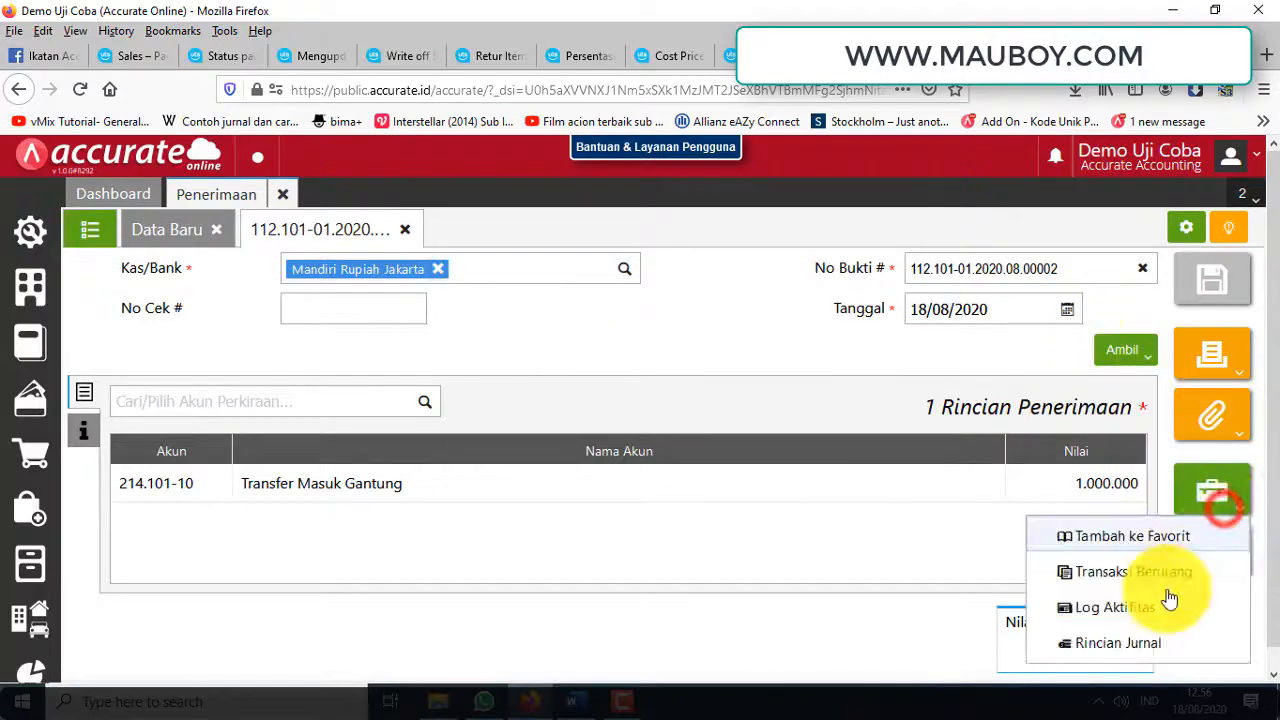
click(1130, 644)
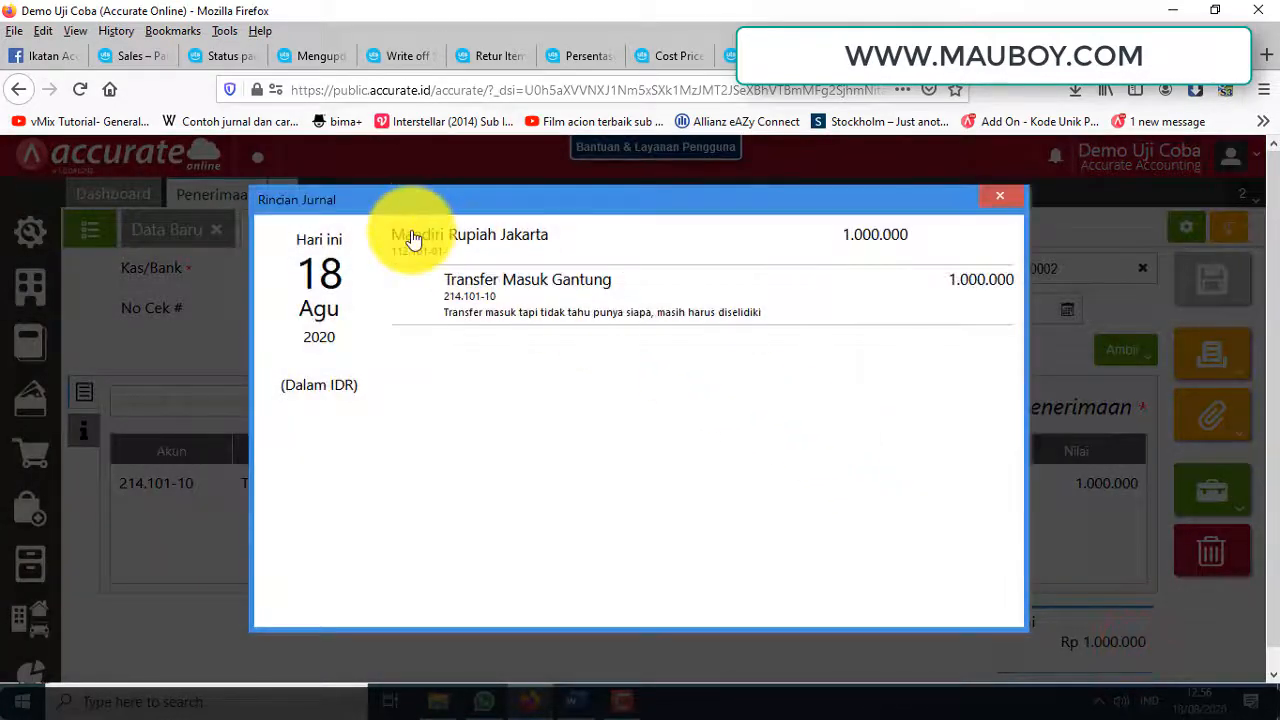
click(1015, 197)
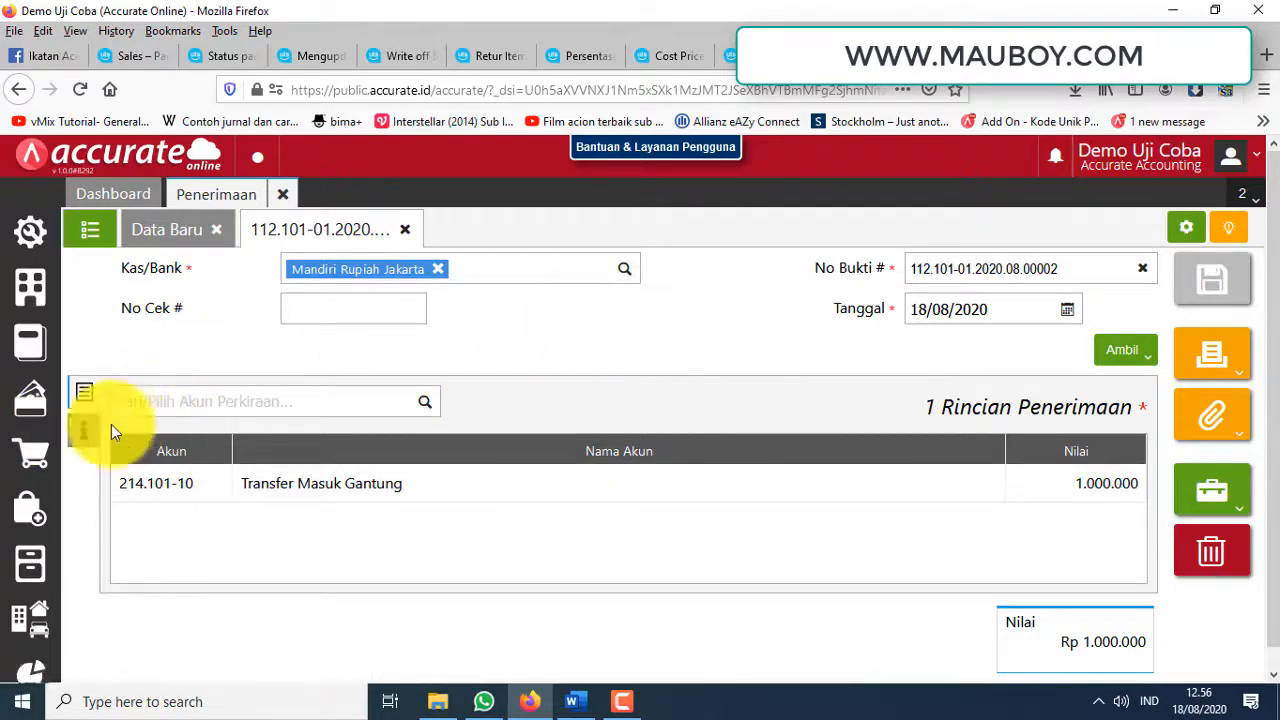
Step: Open a new Penerimaan Penjualan form from the sales module
click(25, 450)
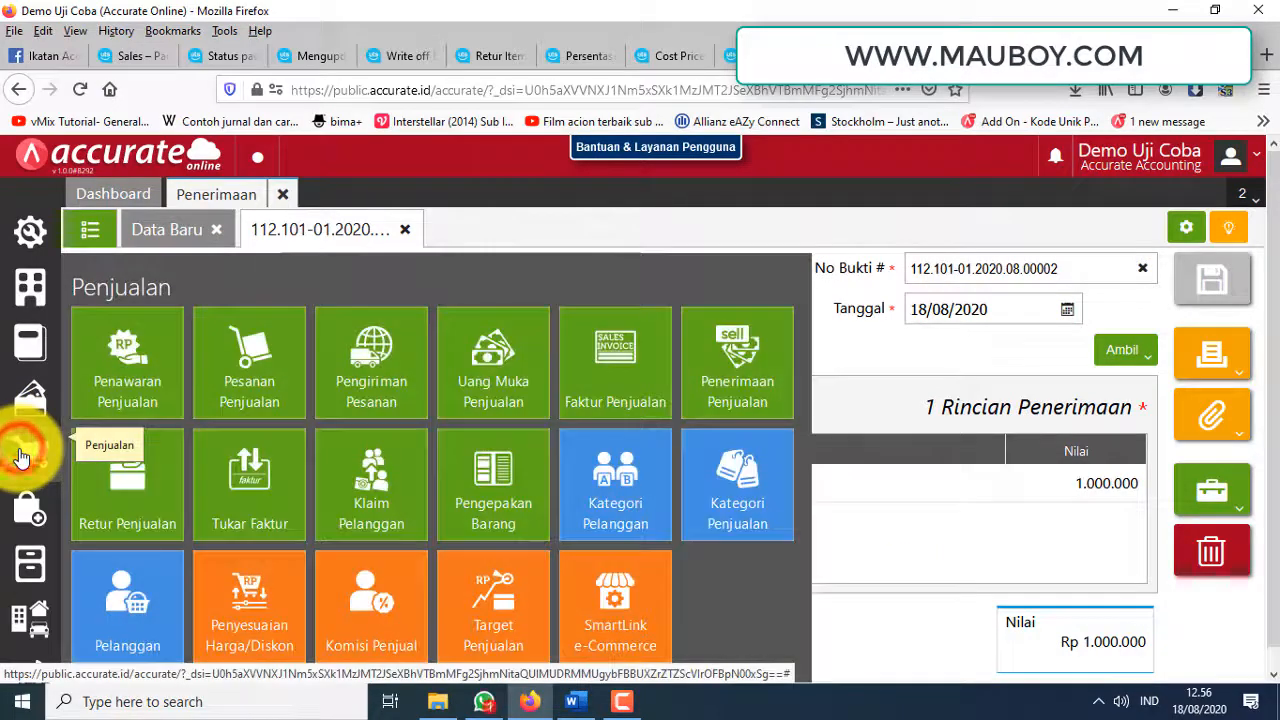
click(757, 390)
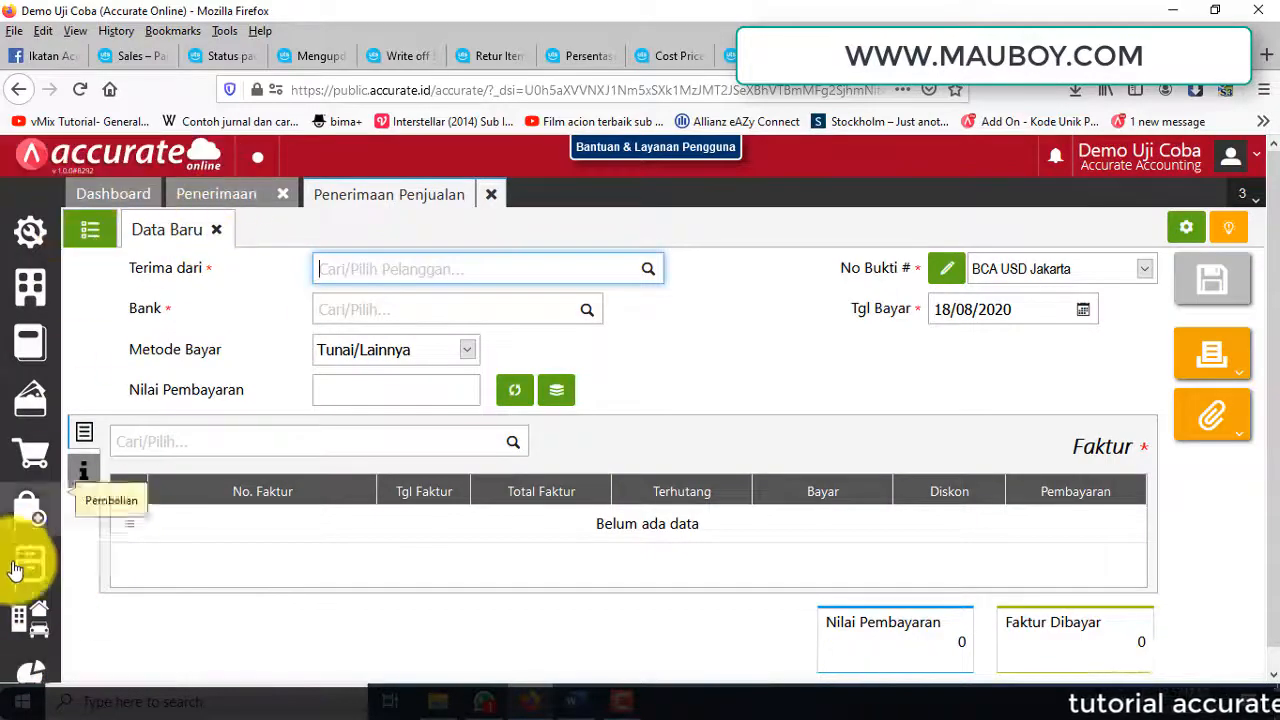
Step: Display the Neraca (Standar) report and check the Transfer Masuk Gantung line under Kewajiban Jangka Pendek Lainnya
click(30, 660)
click(141, 392)
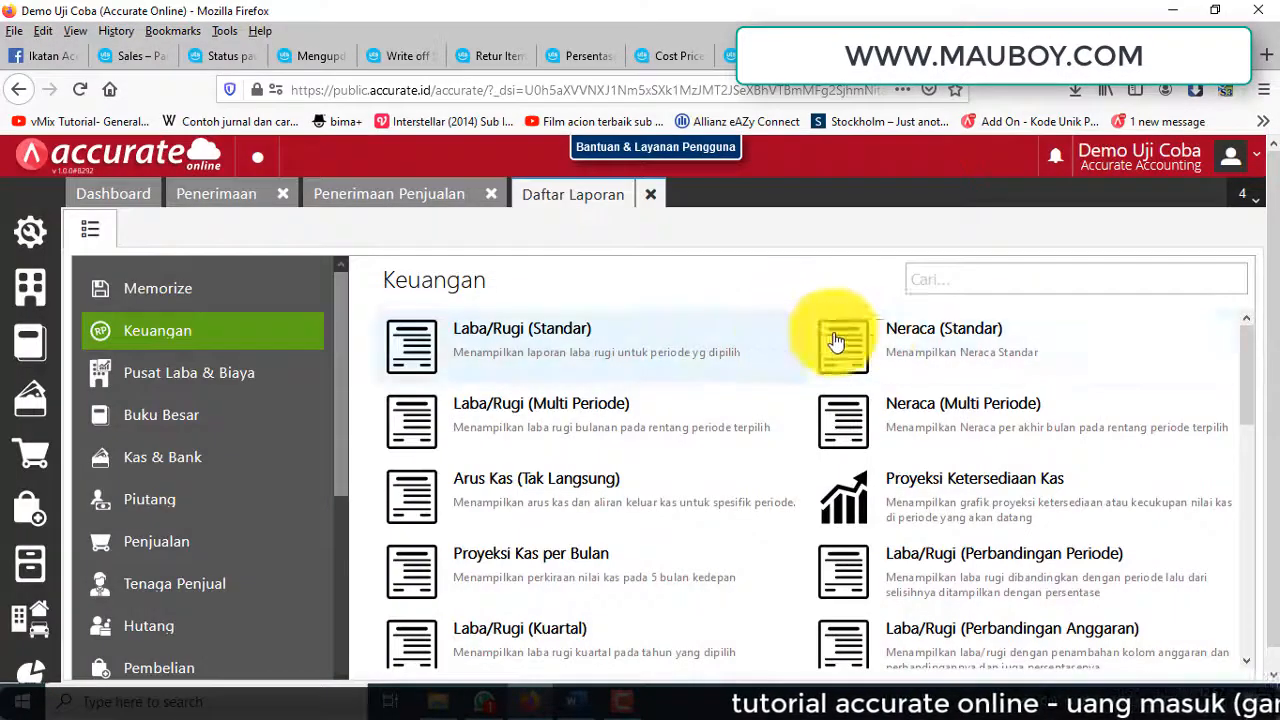
click(890, 332)
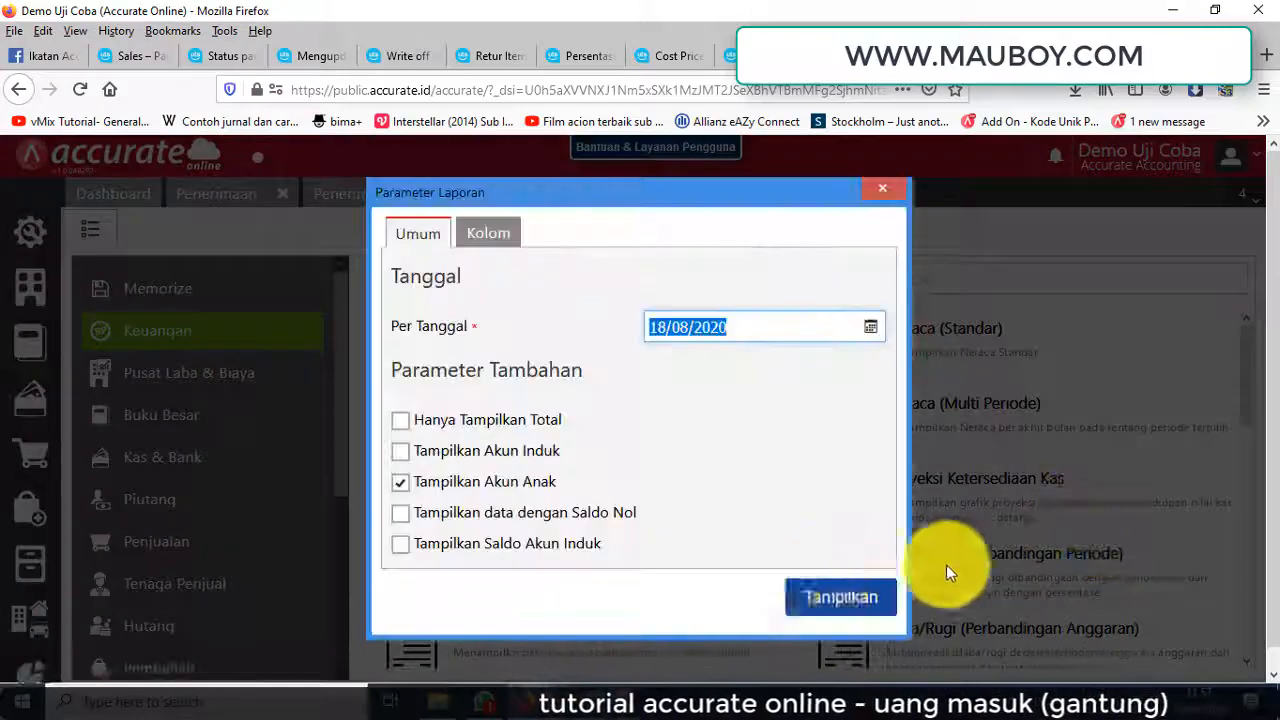
click(829, 600)
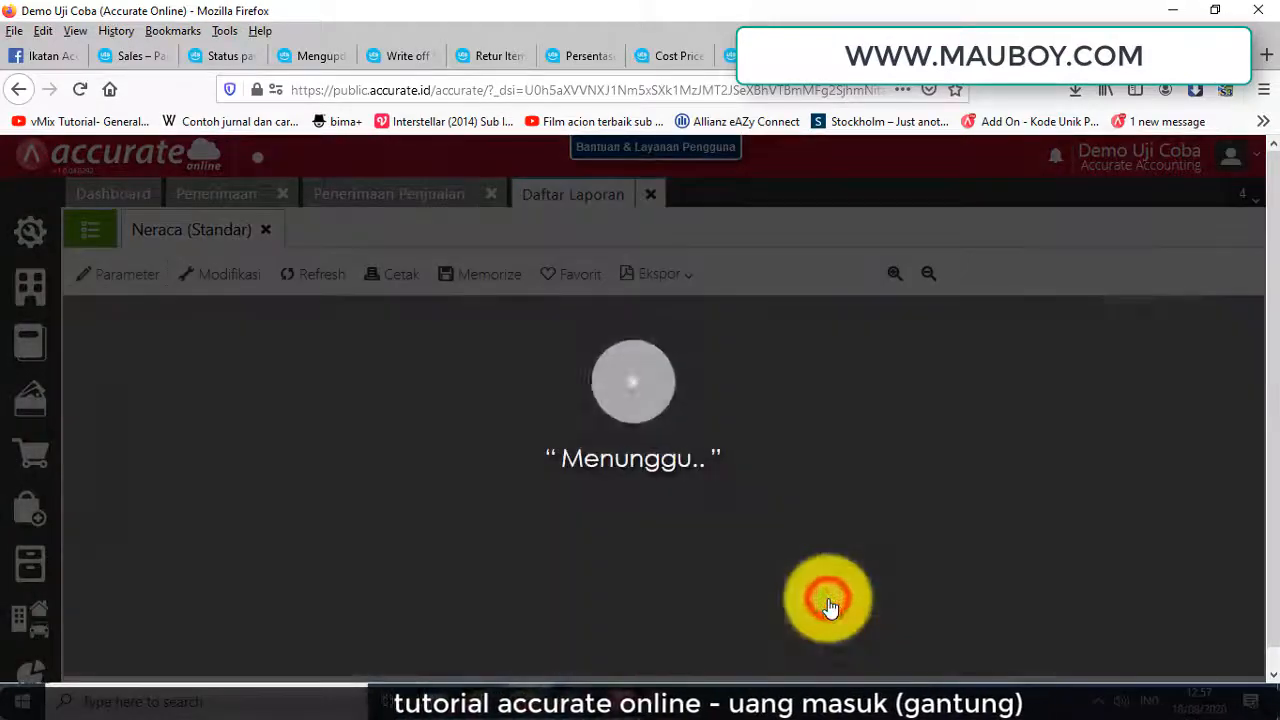
scroll(838, 518, down, 3)
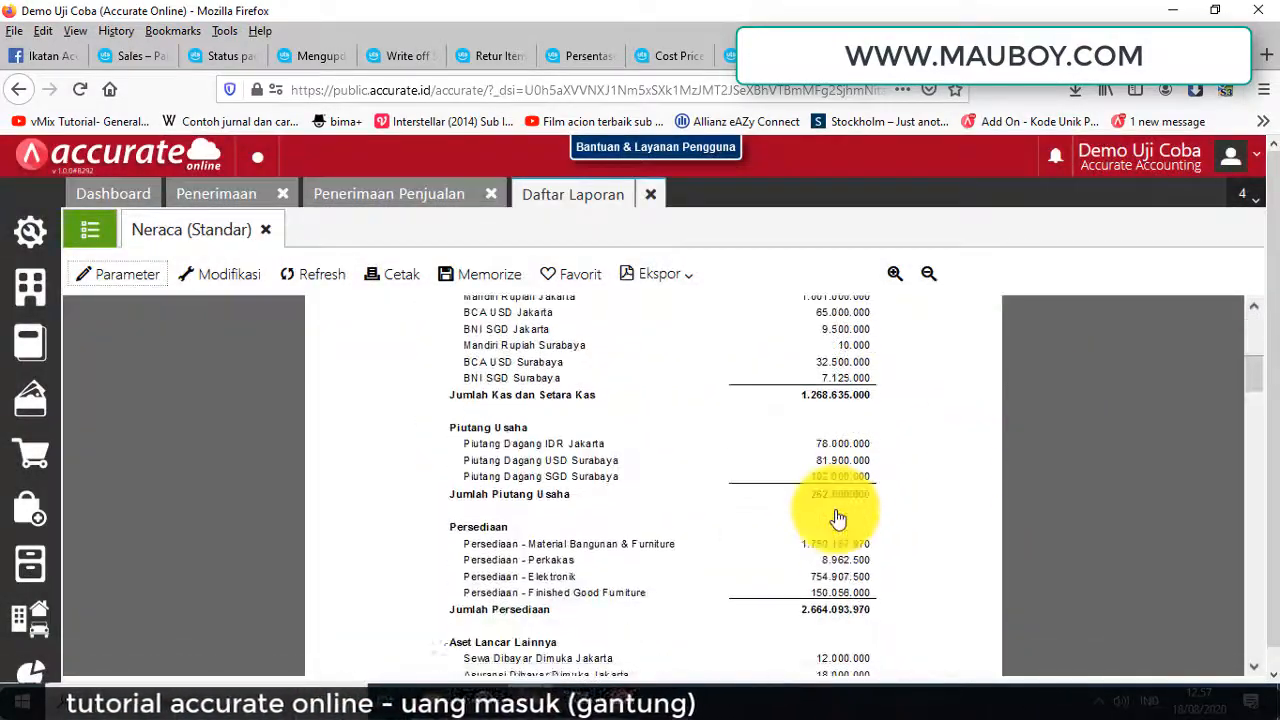
scroll(838, 518, down, 10)
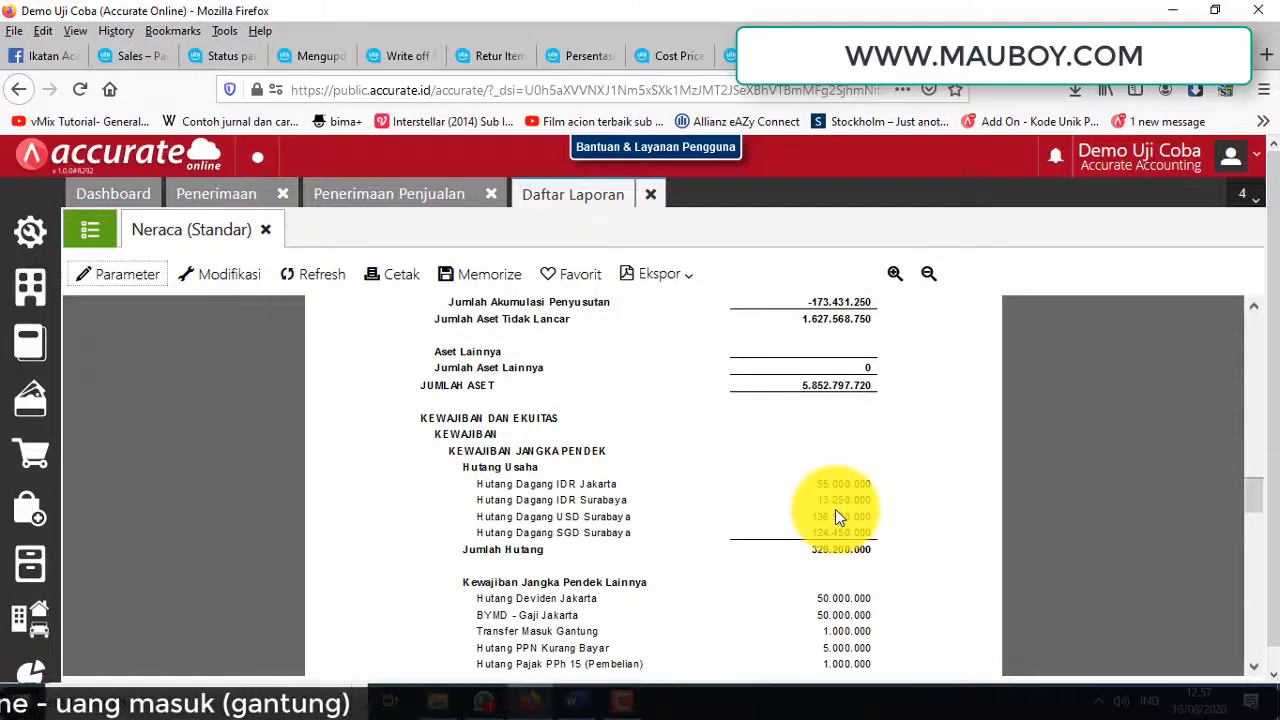
scroll(838, 517, down, 3)
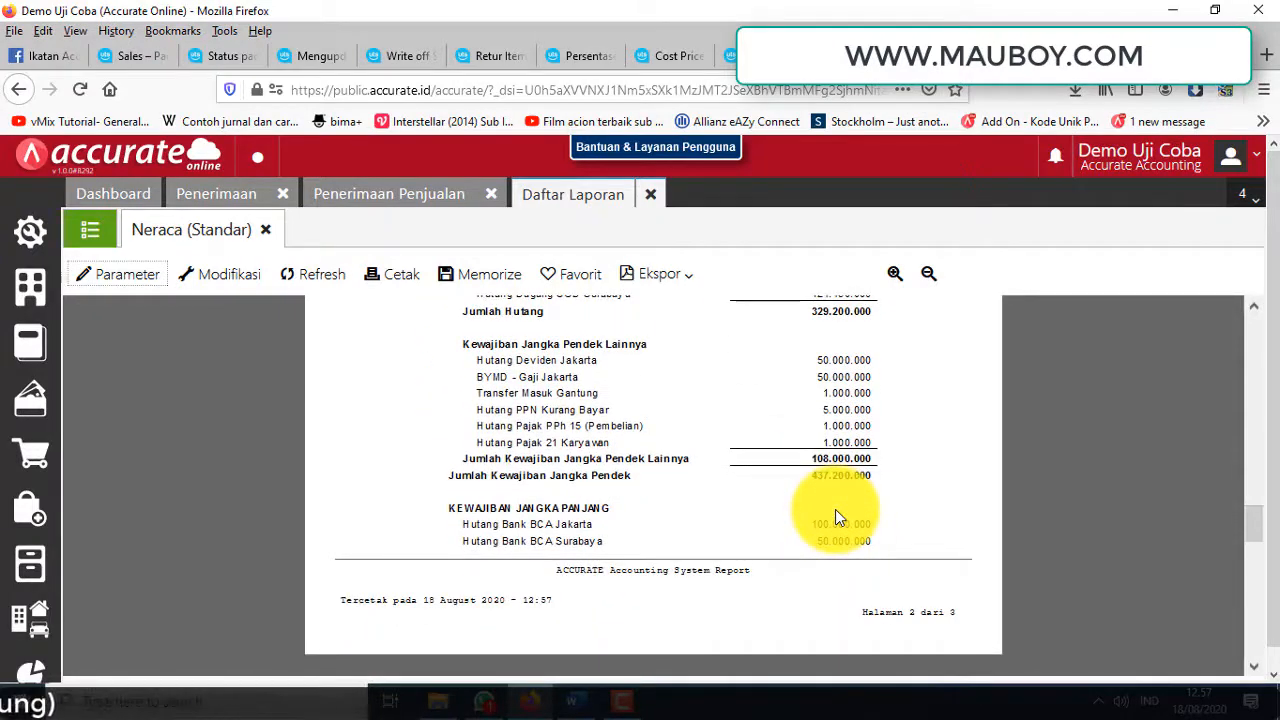
click(492, 394)
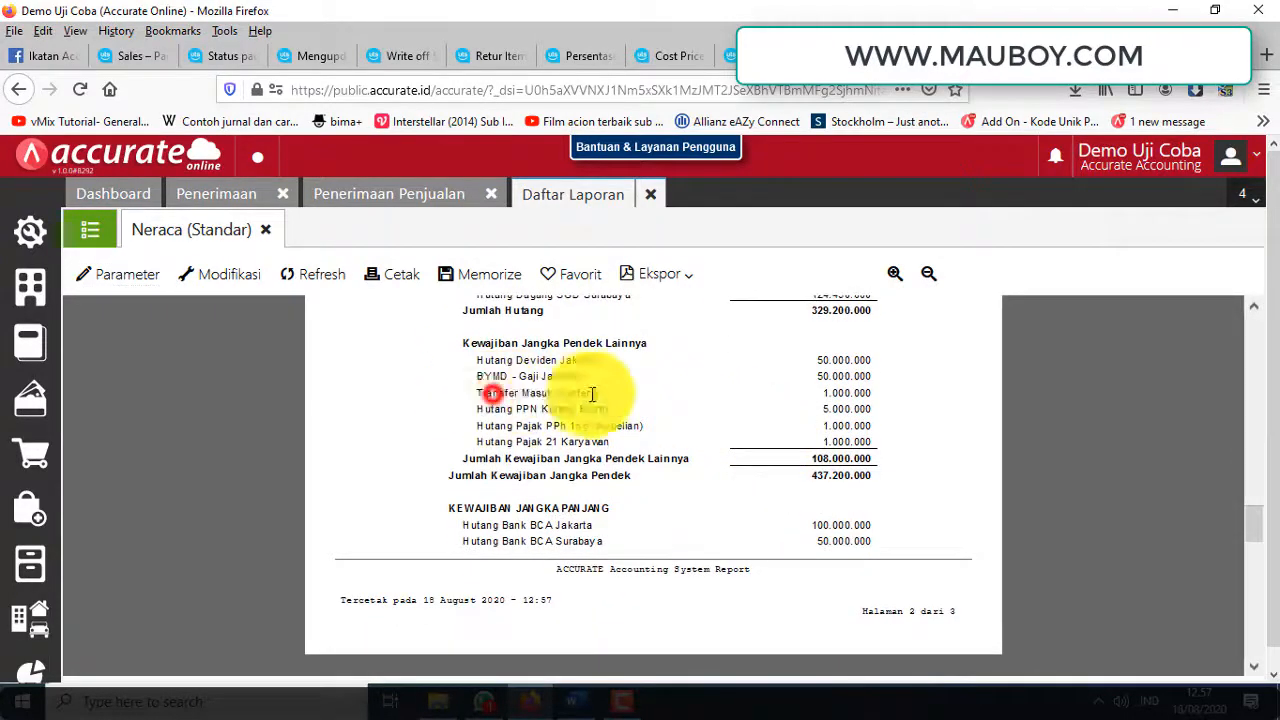
drag(592, 394, 864, 407)
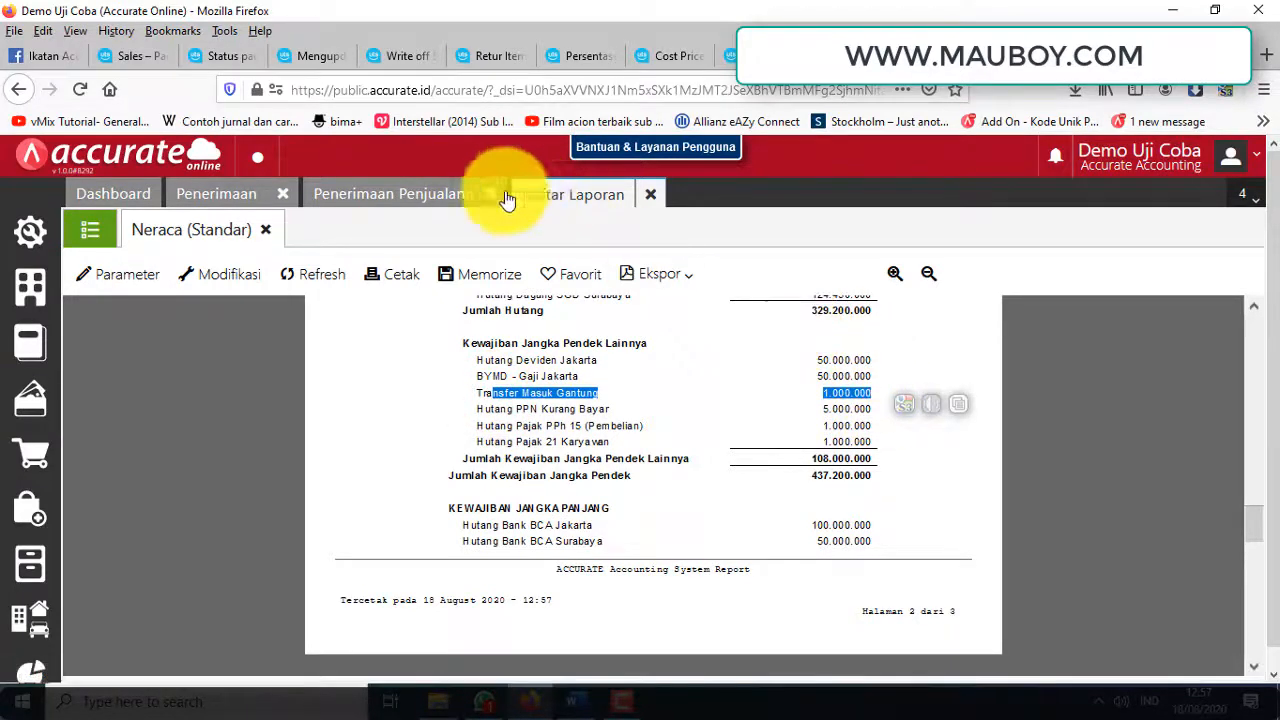
Step: In the new Penerimaan Penjualan entry, choose Cyber Furniture as the customer and Kas Toko Jakarta as the bank
click(363, 197)
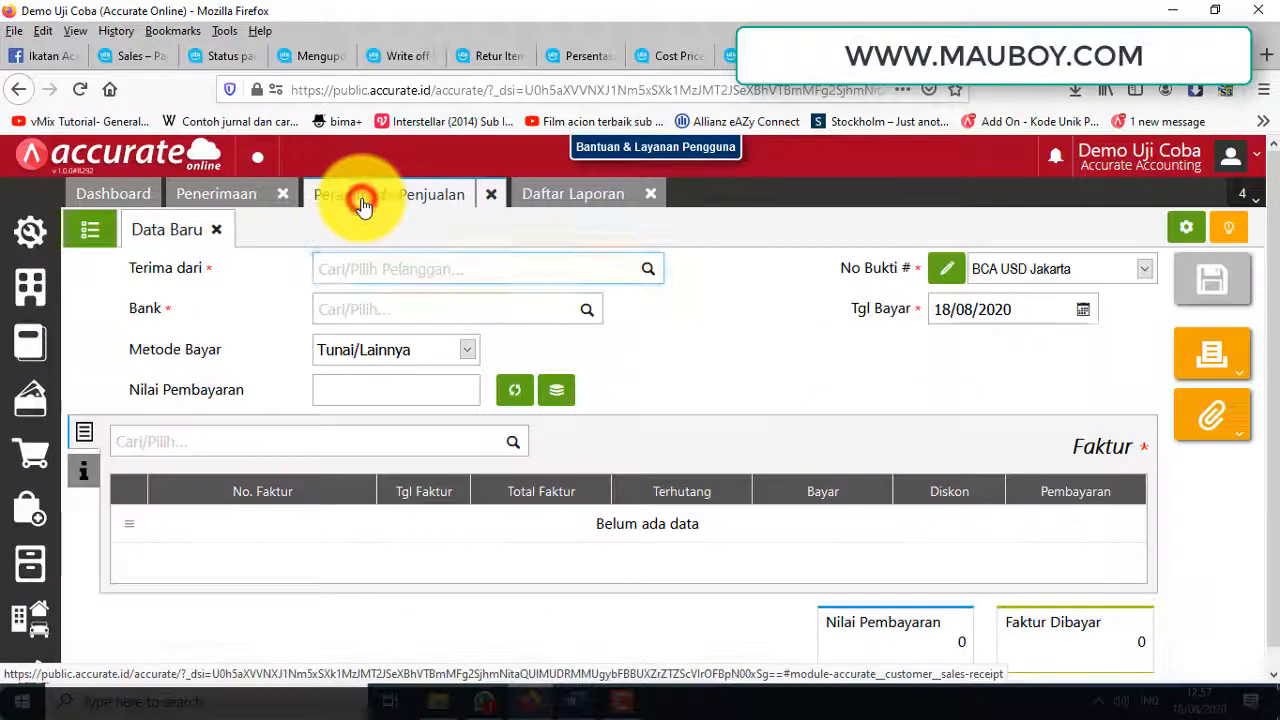
click(648, 272)
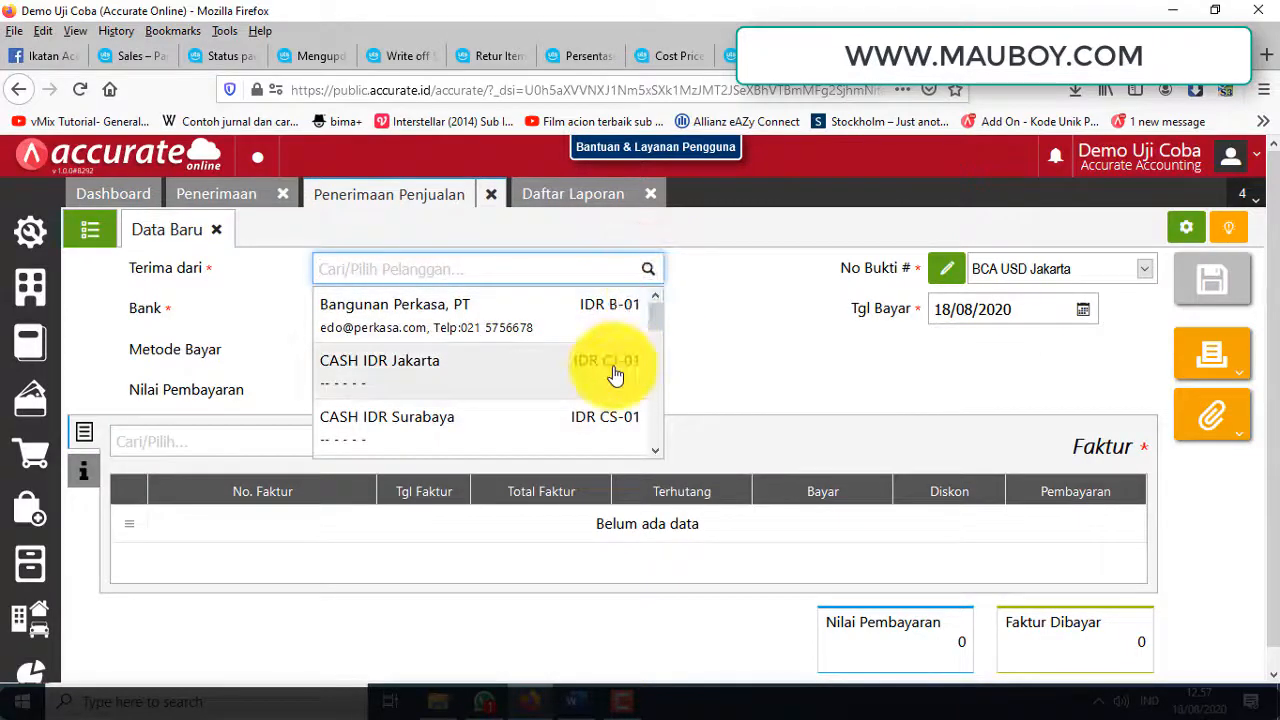
scroll(612, 371, down, 5)
scroll(612, 371, up, 3)
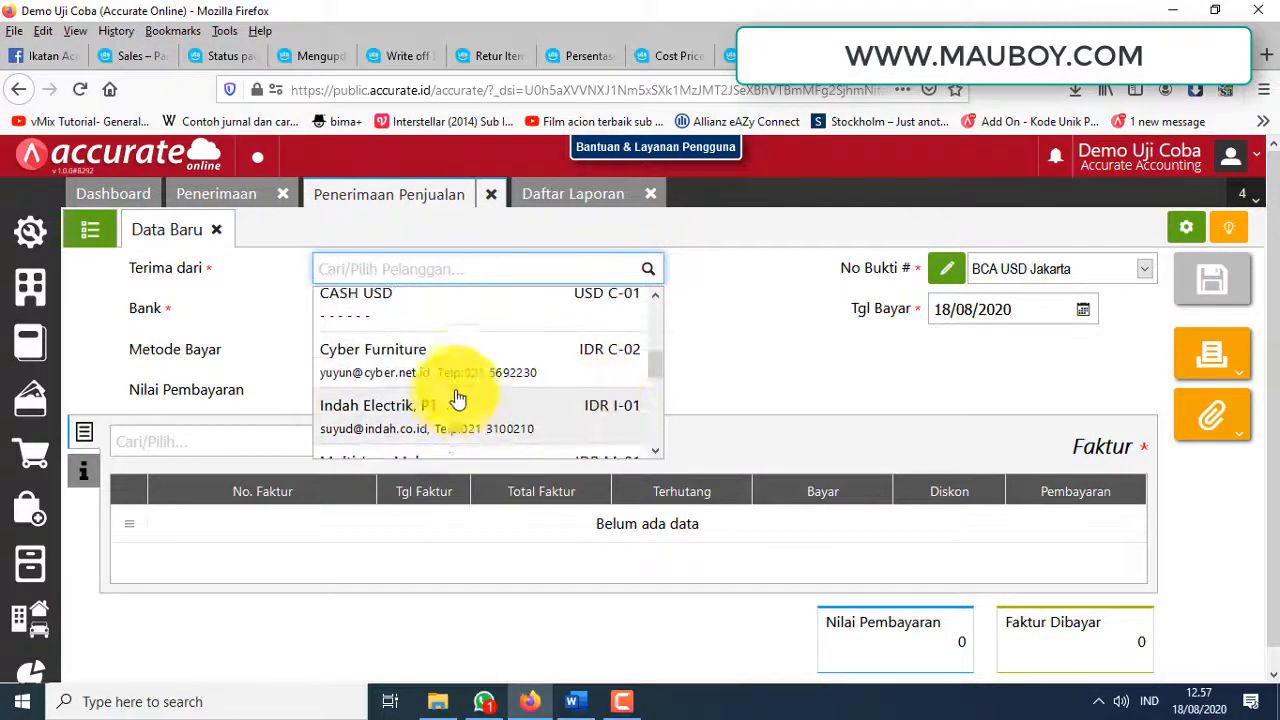
click(458, 385)
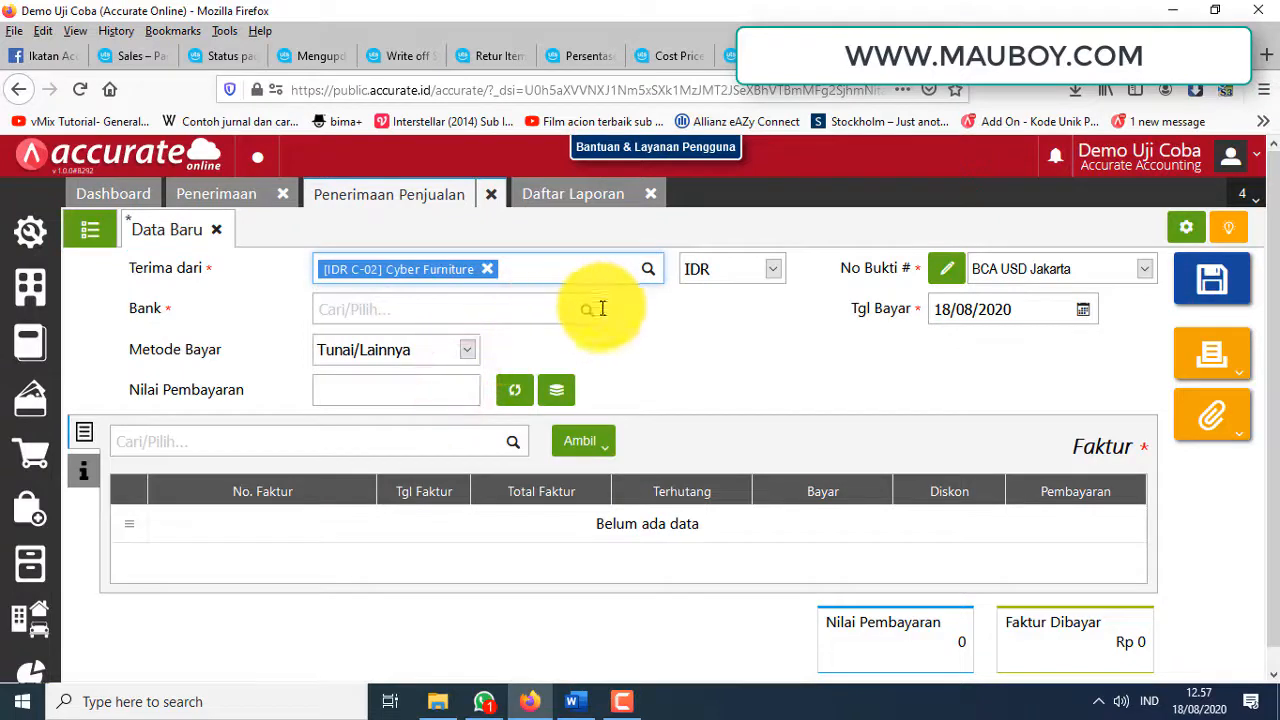
click(594, 313)
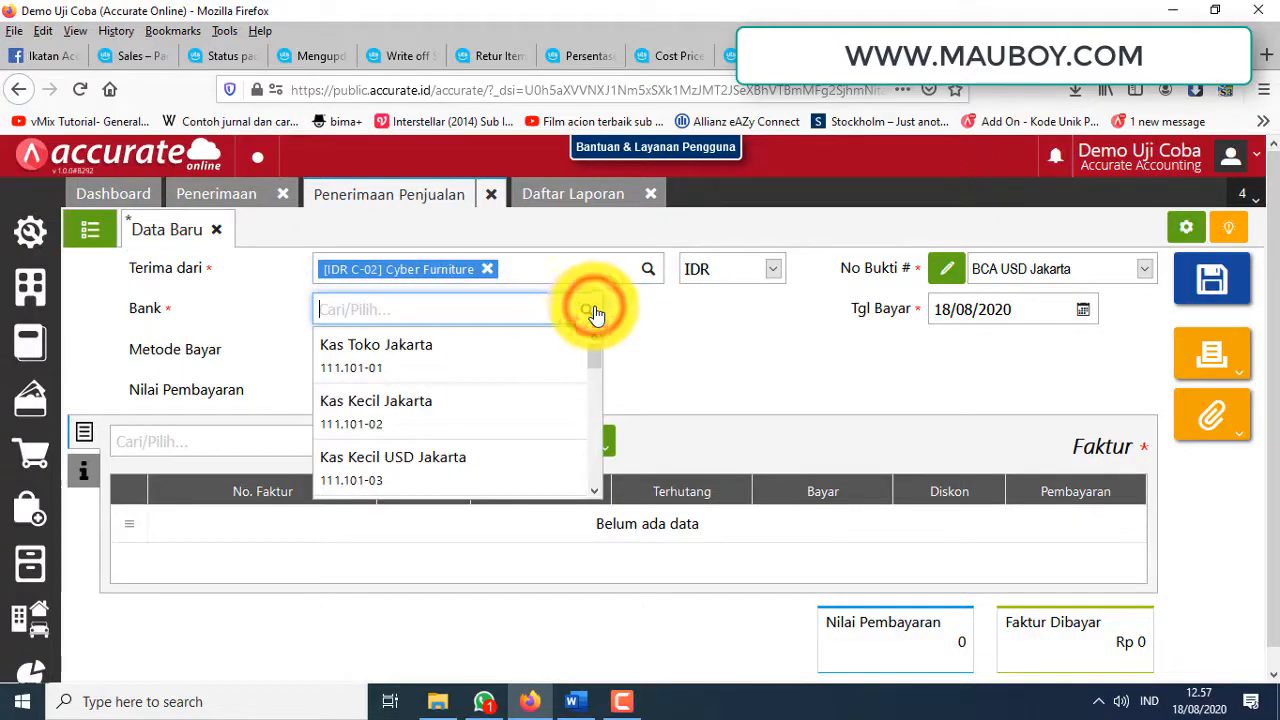
click(406, 370)
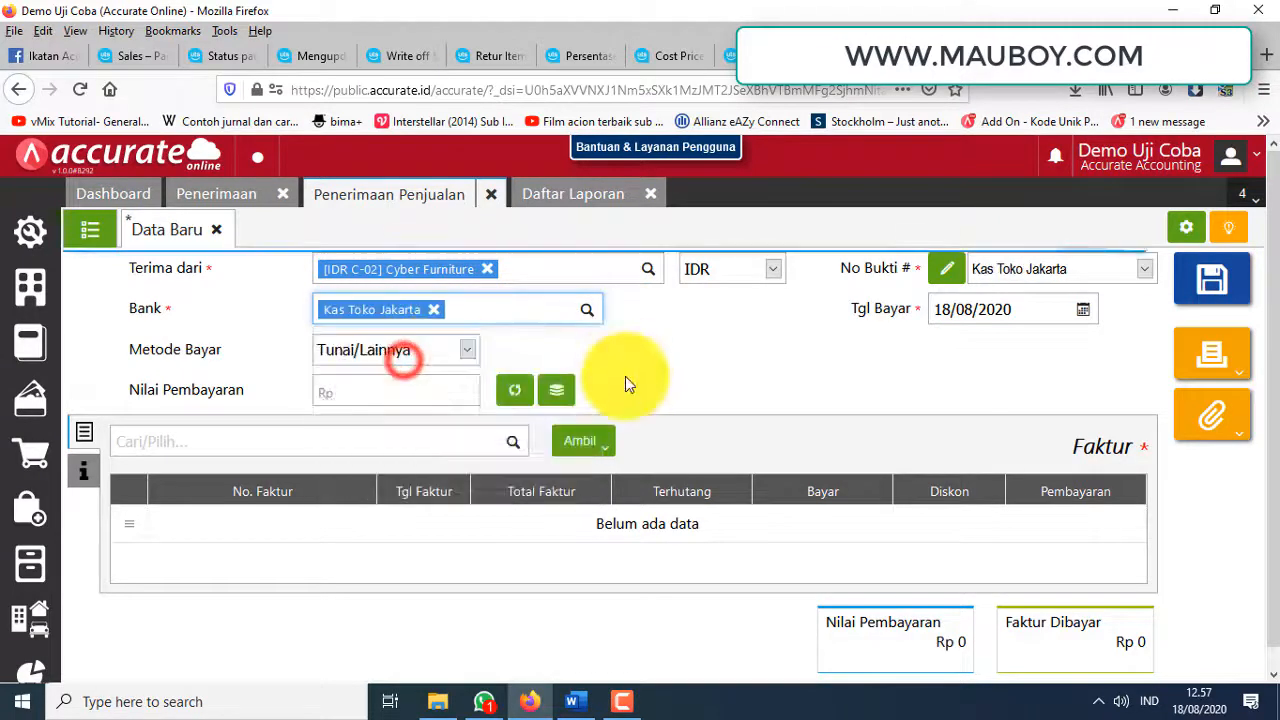
Step: View Cyber Furniture's unpaid invoices and discard the unsaved Penerimaan Penjualan entry
click(586, 443)
click(592, 486)
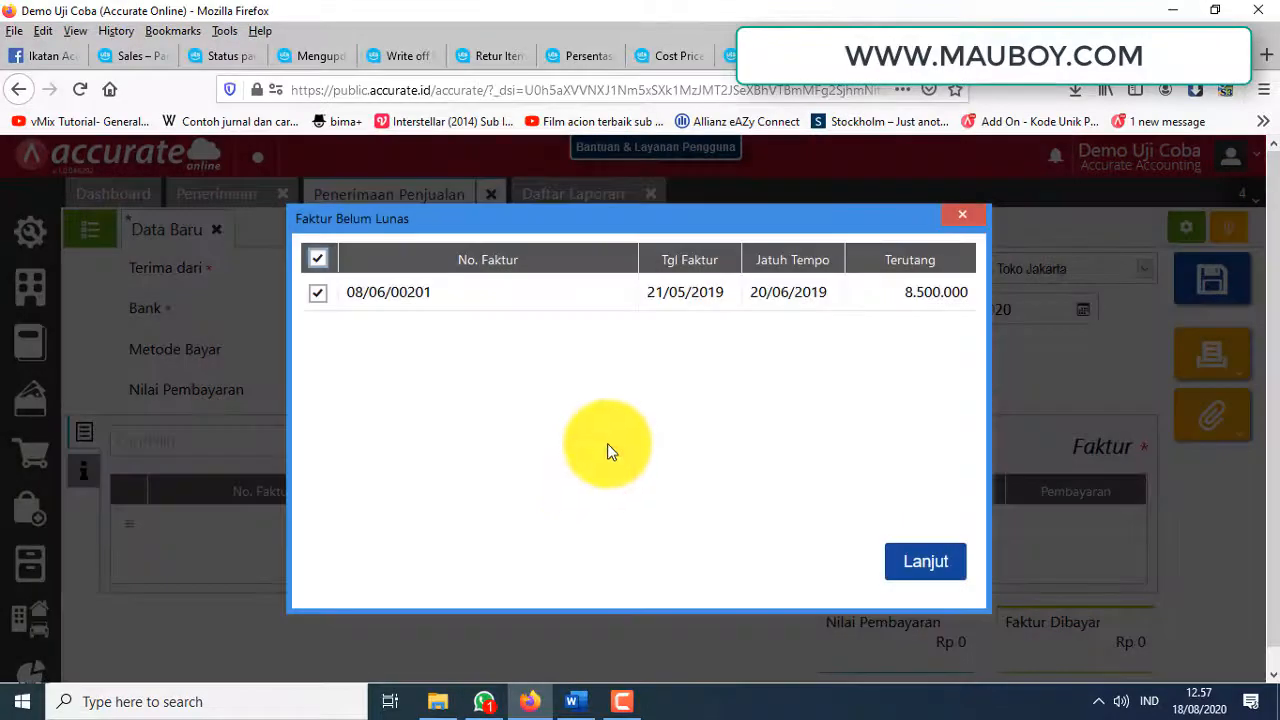
click(980, 212)
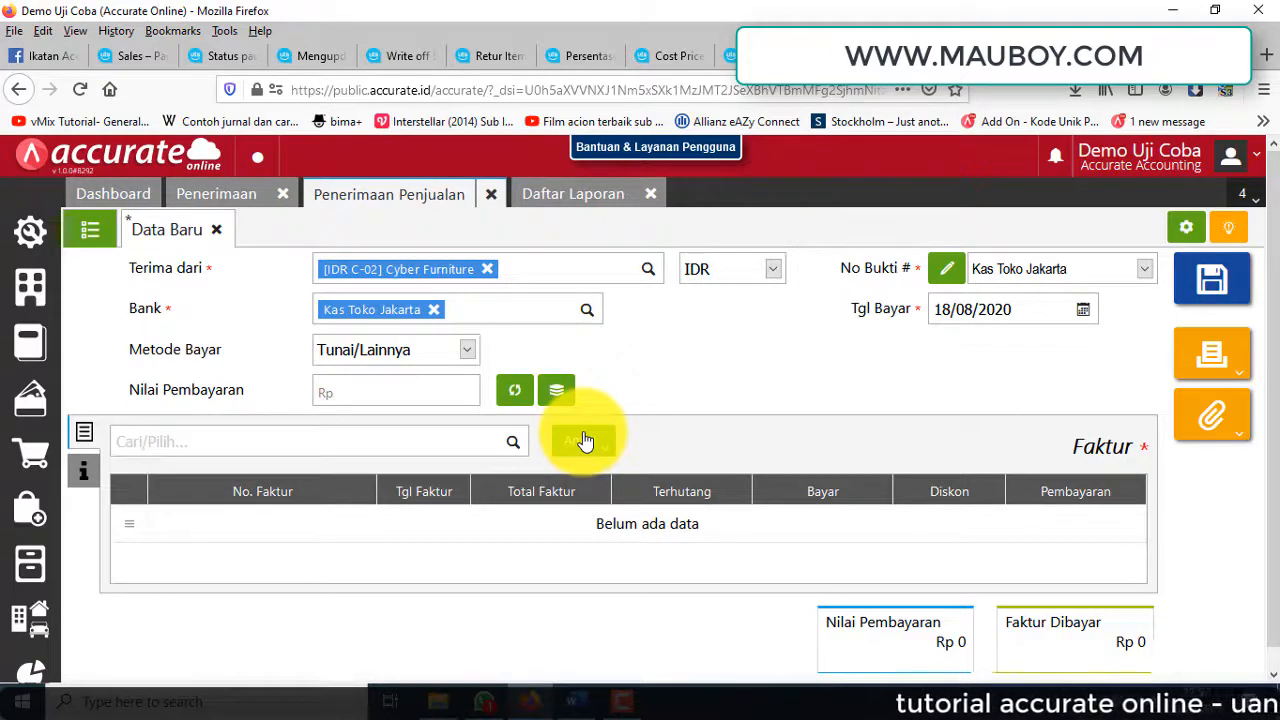
click(491, 194)
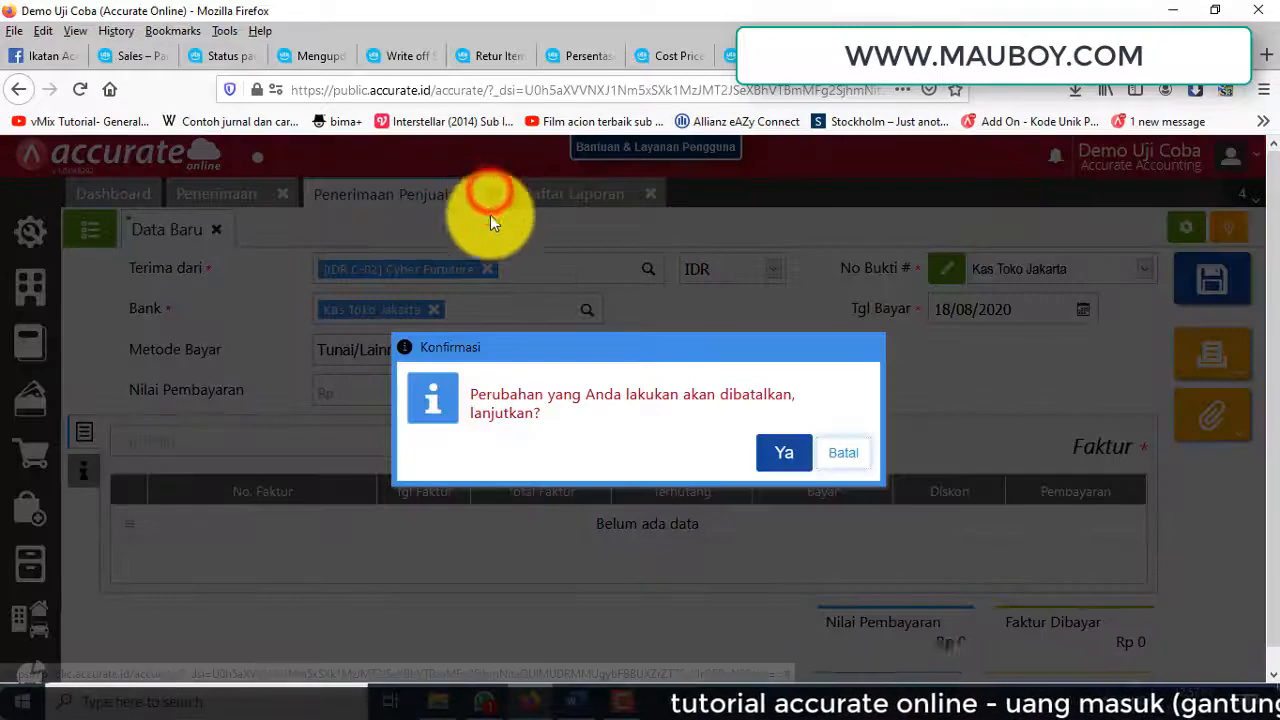
click(779, 458)
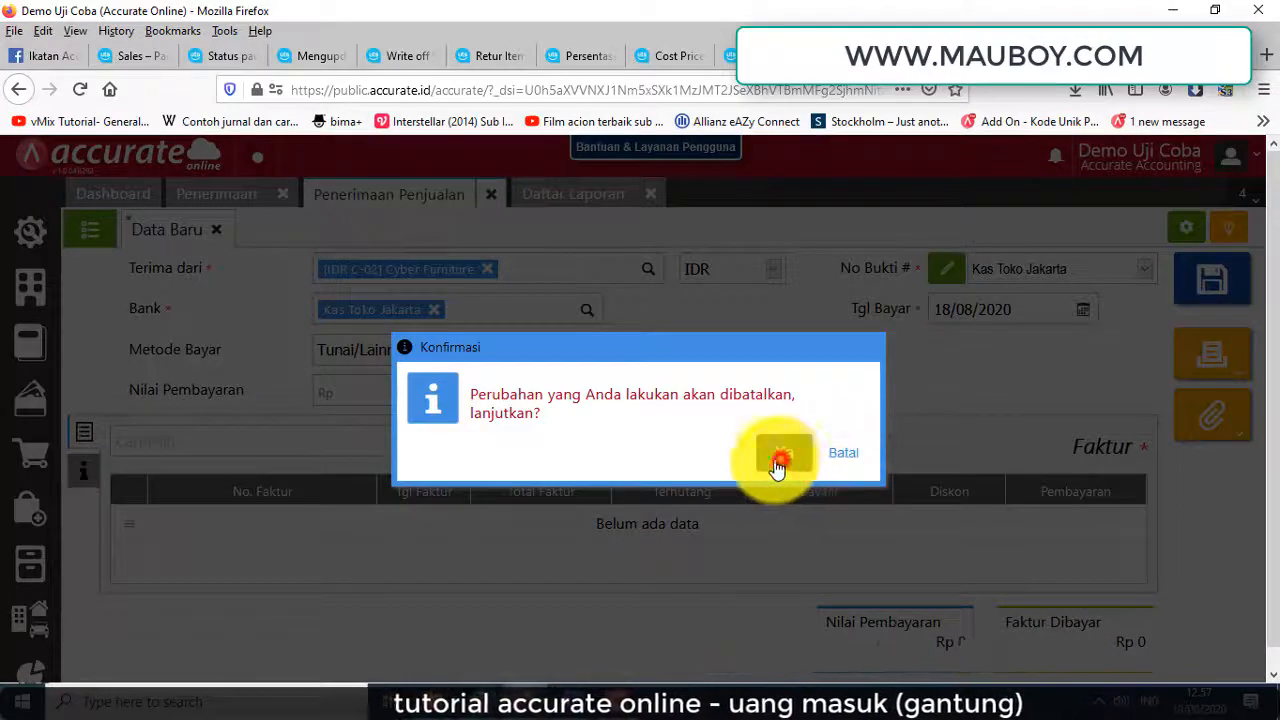
Step: Start a new Penerimaan Penjualan entry from the sales module with Cyber Furniture as the customer
click(33, 456)
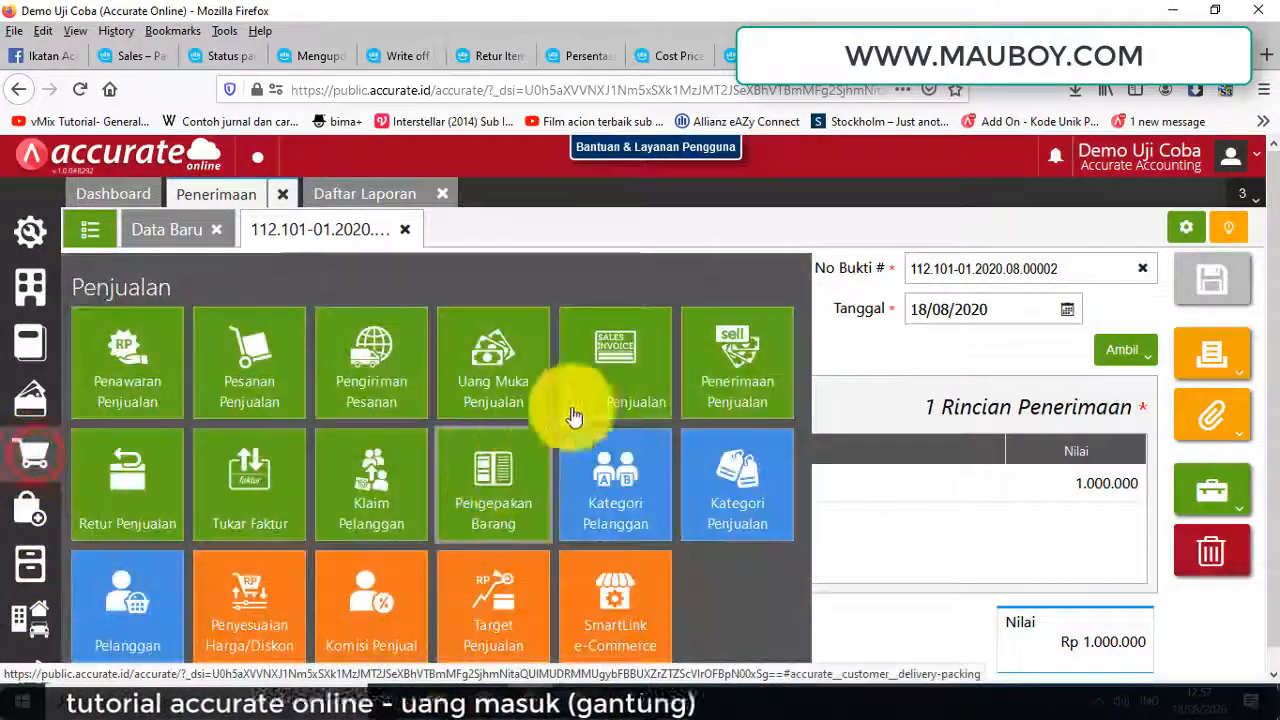
click(722, 385)
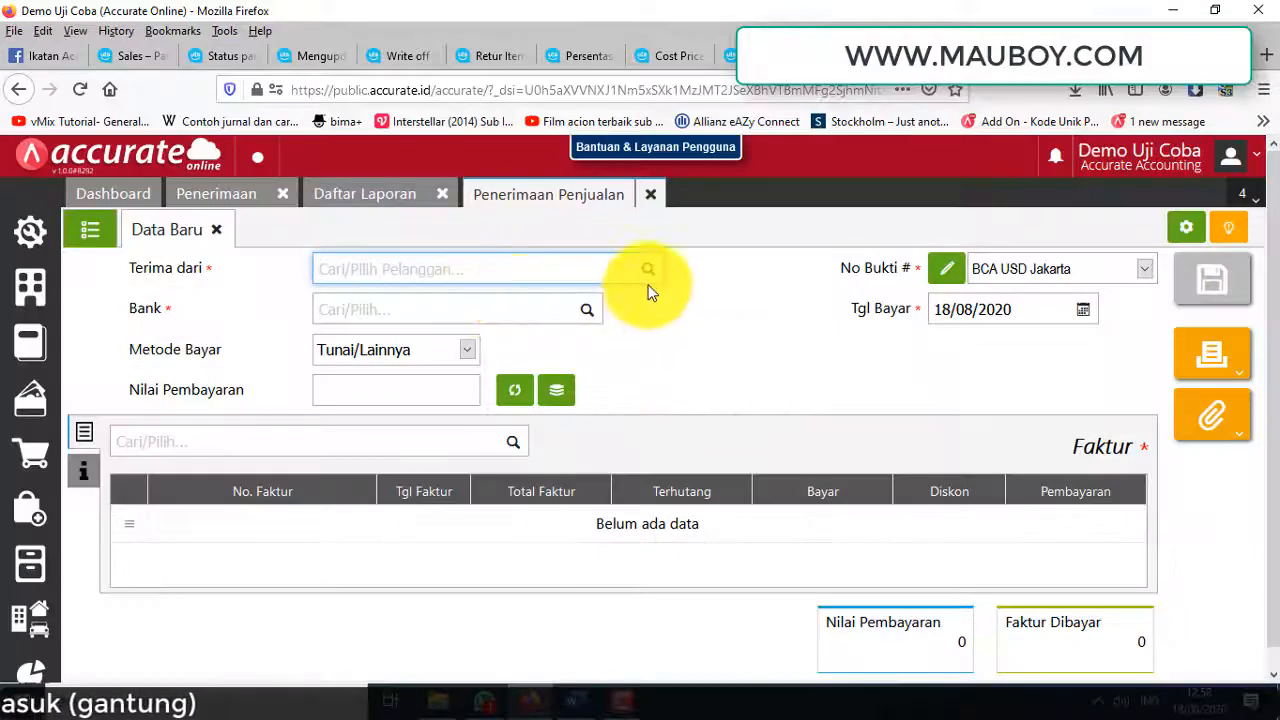
click(648, 268)
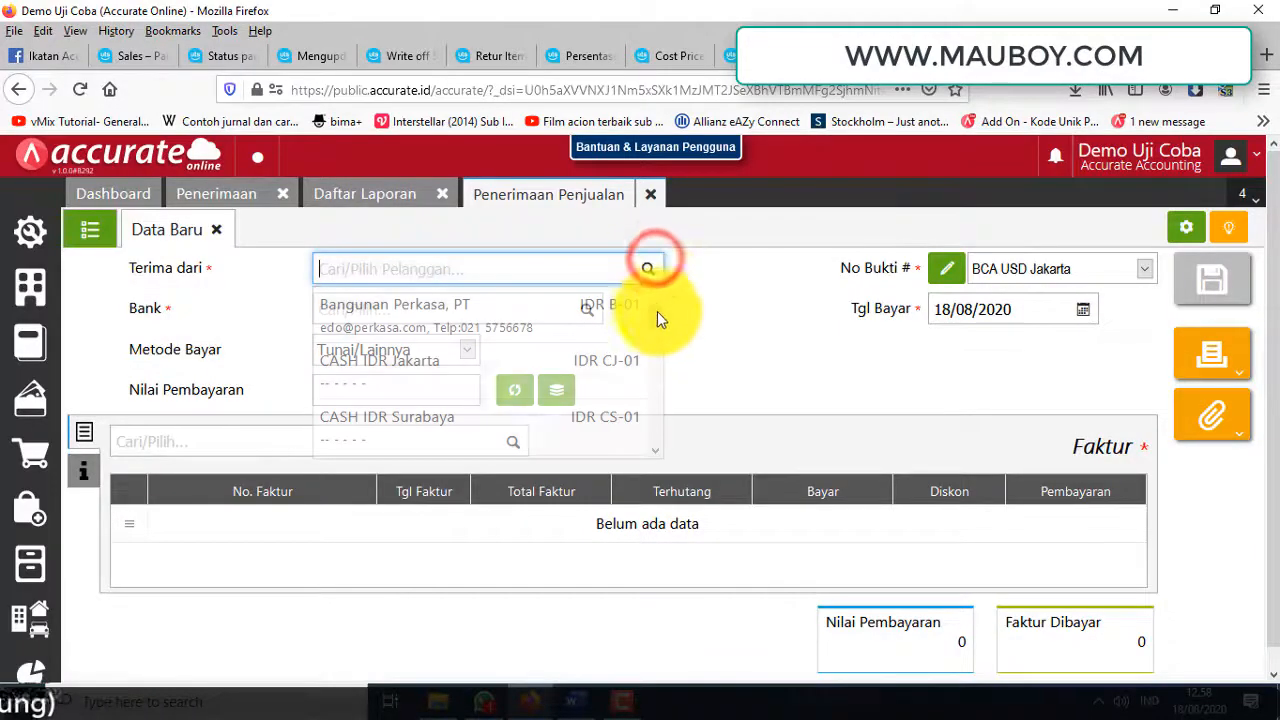
drag(657, 311, 657, 359)
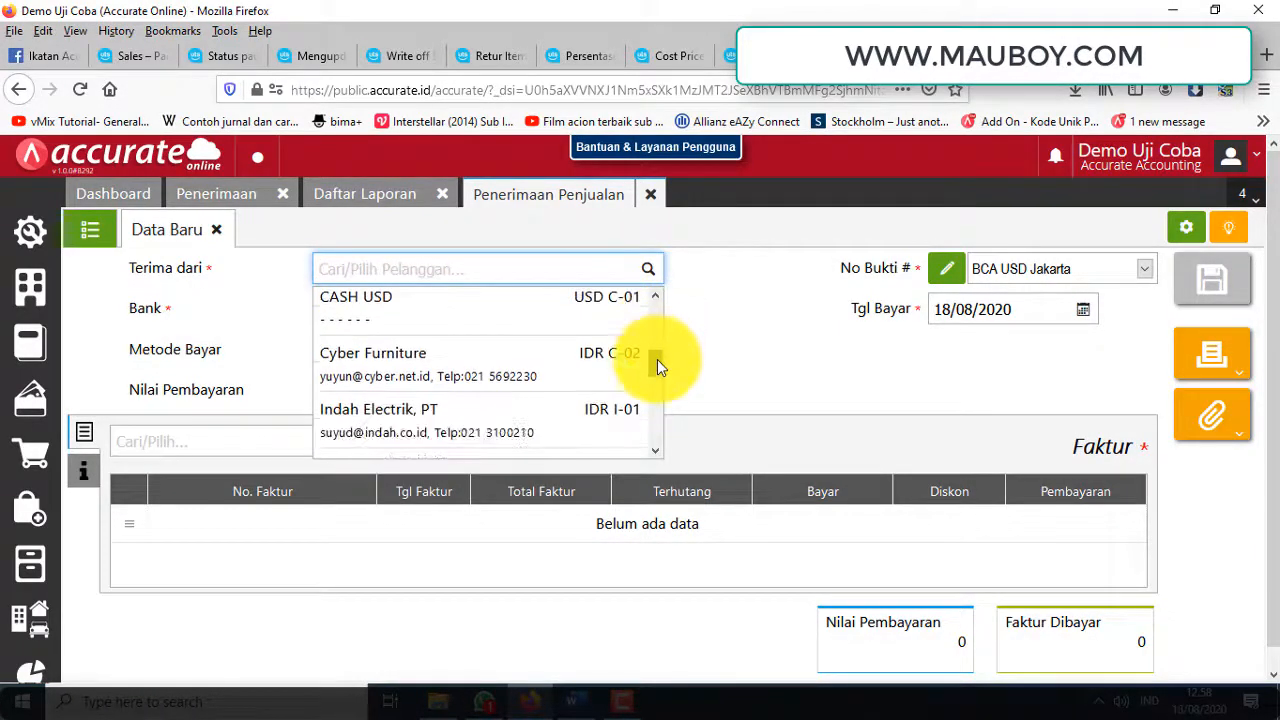
click(410, 378)
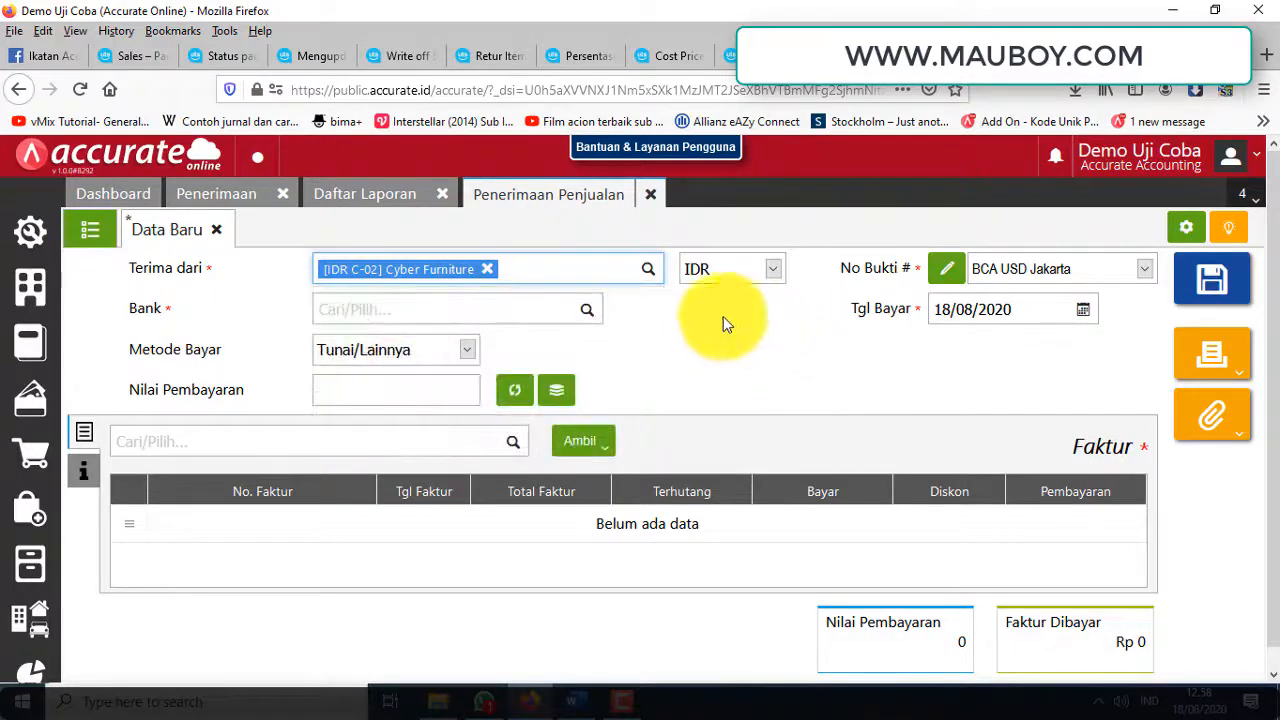
Step: Set the receiving bank of the entry to Mandiri Rupiah Jakarta
click(590, 312)
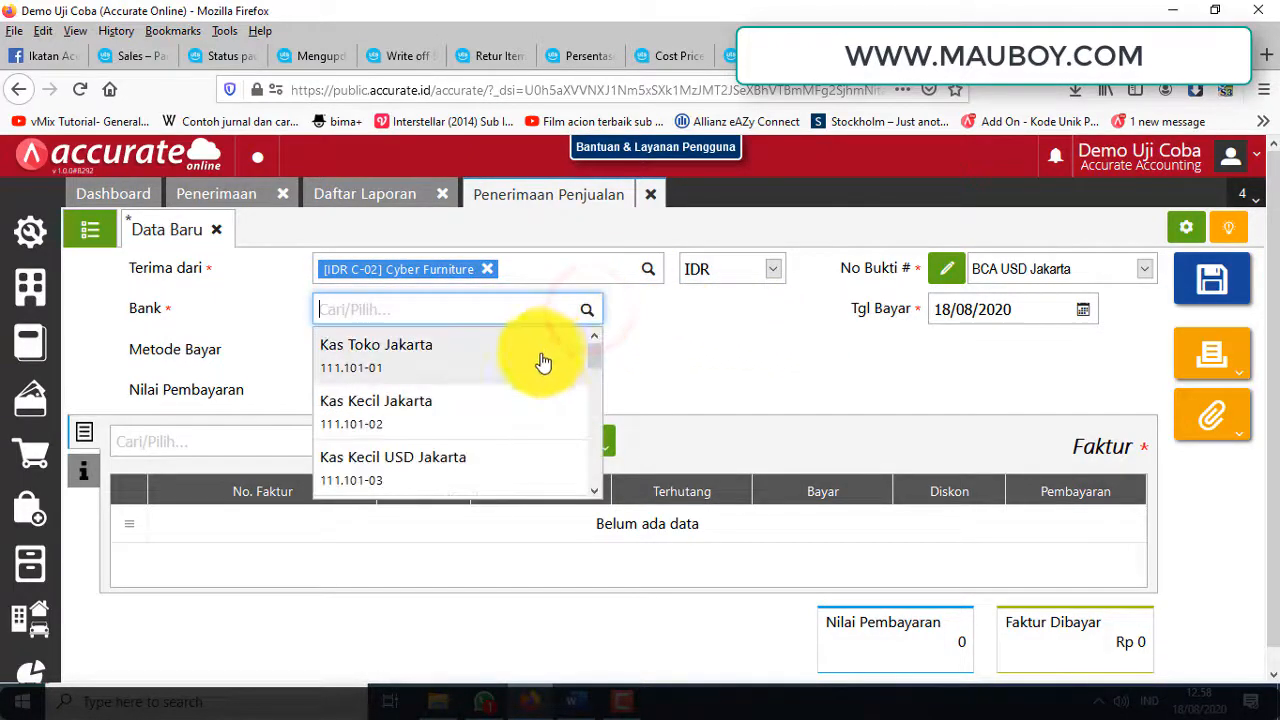
scroll(545, 420, down, 3)
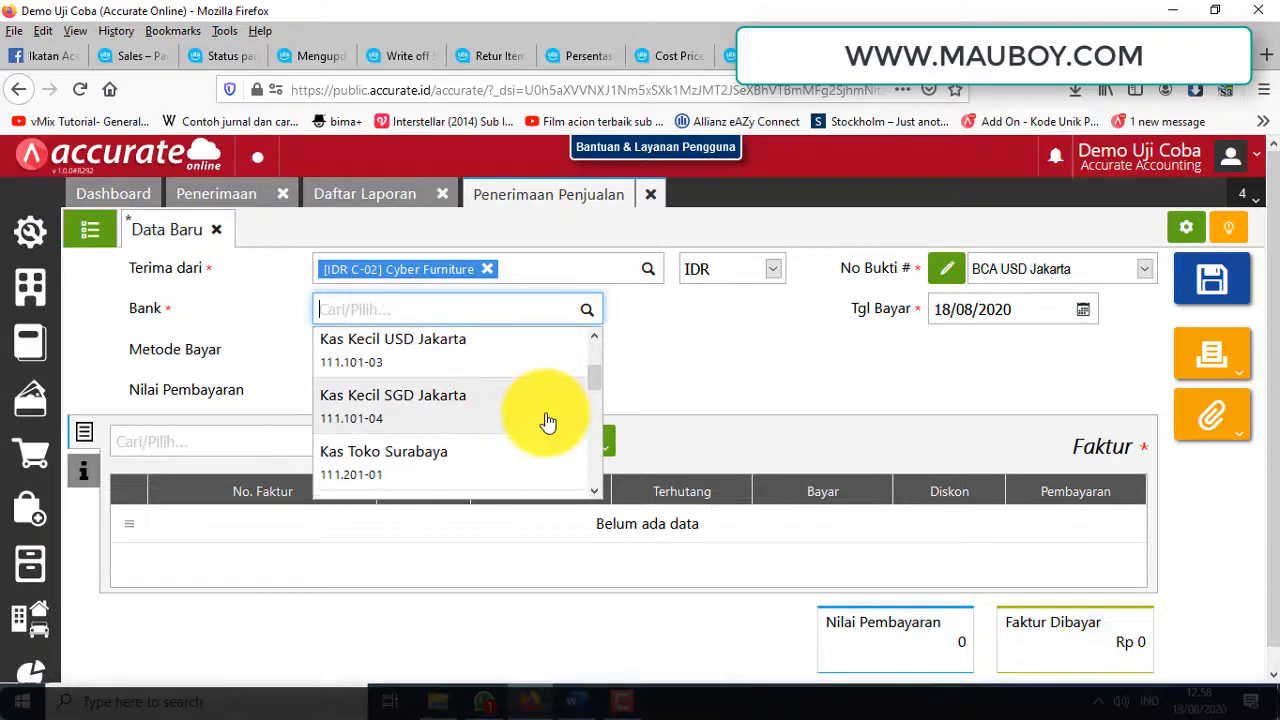
scroll(548, 422, down, 4)
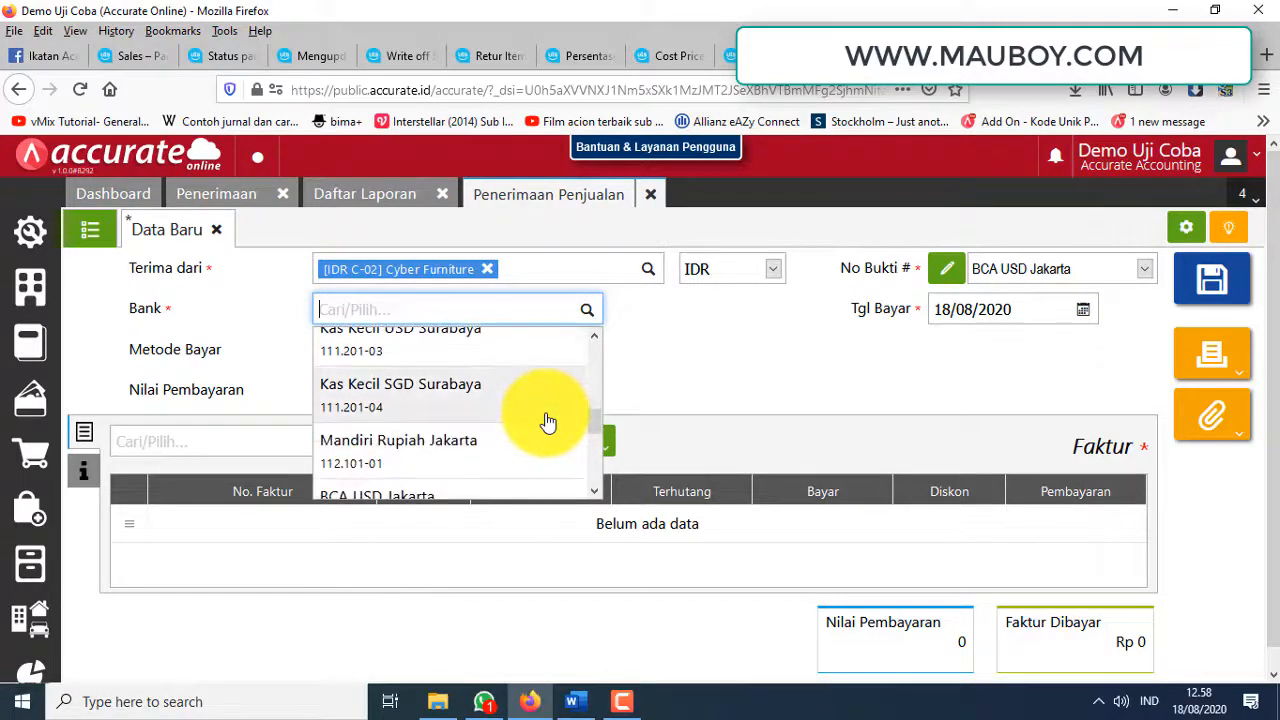
click(508, 458)
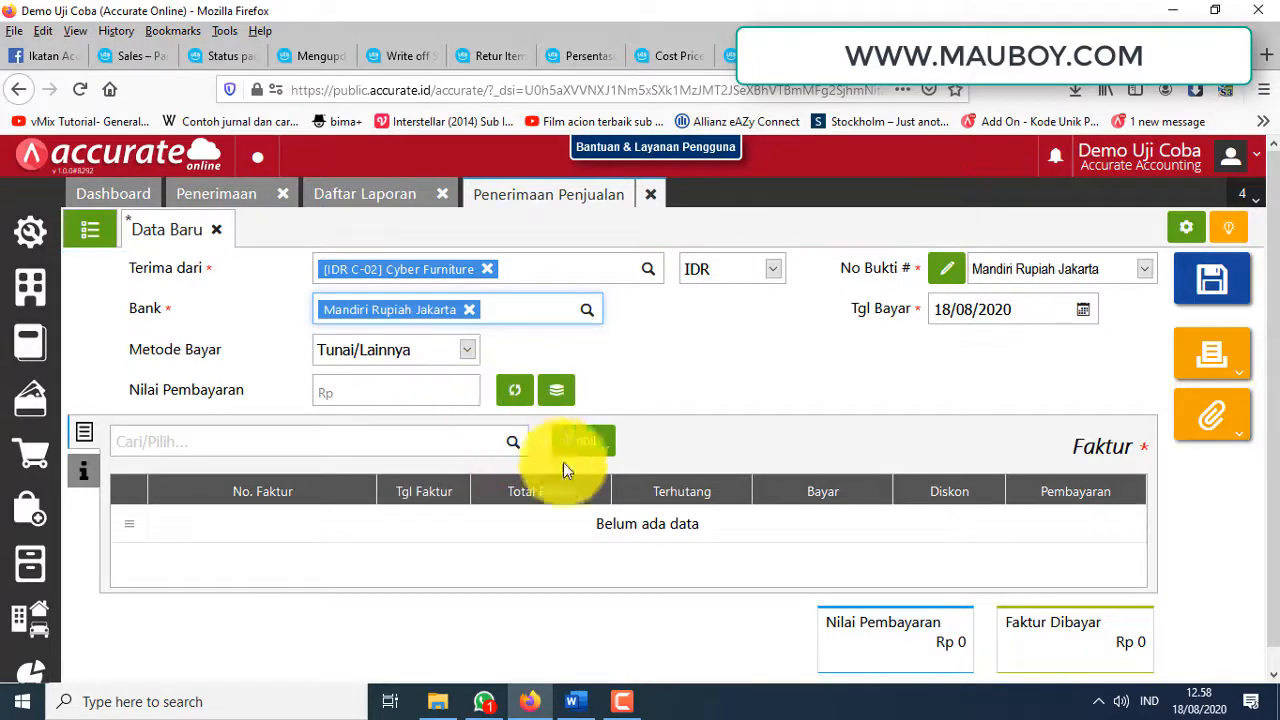
Step: Load the customer's outstanding invoice dated 21/05/2019 into the receipt through Faktur Belum Lunas
click(590, 440)
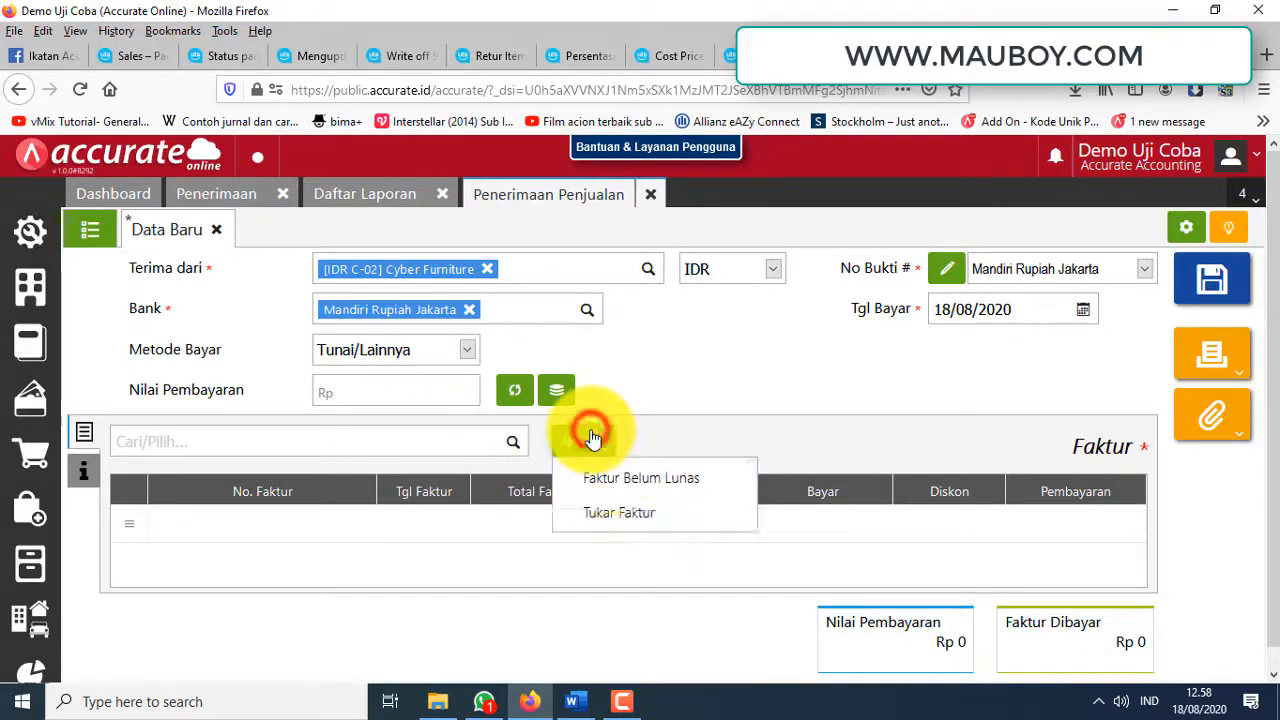
click(620, 484)
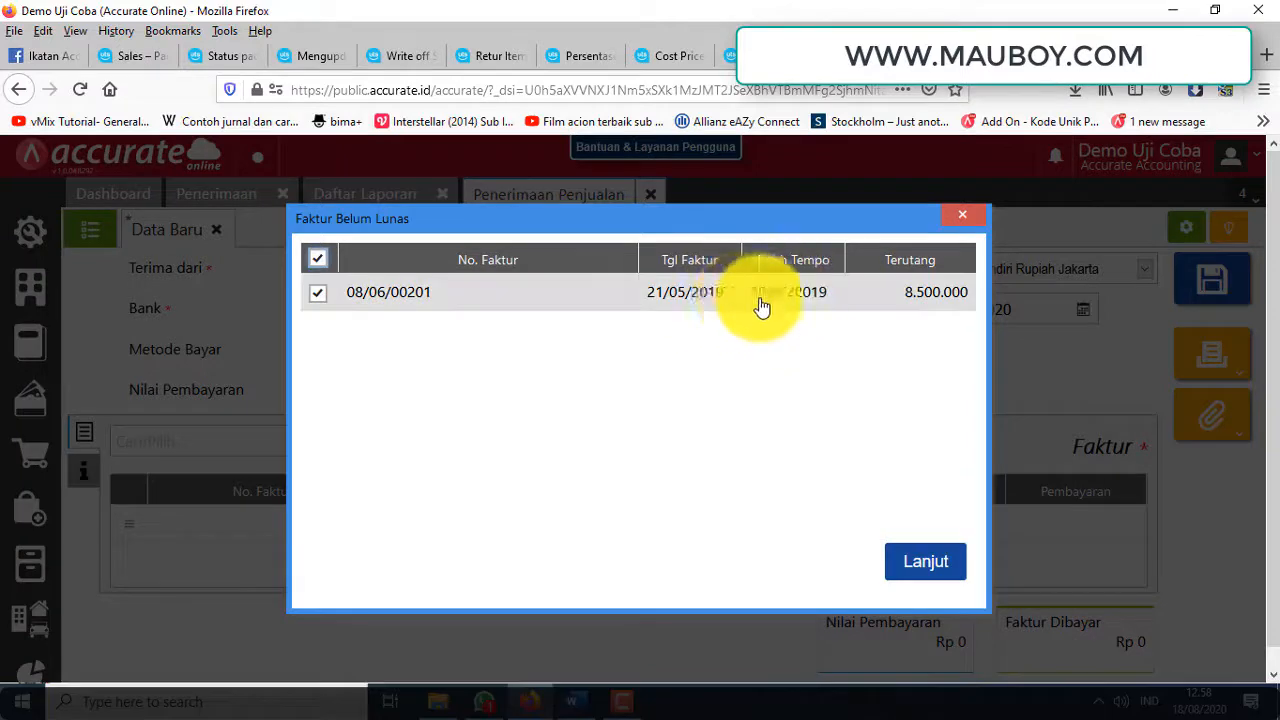
click(926, 562)
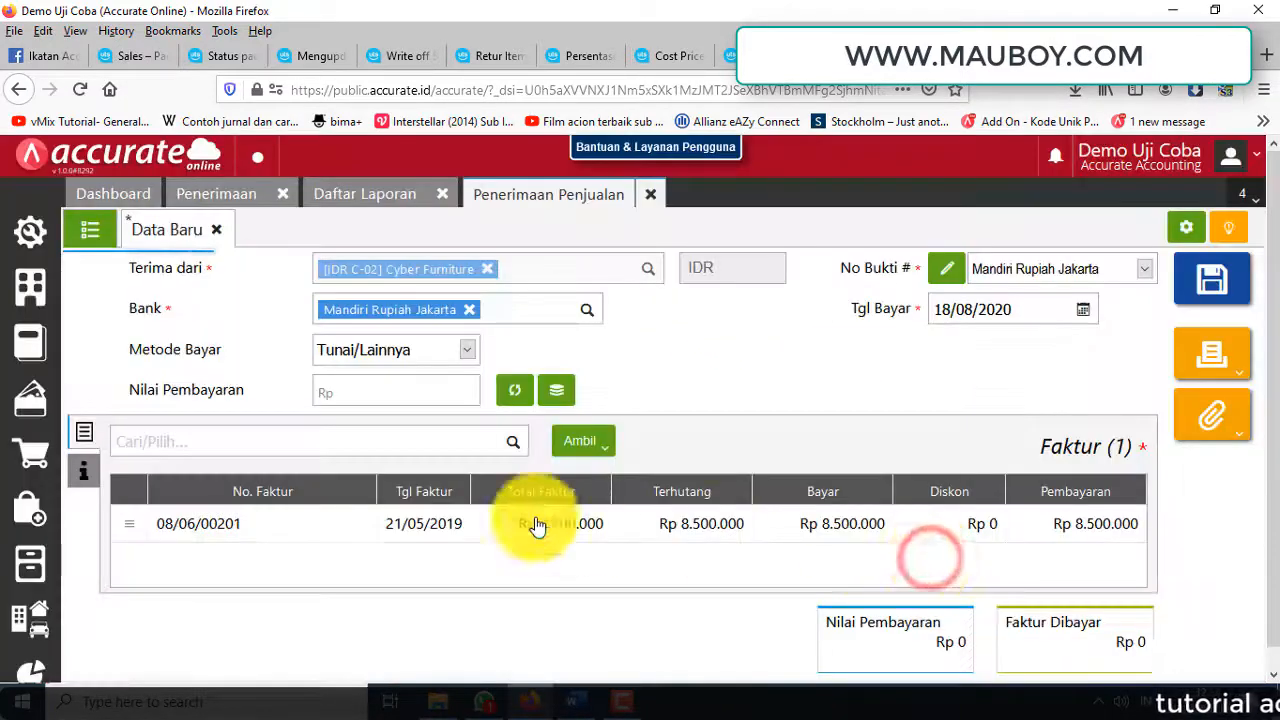
Step: Set the Bayar amount of the loaded invoice to Rp 1.000.000
click(724, 523)
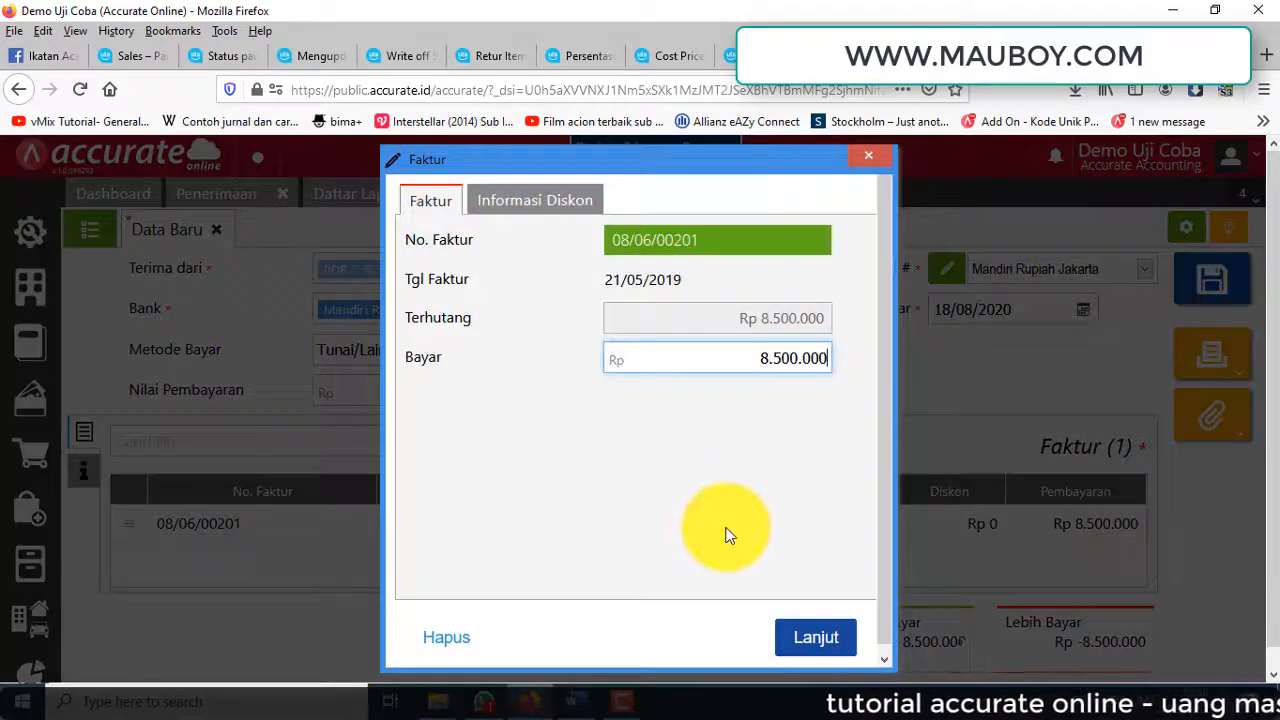
click(748, 355)
key(shift+End)
key(Delete)
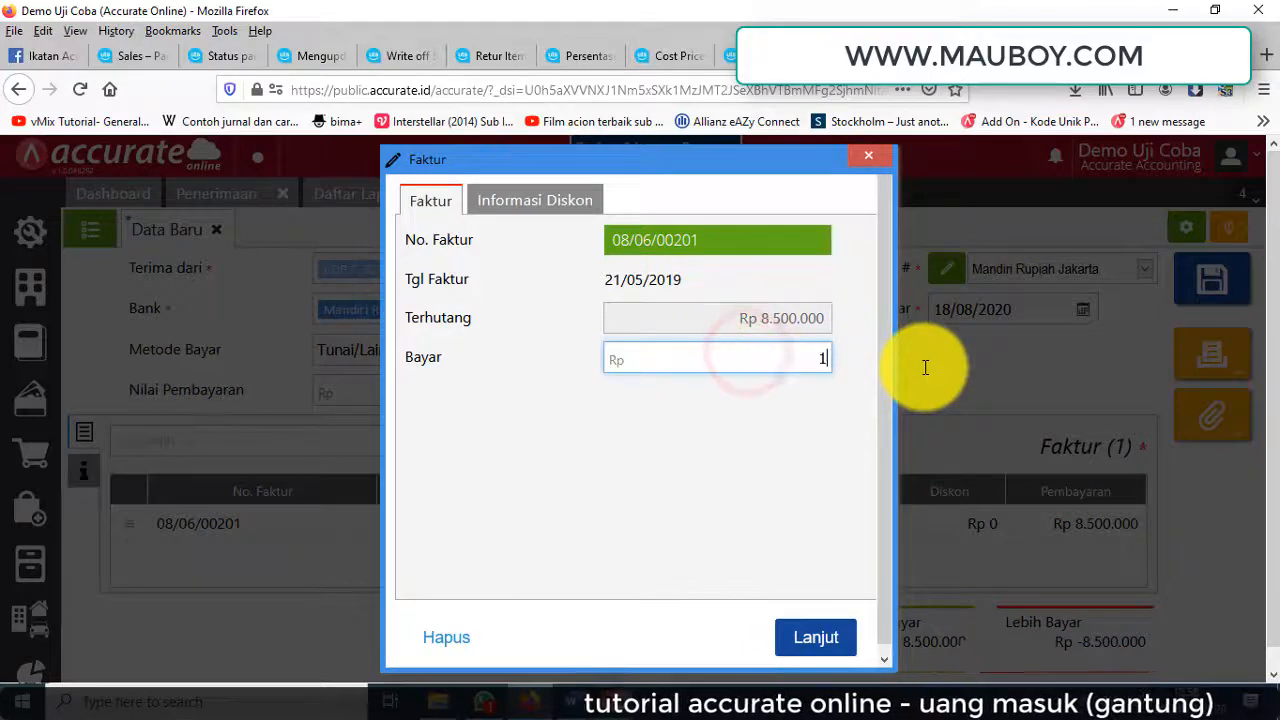
text(1.000.000)
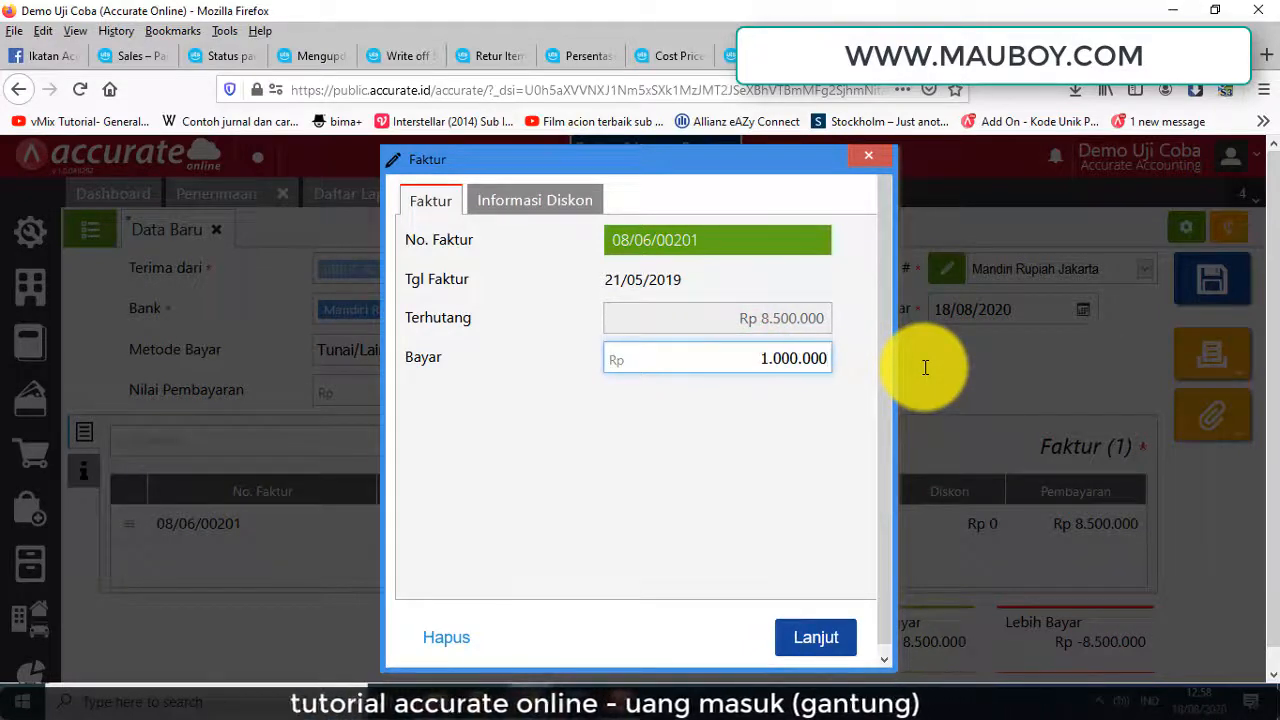
Step: Add a discount line of 1.000.000 on the Transfer Masuk Gantung account to the invoice and apply the invoice changes
click(568, 200)
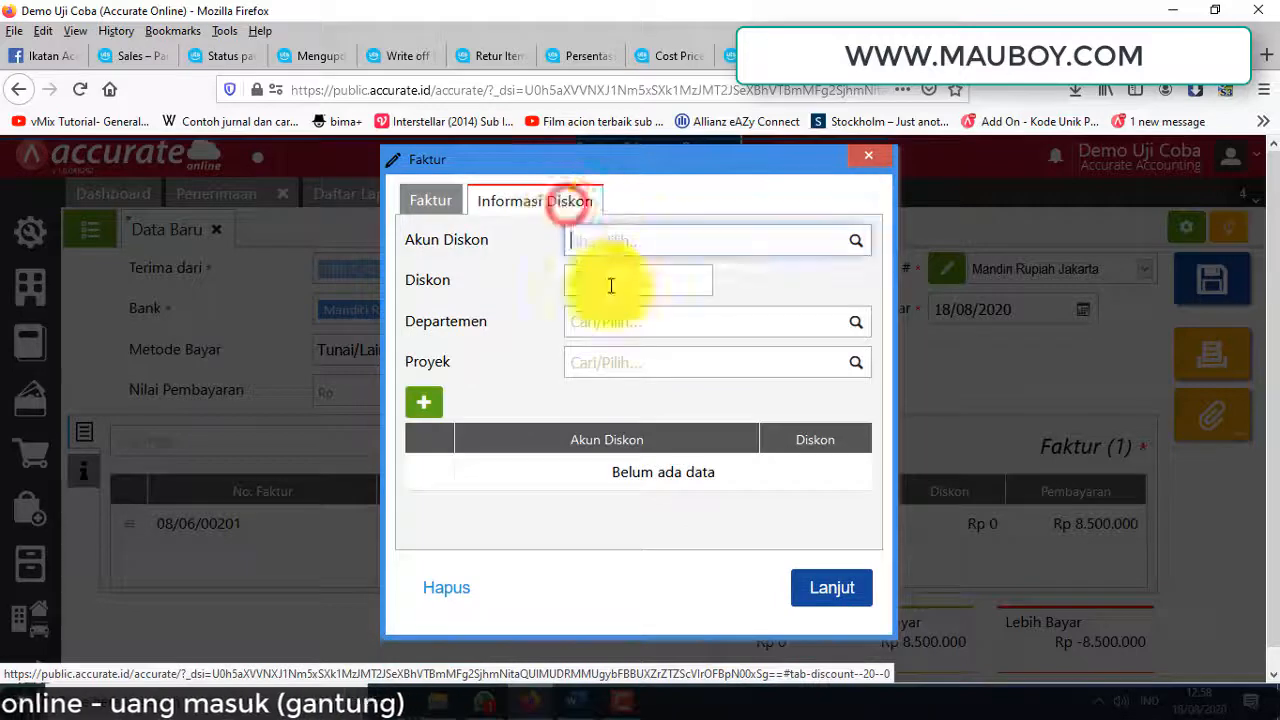
click(757, 244)
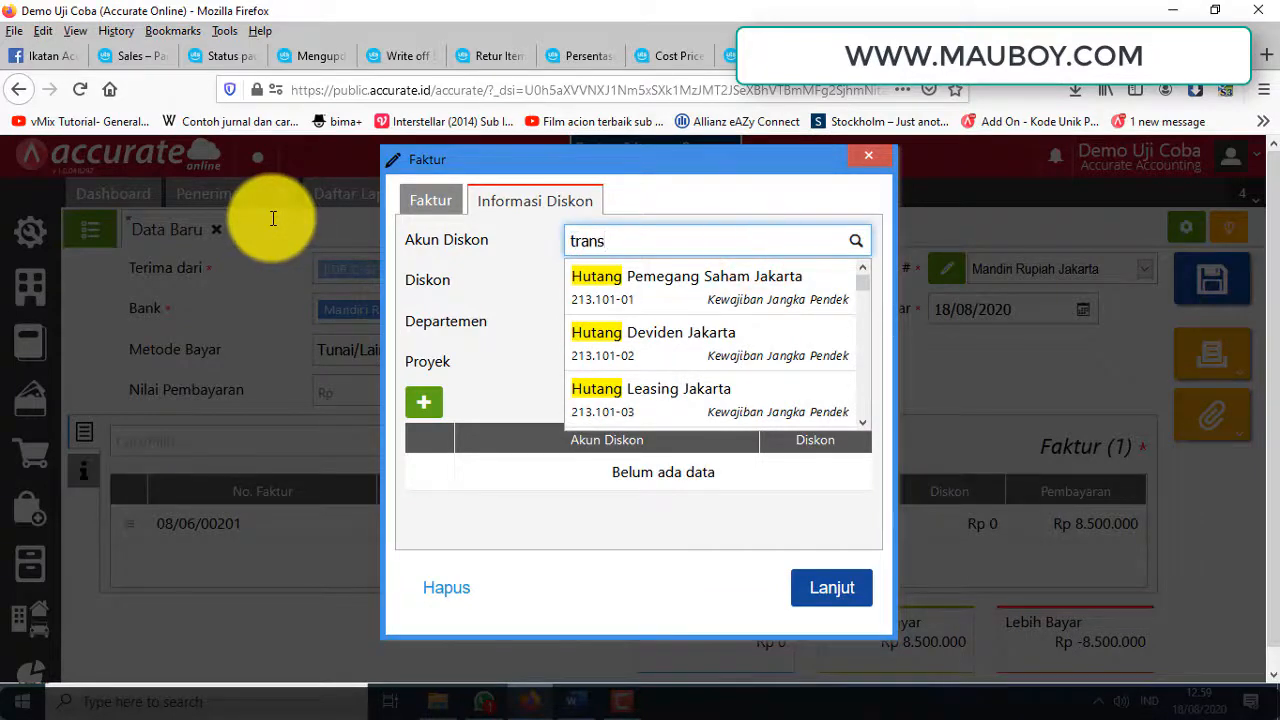
text(trans)
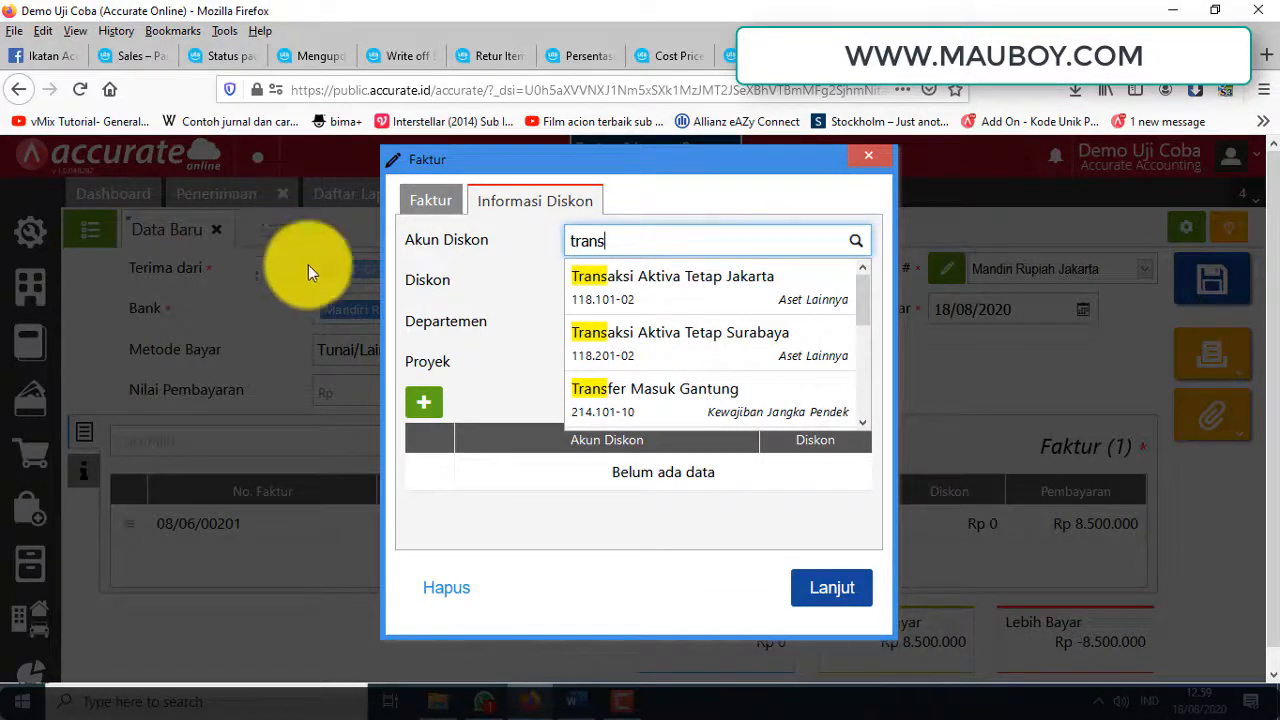
click(663, 389)
click(669, 277)
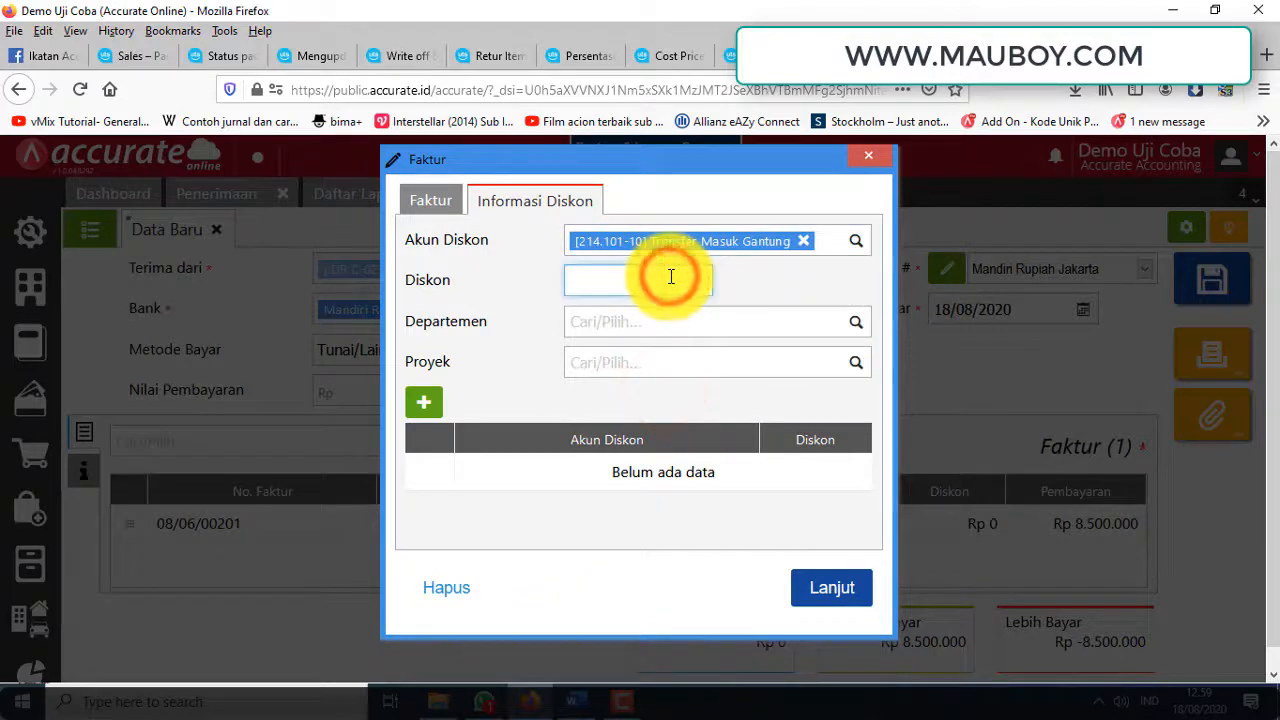
text(10.000.000)
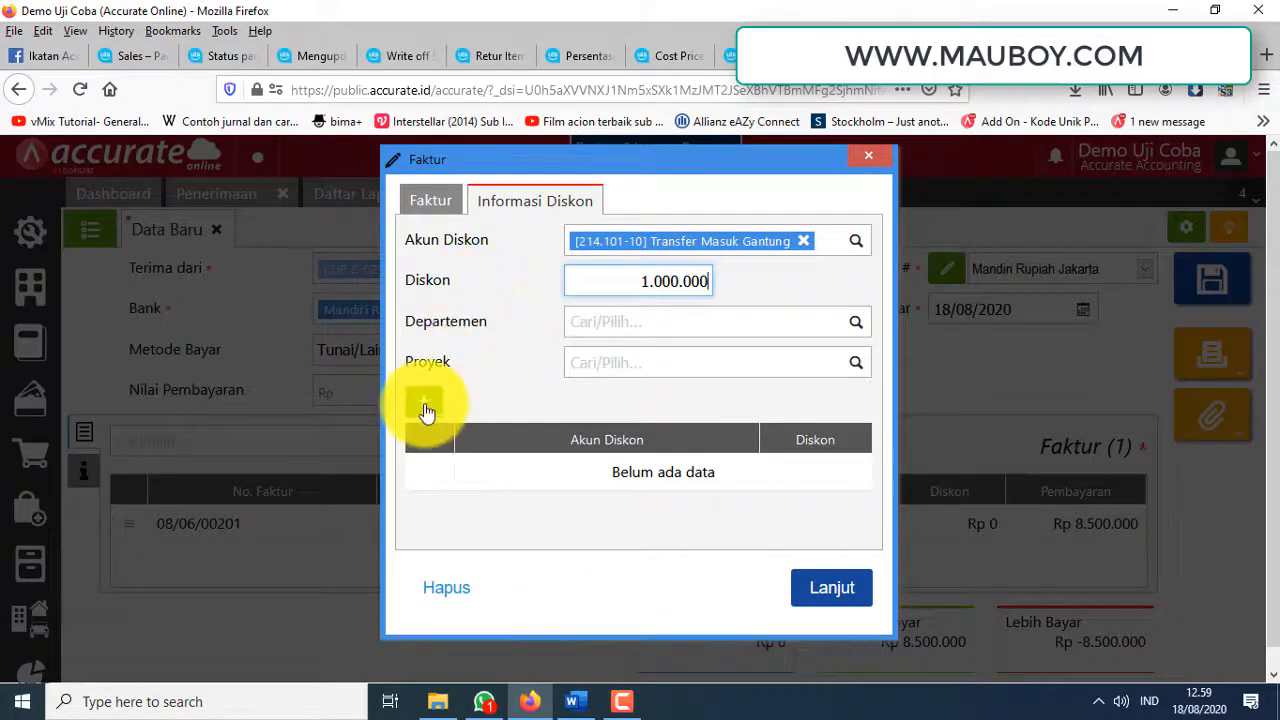
click(426, 410)
click(858, 583)
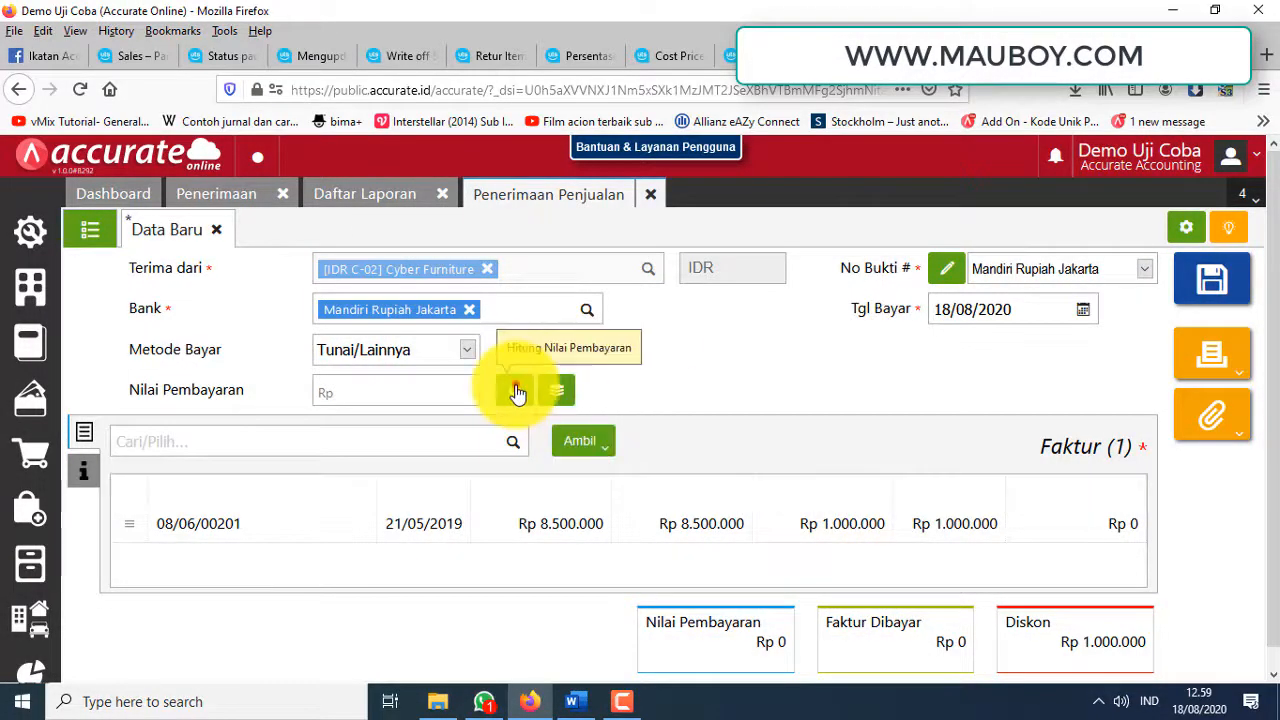
Step: Calculate the Nilai Pembayaran and recheck the invoice's Bayar amount and Informasi Diskon
click(517, 393)
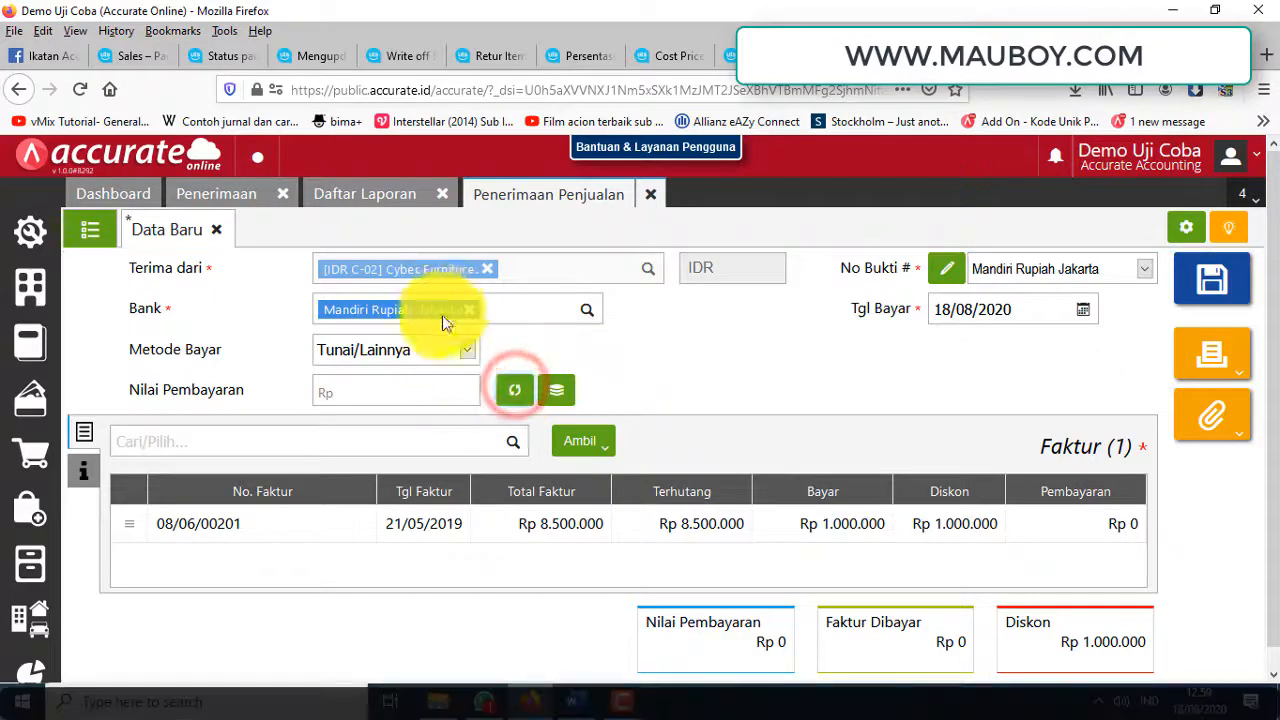
click(440, 395)
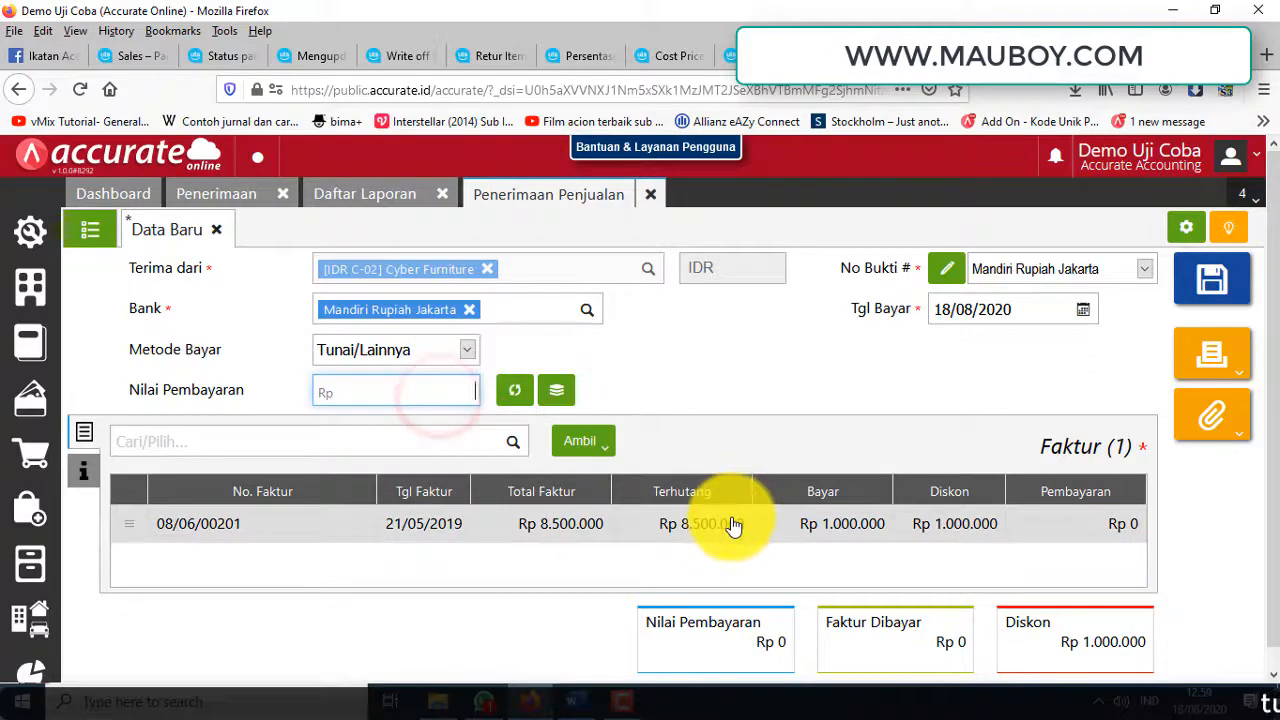
click(420, 388)
click(846, 525)
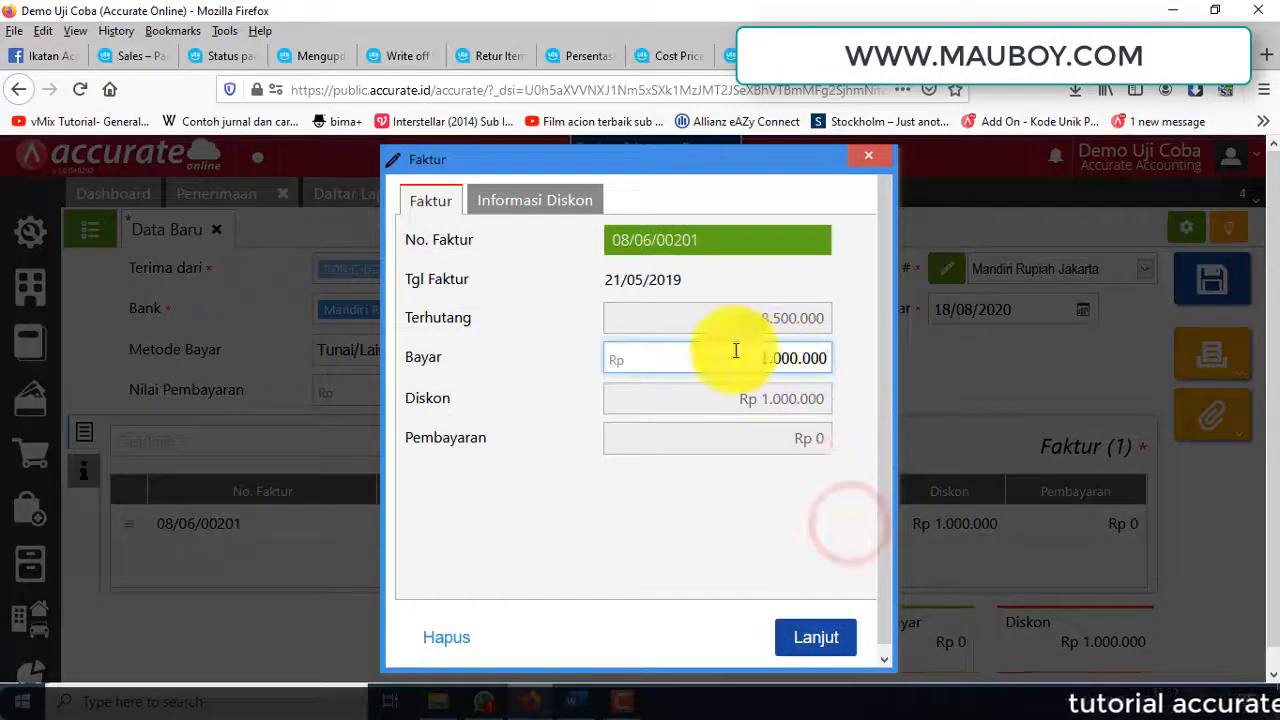
click(556, 204)
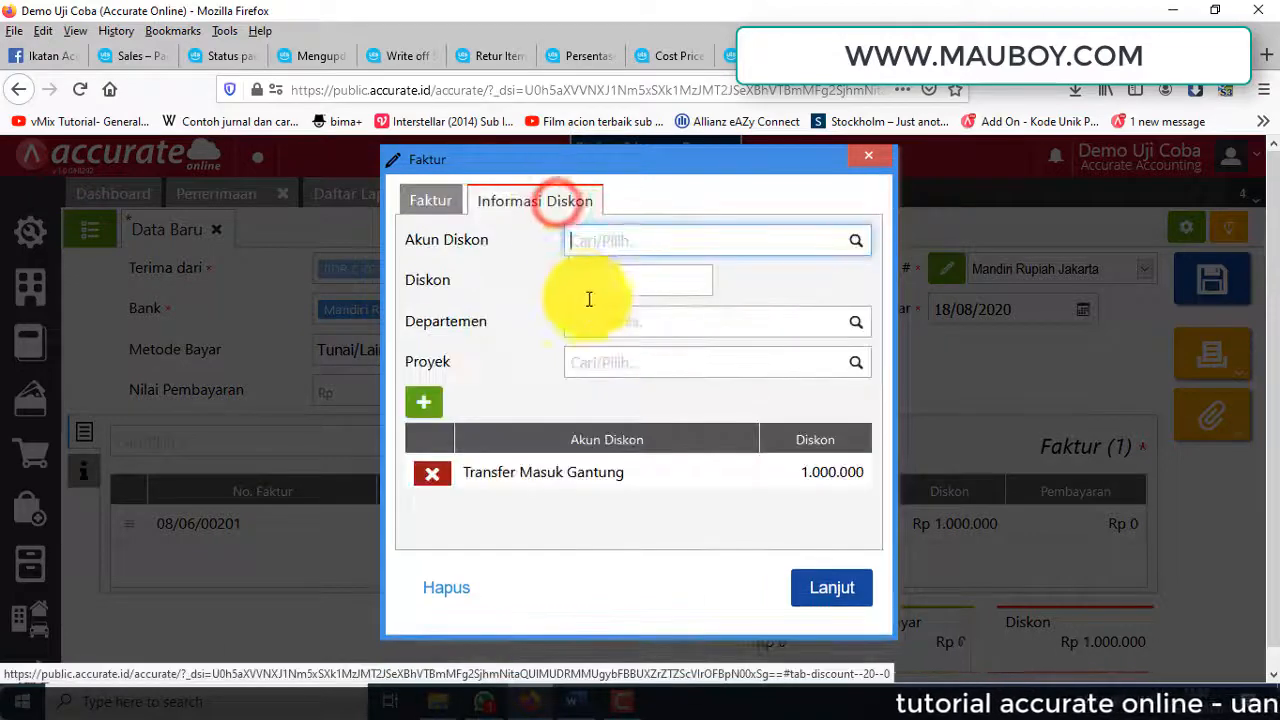
click(840, 592)
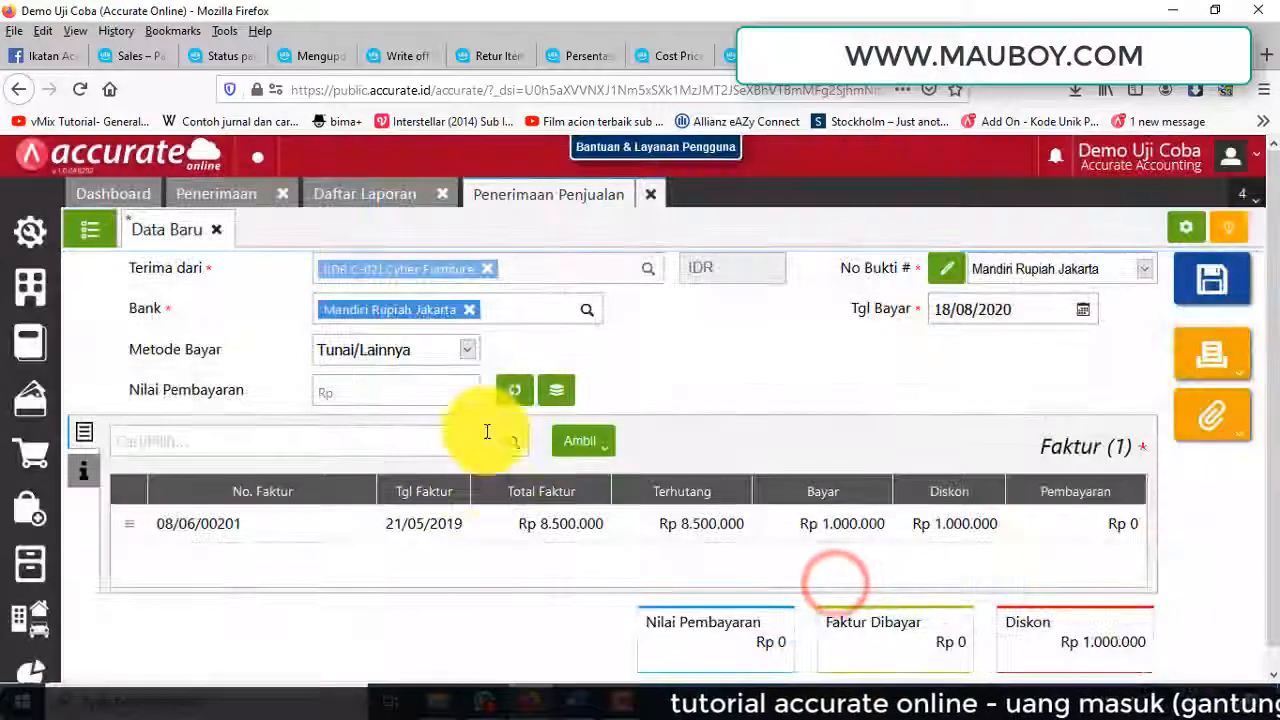
Step: Recalculate the Nilai Pembayaran, save the Cyber Furniture receipt and show the Penerimaan Penjualan list
click(513, 393)
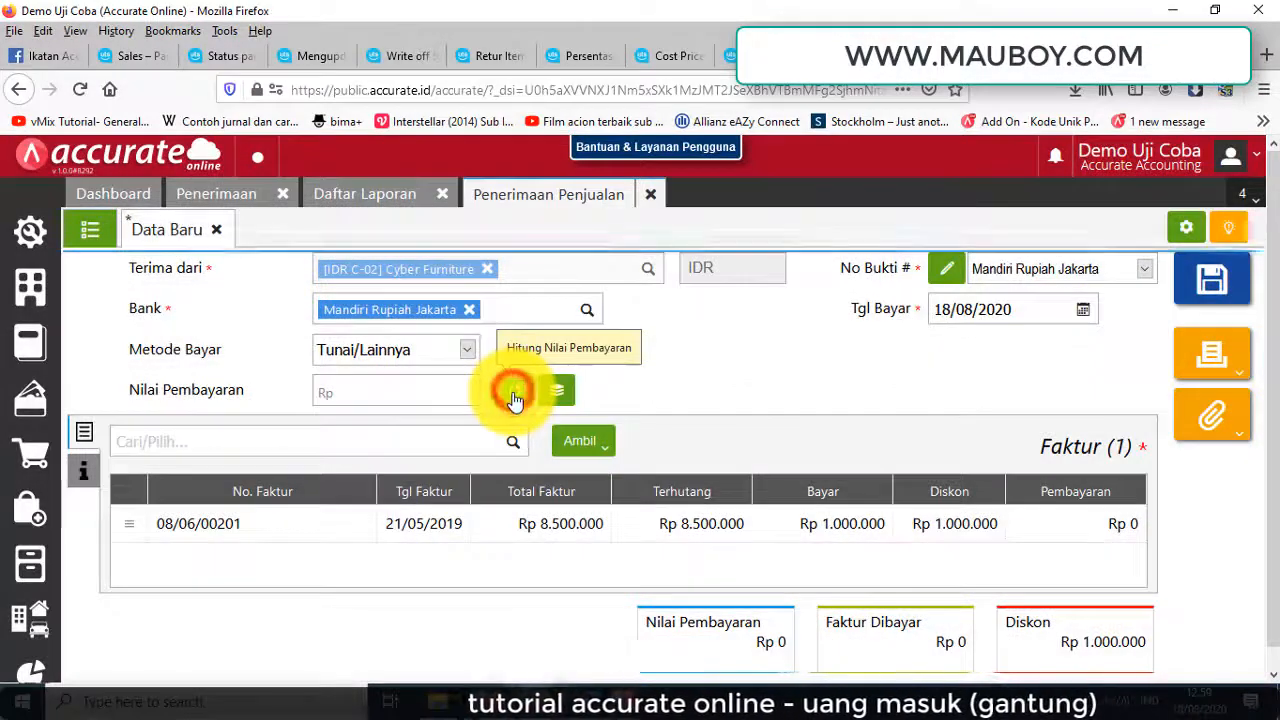
click(401, 391)
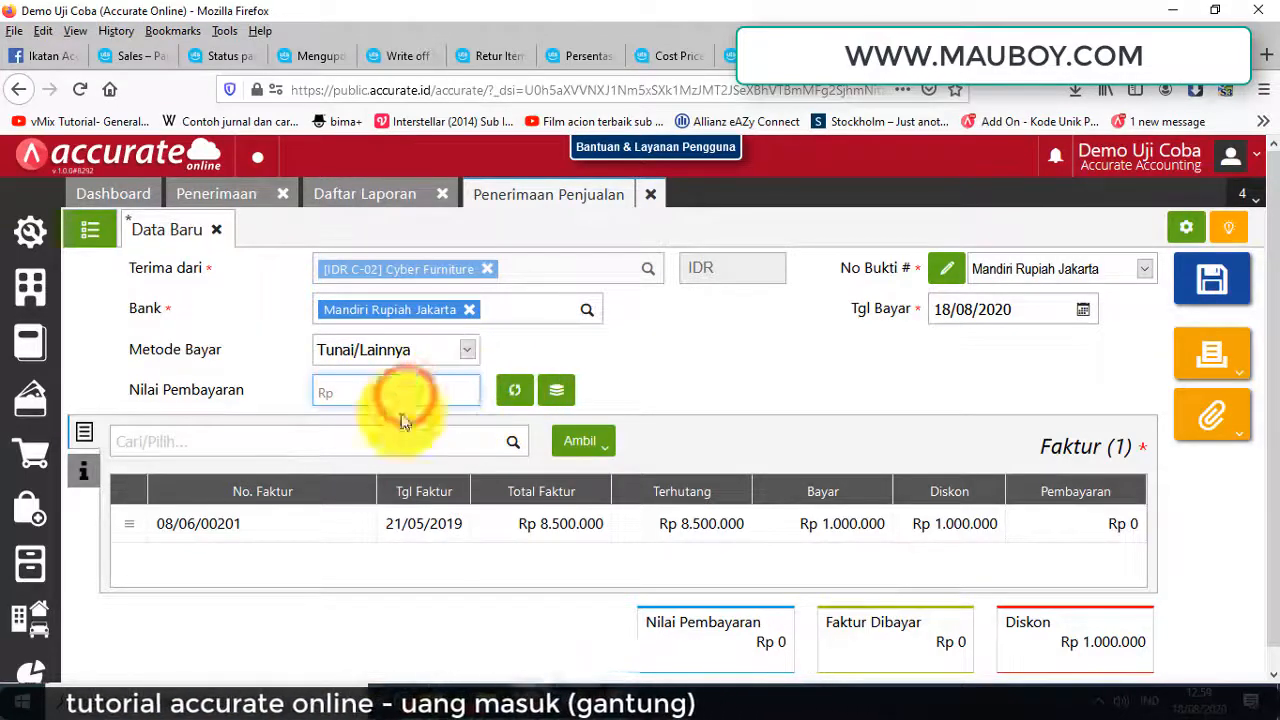
click(514, 391)
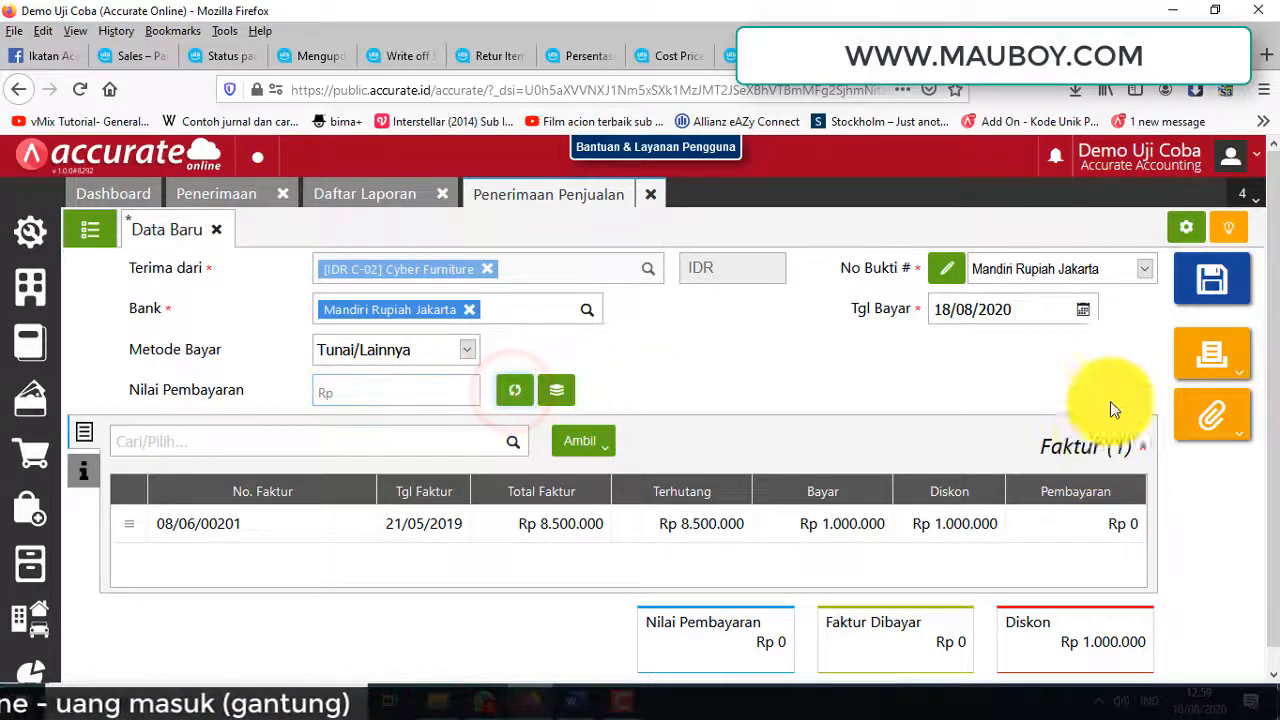
click(1216, 282)
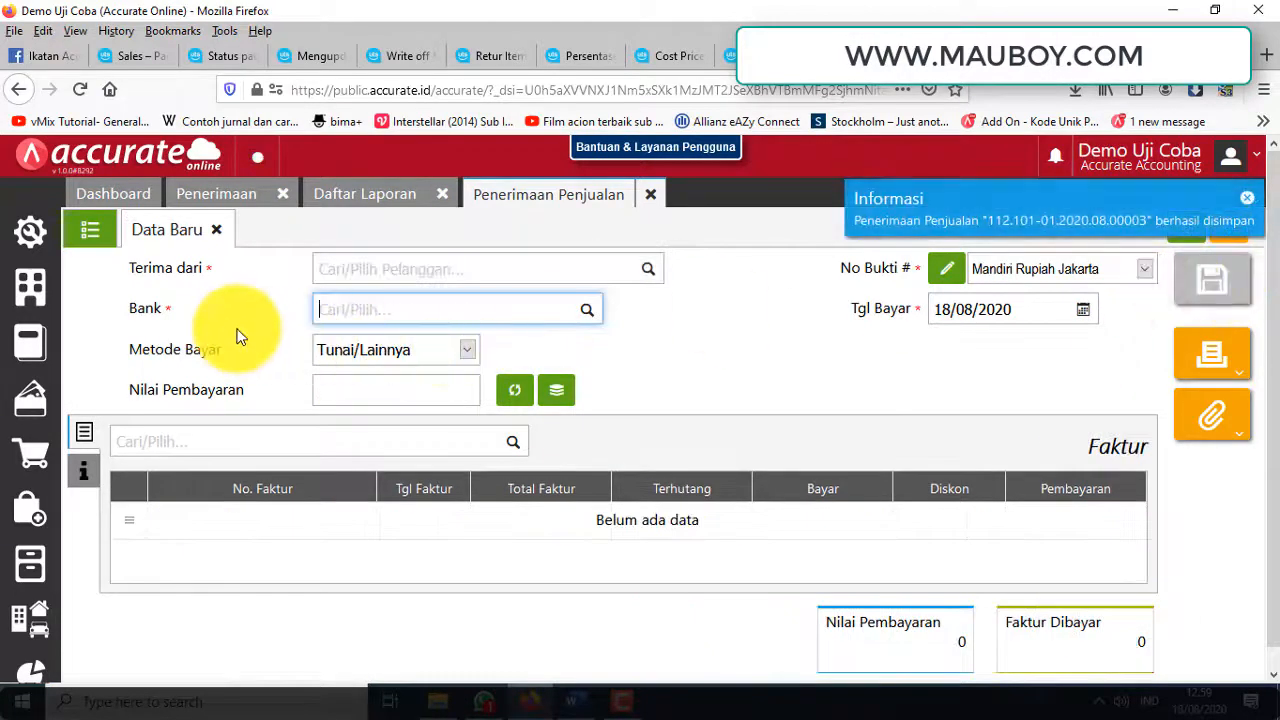
click(99, 236)
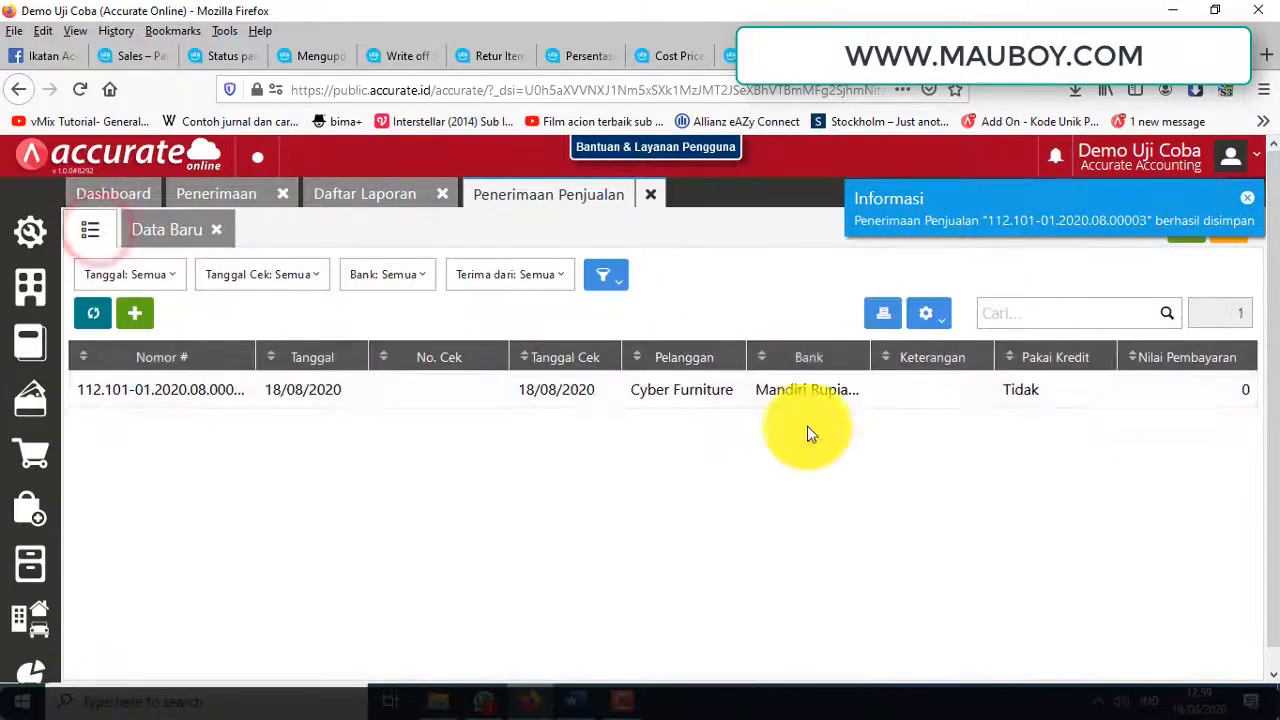
Step: Open the saved Cyber Furniture receipt and examine the account amounts in its Rincian Jurnal
click(818, 400)
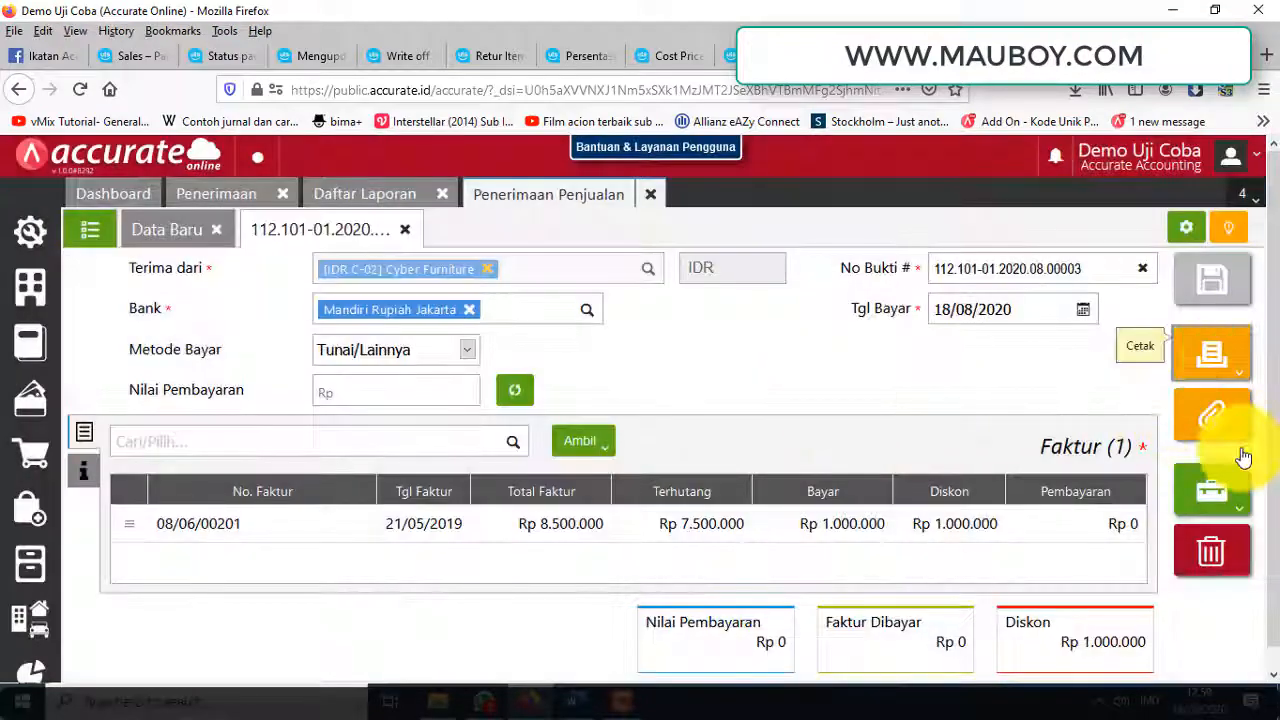
click(1240, 490)
click(1110, 572)
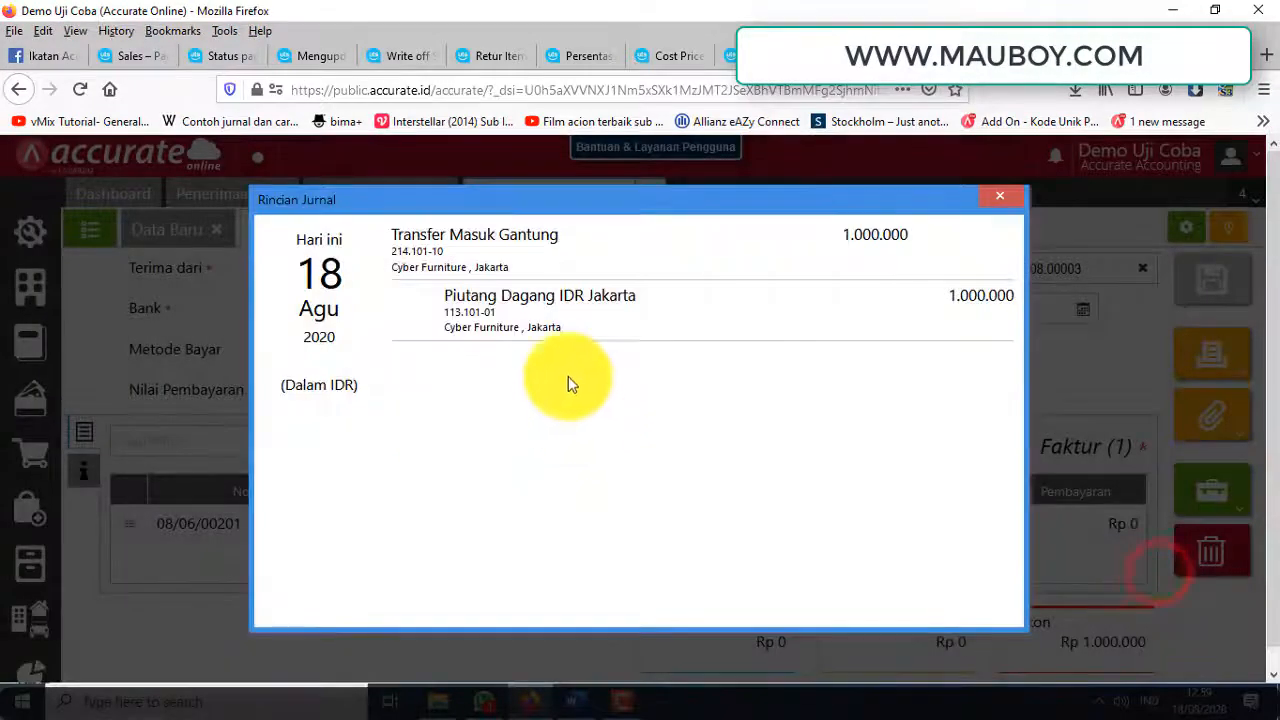
click(914, 232)
drag(913, 229, 851, 240)
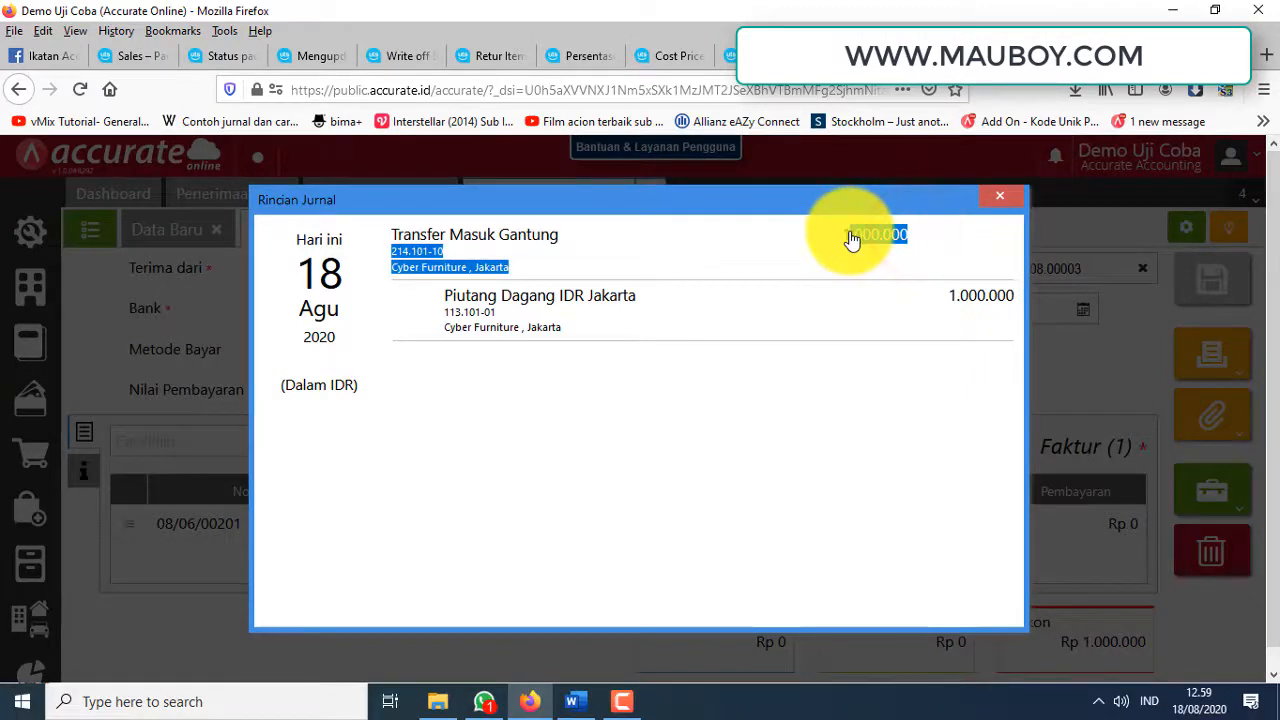
drag(947, 302, 1003, 308)
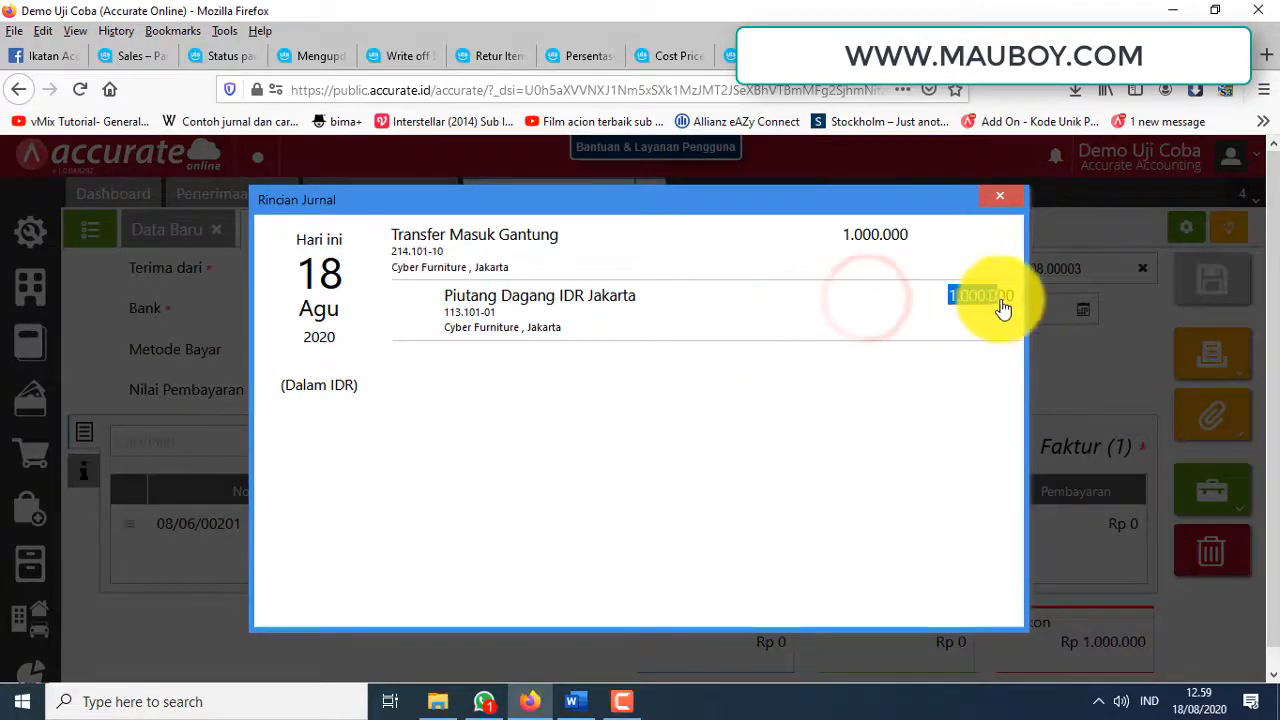
click(1009, 204)
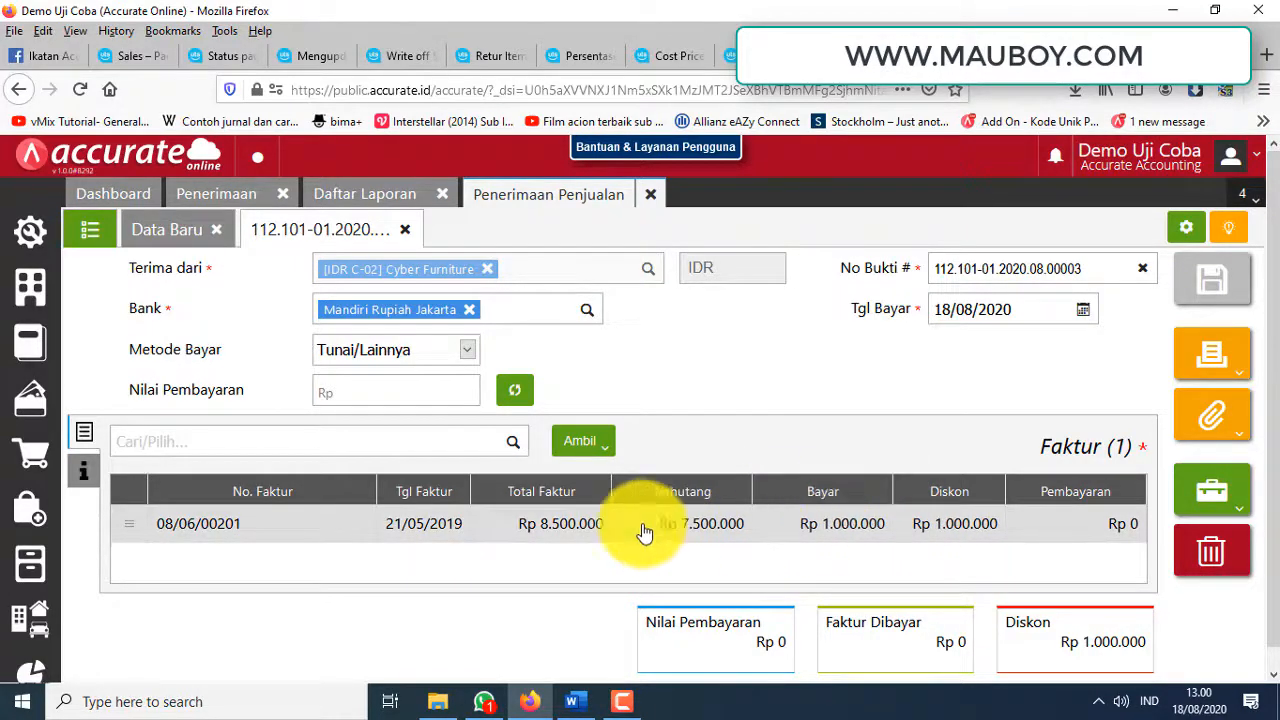
Step: Open the receipt's invoice line and review its Bayar amount and the discount account under Informasi Diskon
click(716, 530)
drag(695, 353, 832, 363)
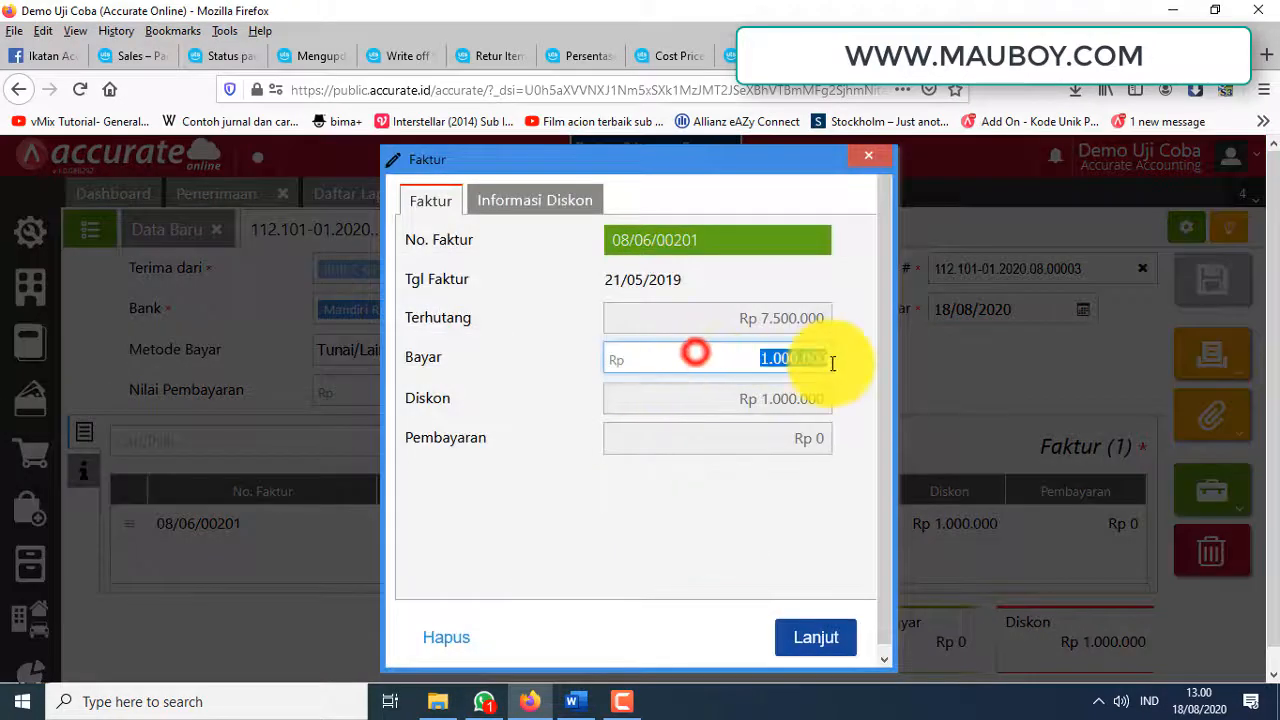
drag(740, 365, 871, 357)
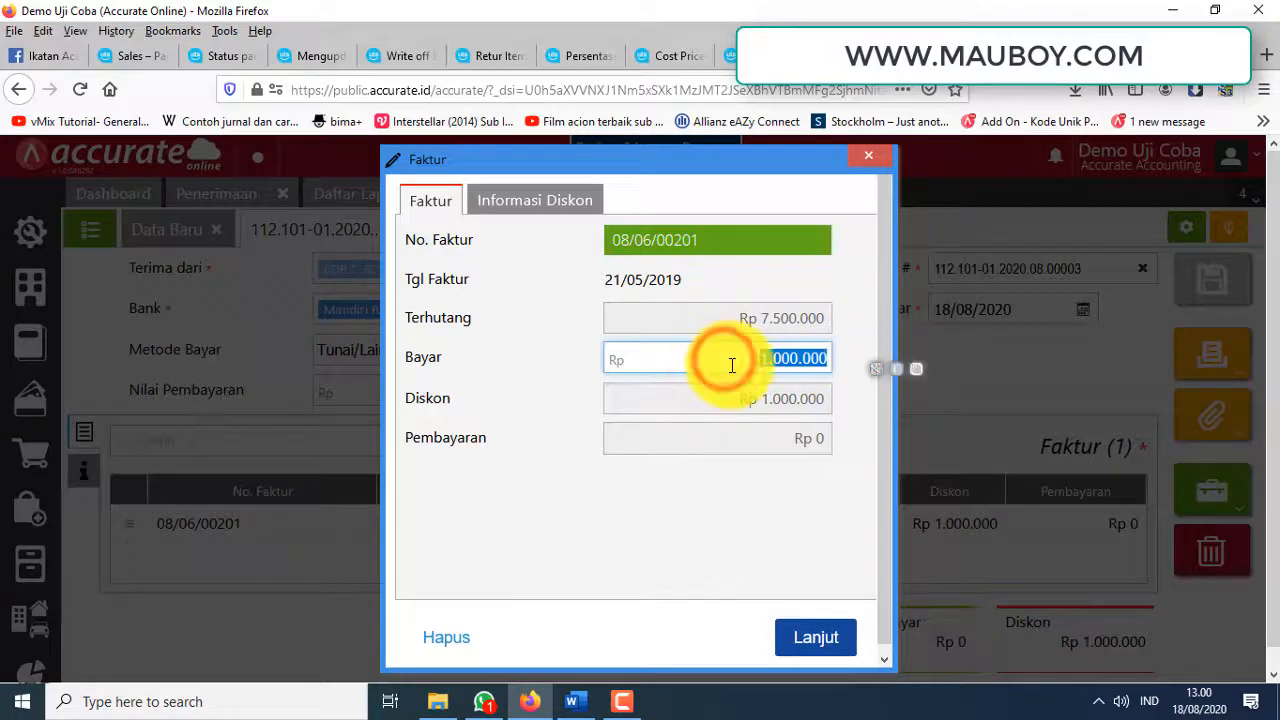
drag(703, 364, 843, 363)
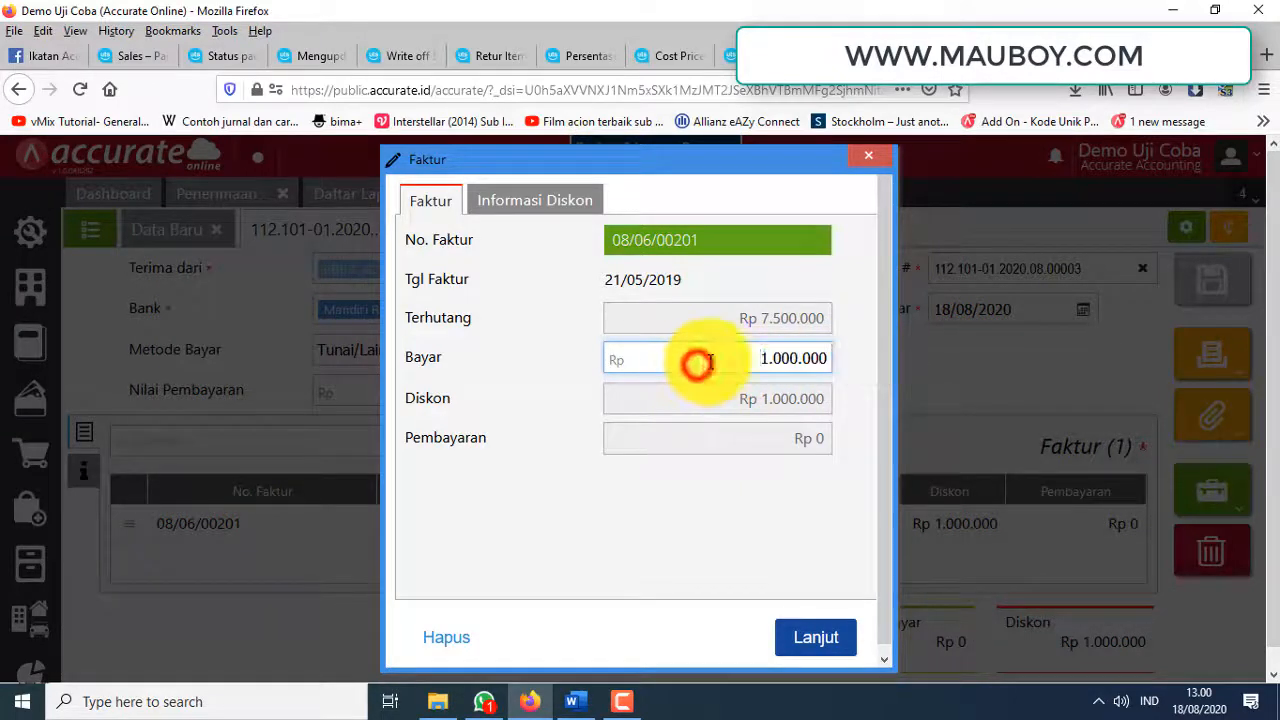
drag(705, 362, 889, 357)
click(488, 203)
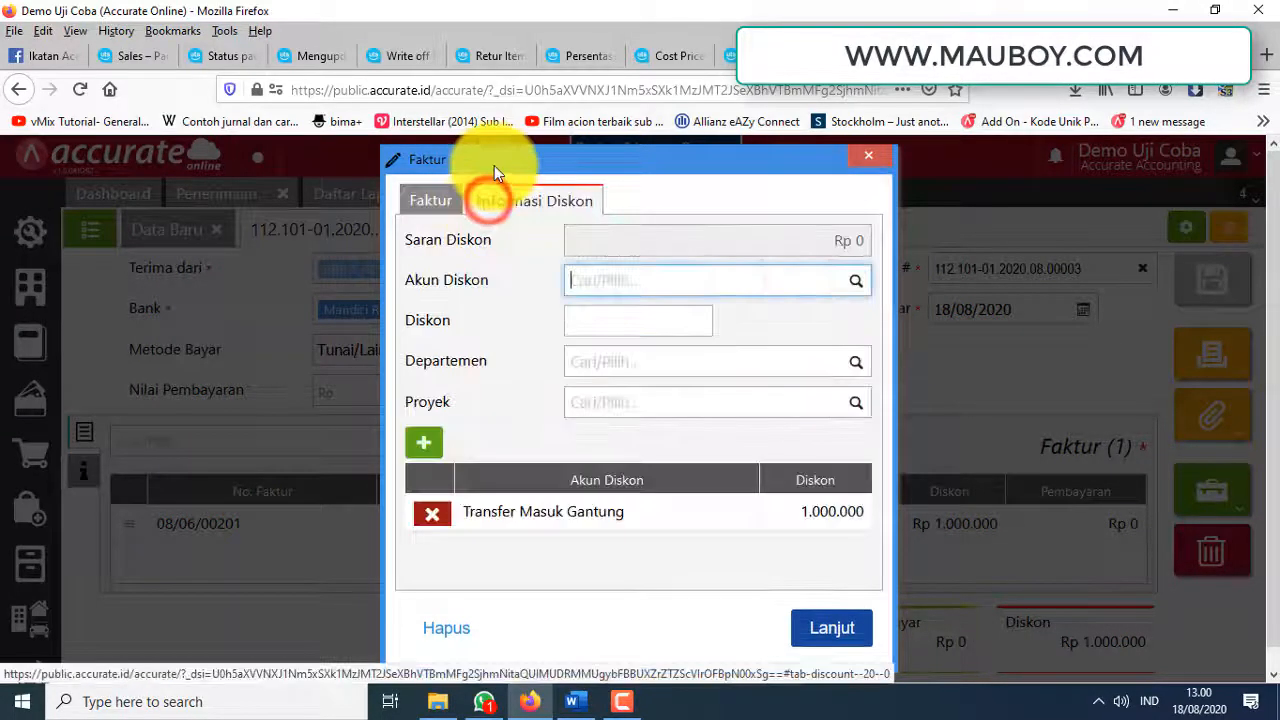